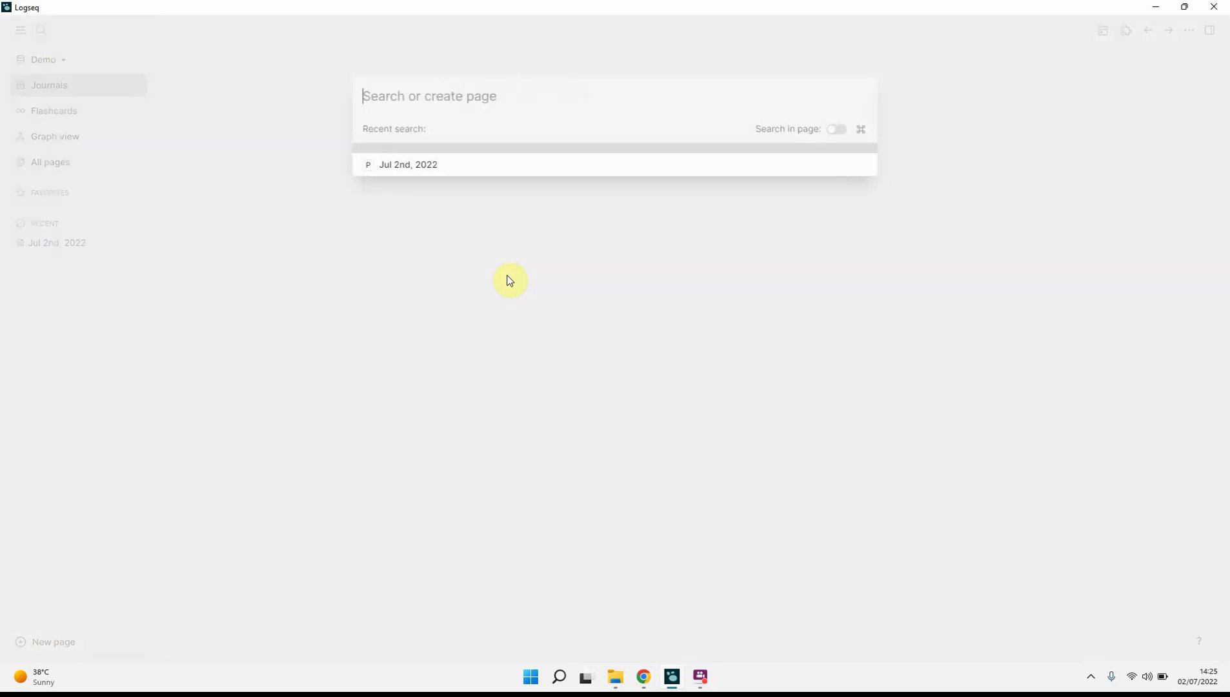
{"action": "type", "text": "Project"}
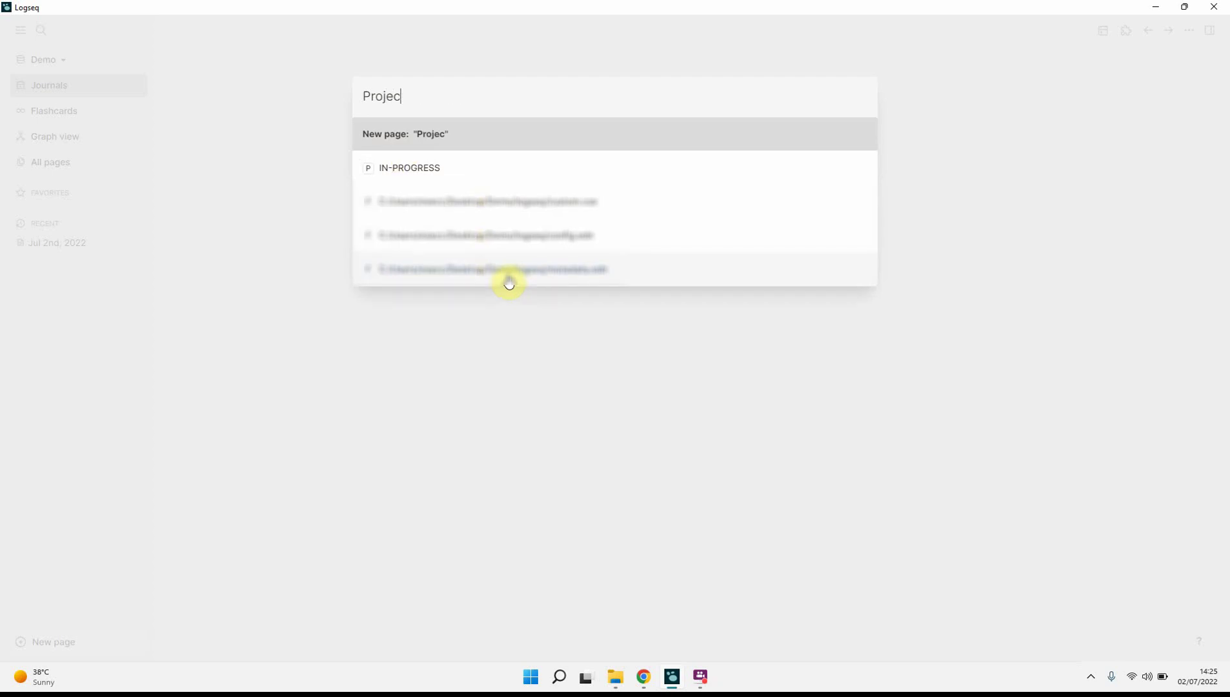
{"action": "type", "text": "/abc"}
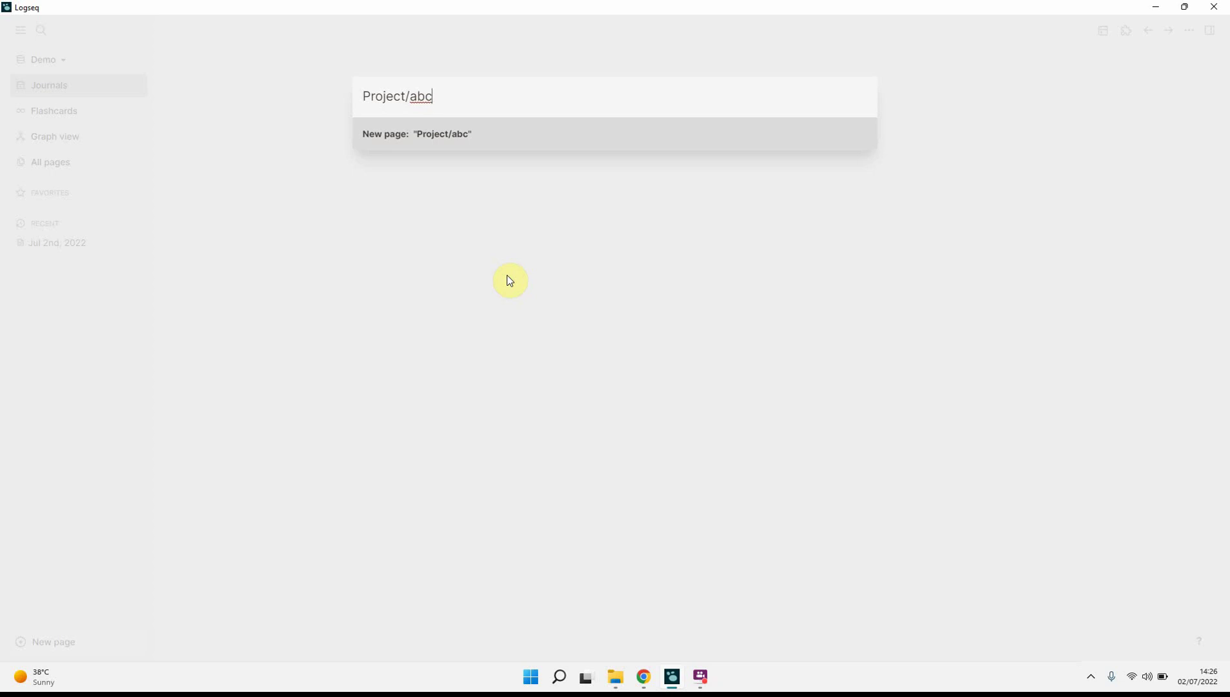
Step: Create and open the new Project/abc page from the search dialog
{"action": "key", "text": "Return"}
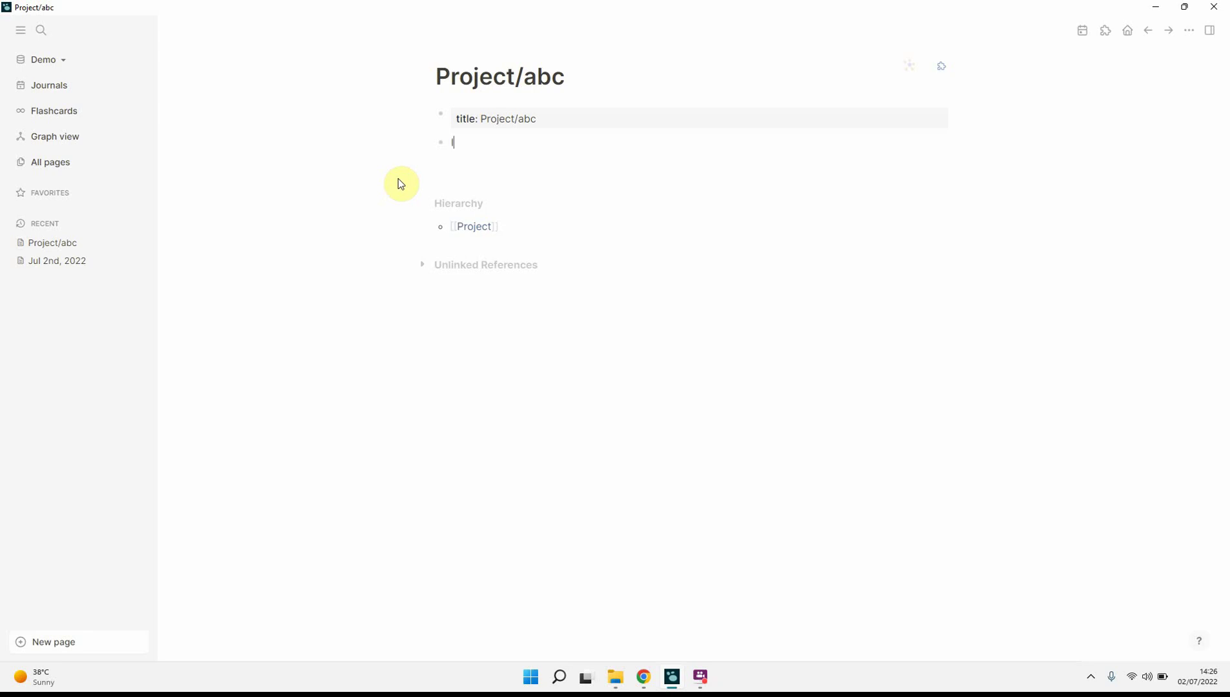
{"action": "type", "text": "Info"}
{"action": "type", "text": "##"}
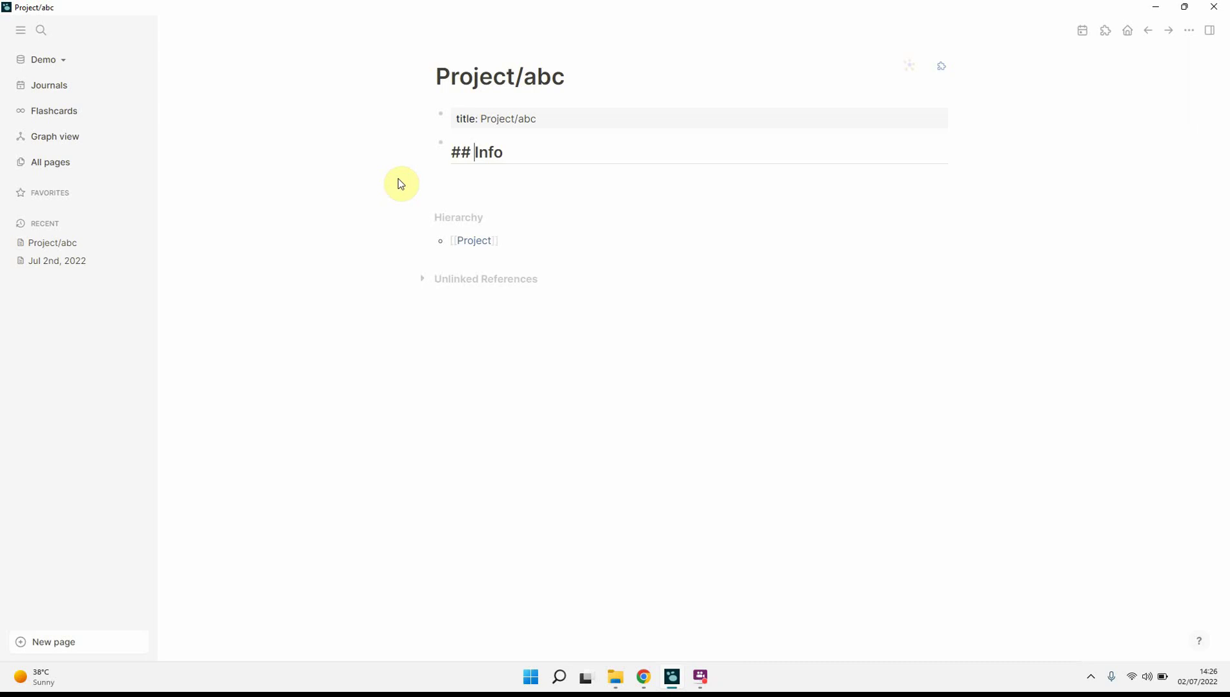
Step: Add an ## Info heading with a Status:: #Open property line beneath it
{"action": "key", "text": "End"}
{"action": "key", "text": "shift+Return"}
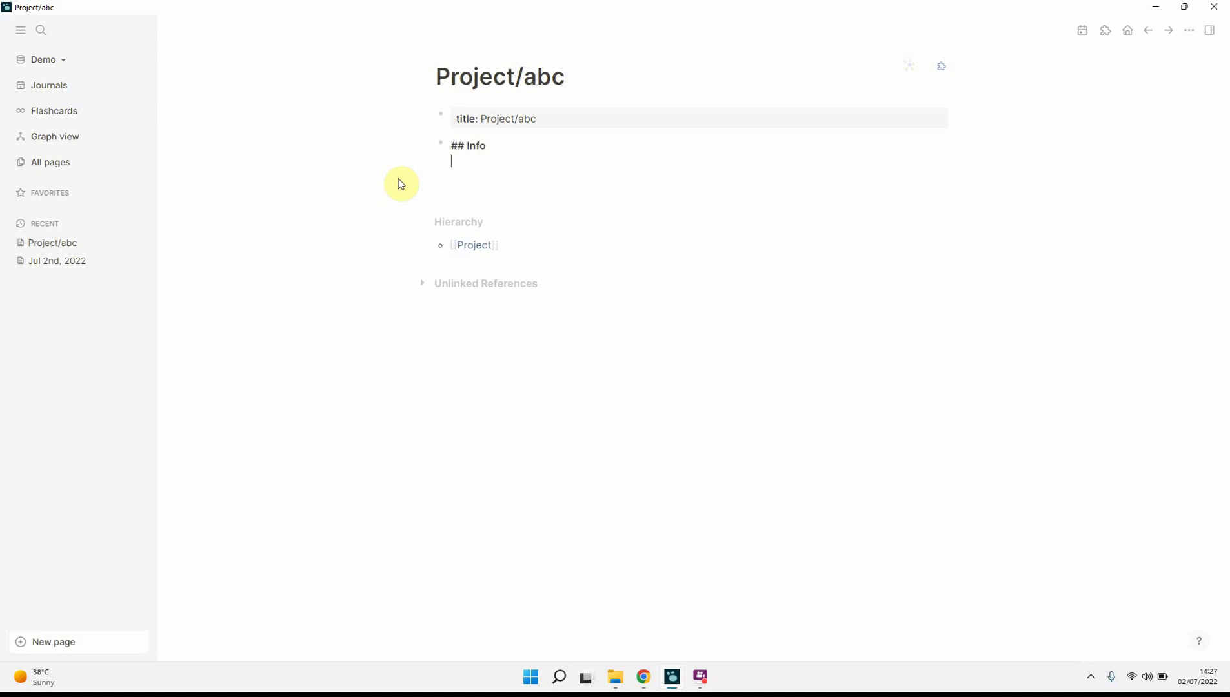
{"action": "type", "text": "St"}
{"action": "type", "text": "atus:: "}
{"action": "type", "text": "#Open"}
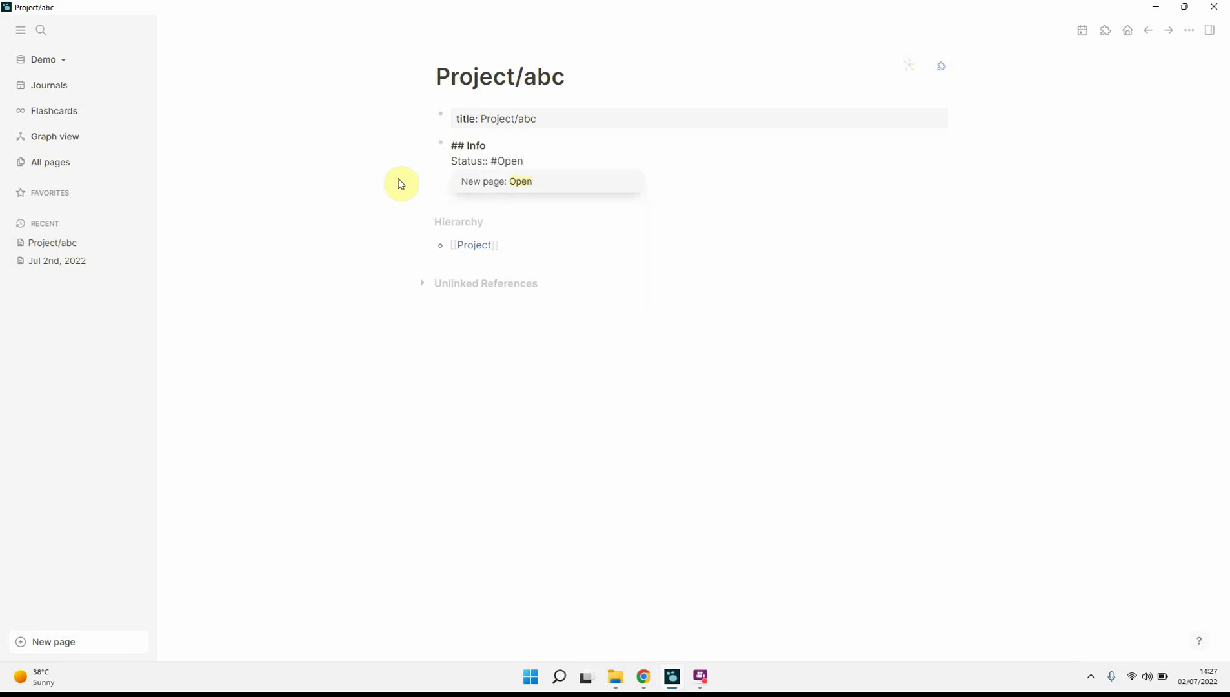
{"action": "key", "text": "Escape"}
{"action": "key", "text": "shift+Return"}
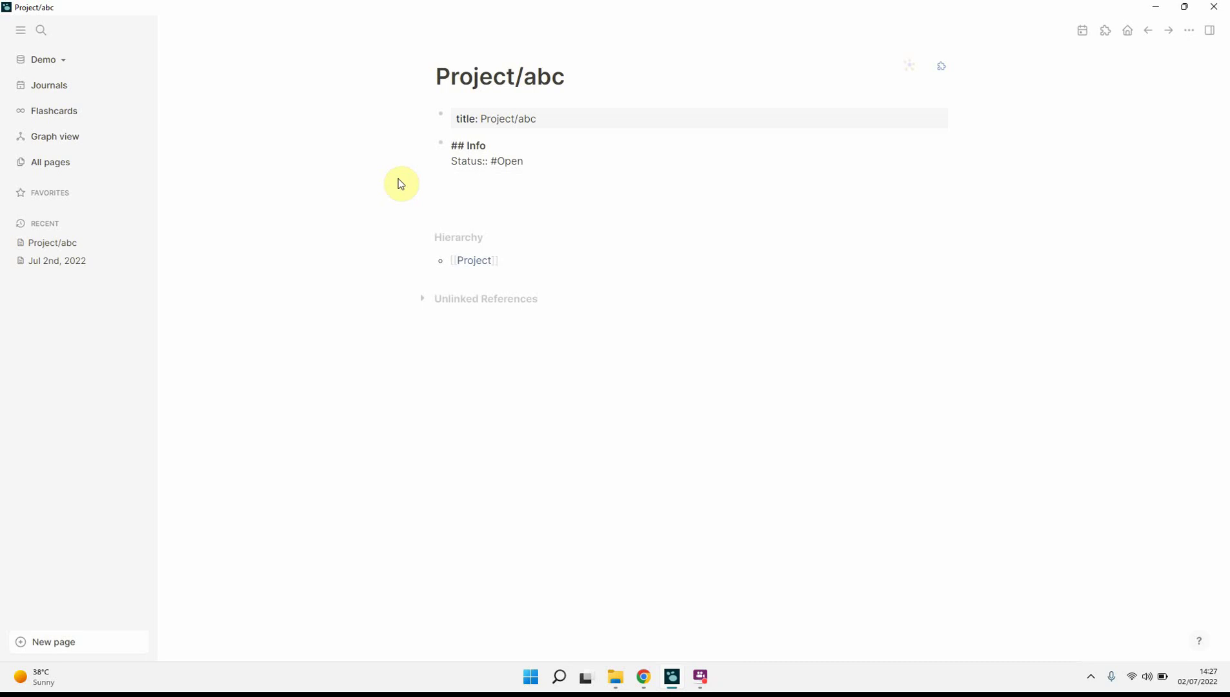
{"action": "type", "text": "PM"}
{"action": "type", "text": ":: [[Chris"}
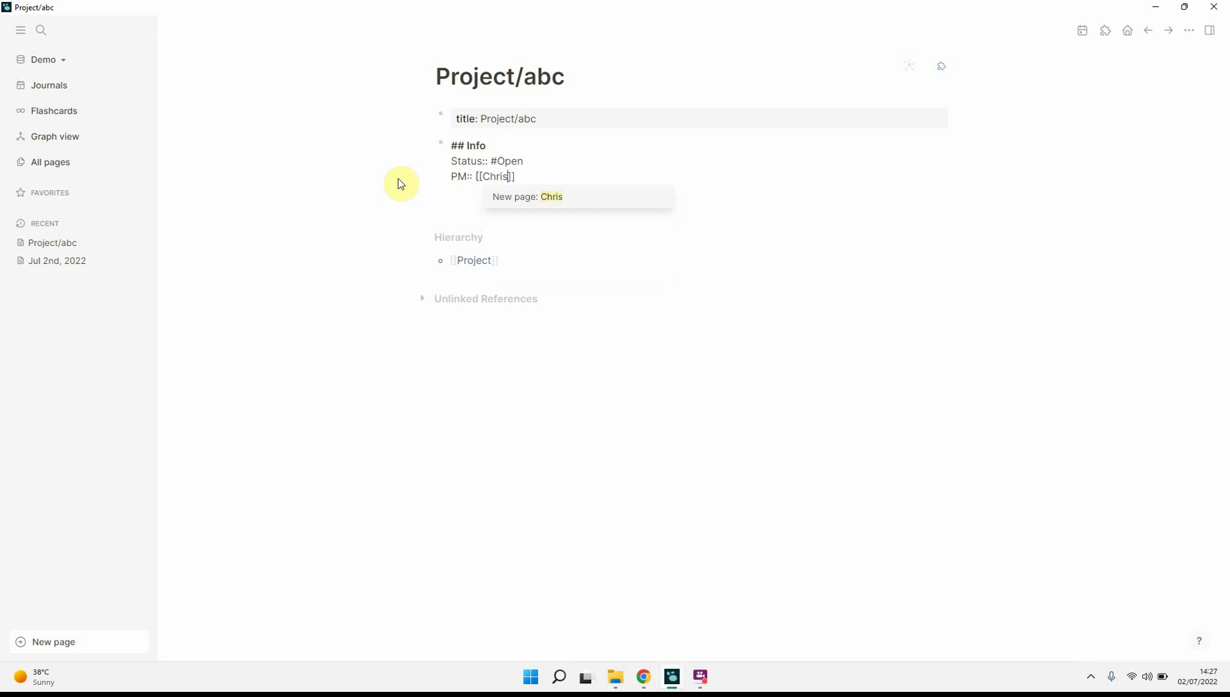
Step: Add PM:: [[Chris]] and Colleagues:: [[Bob]], [[Pat]] property lines in the Info block
{"action": "key", "text": "End"}
{"action": "key", "text": "shift+Return"}
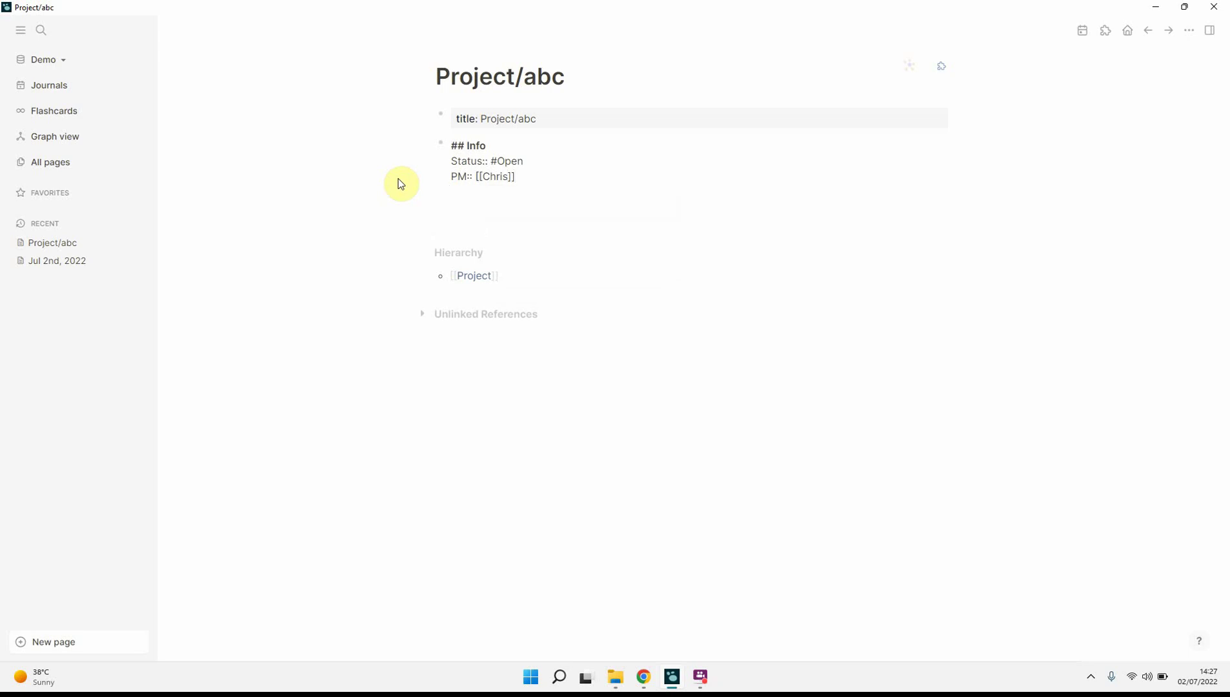
{"action": "type", "text": "Coll"}
{"action": "type", "text": "eagues:: "}
{"action": "type", "text": "[["}
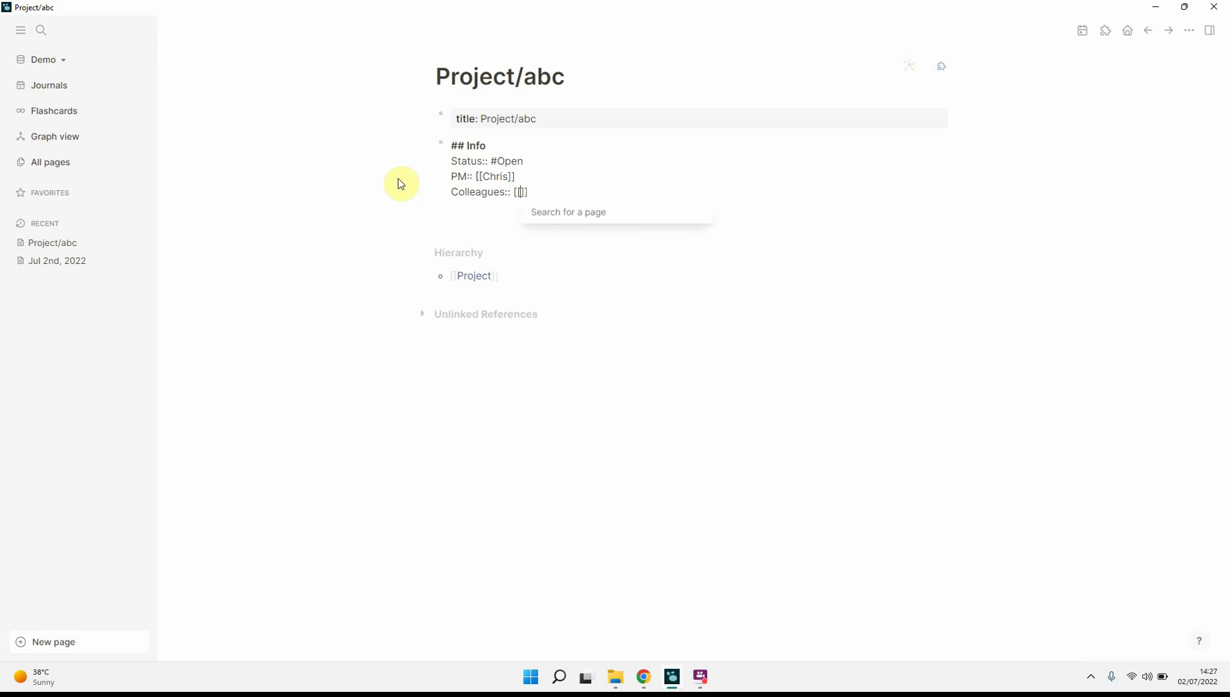
{"action": "type", "text": "Bo"}
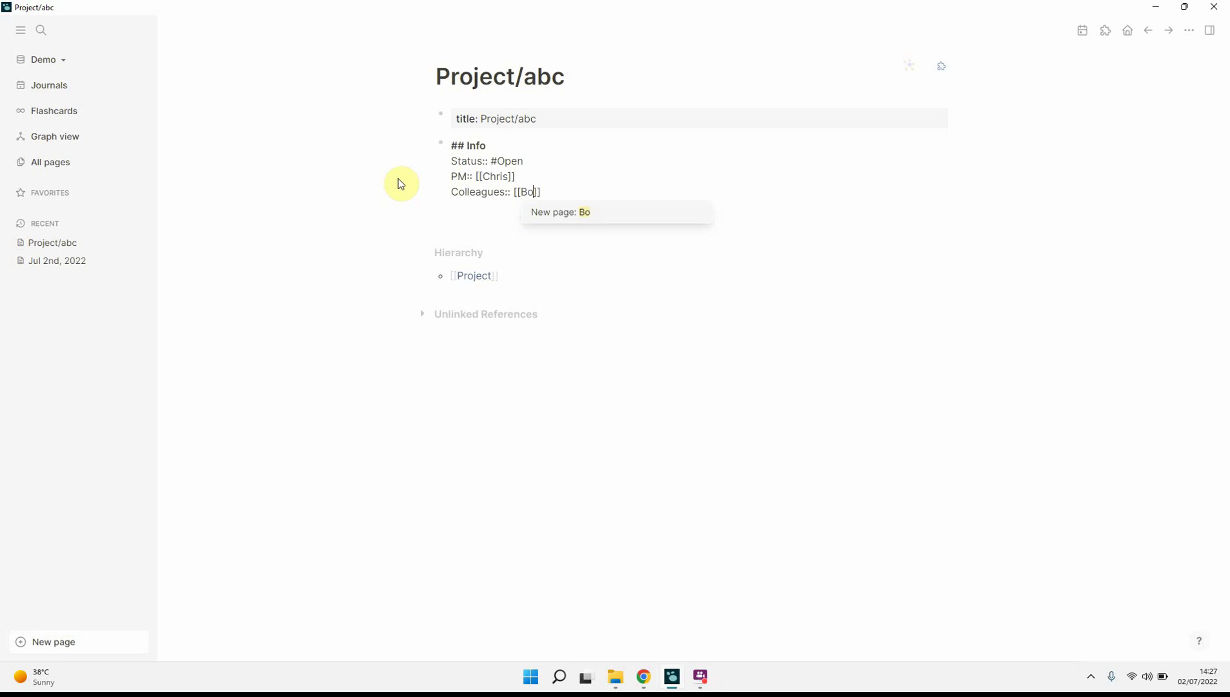
{"action": "type", "text": "b"}
{"action": "key", "text": "End"}
{"action": "type", "text": ", "}
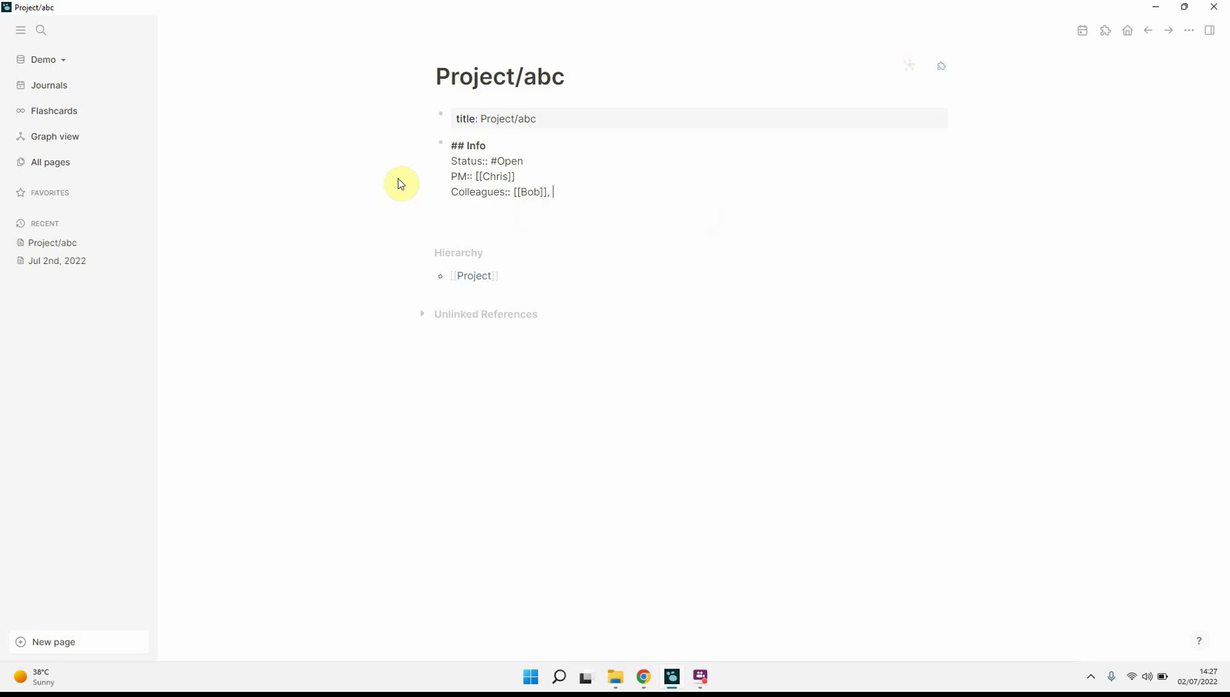
{"action": "type", "text": "[[Pat"}
{"action": "key", "text": "End"}
{"action": "key", "text": "shift+Return"}
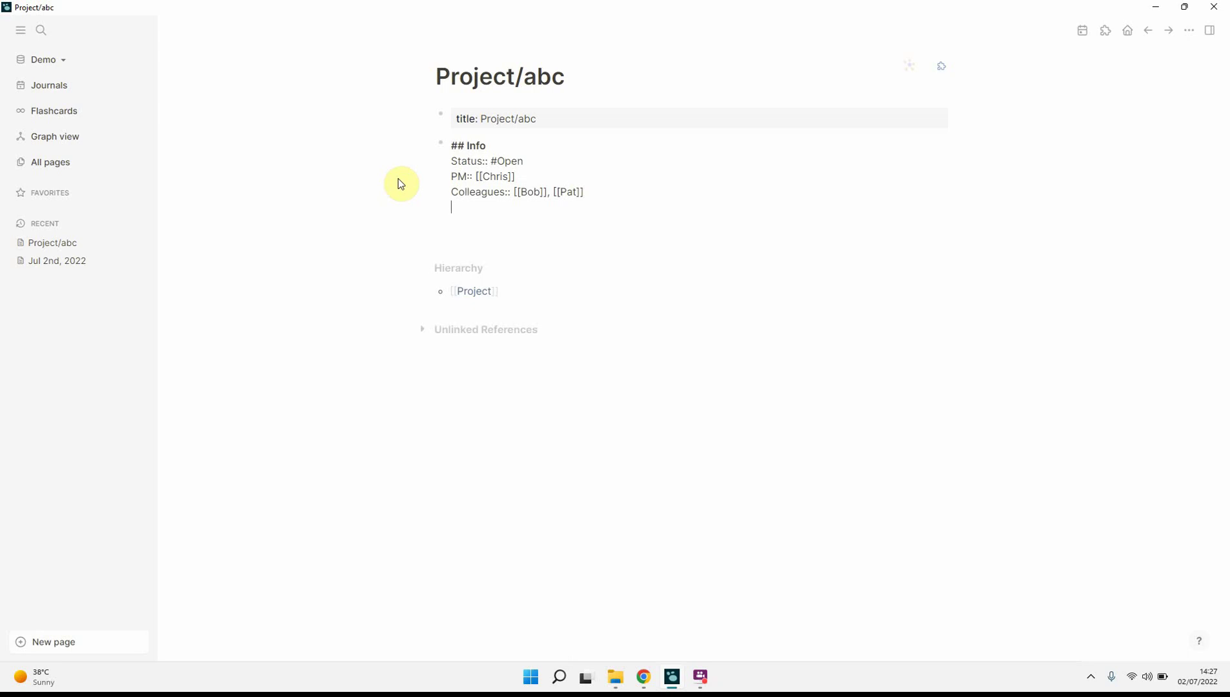
{"action": "type", "text": "Budg"}
{"action": "type", "text": "et:: USD 1"}
{"action": "type", "text": "00,000"}
Step: Add Budget:: USD 100,000 and a corrected Completion:: January 2023 to the Info block
{"action": "key", "text": "shift+Return"}
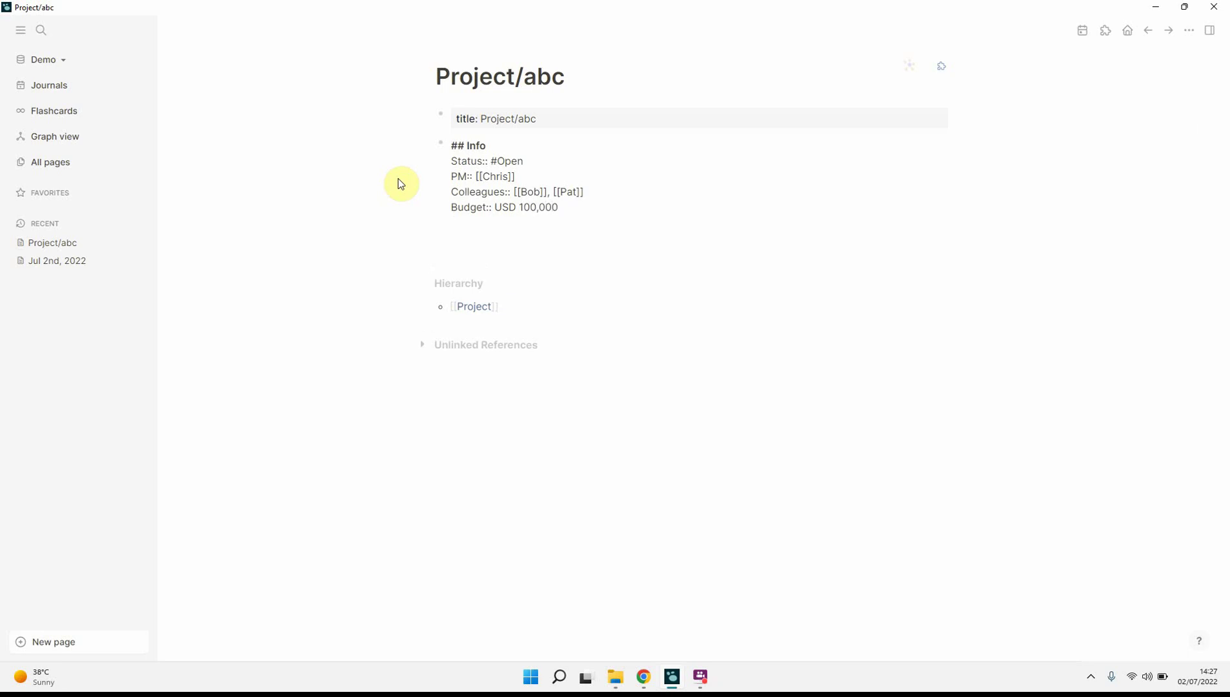
{"action": "type", "text": "Com"}
{"action": "type", "text": "pletion:?:"}
{"action": "key", "text": "BackSpace"}
{"action": "key", "text": "BackSpace"}
{"action": "key", "text": "BackSpace"}
{"action": "type", "text": ": January"}
{"action": "type", "text": " 2020"}
{"action": "key", "text": "BackSpace"}
{"action": "type", "text": "3"}
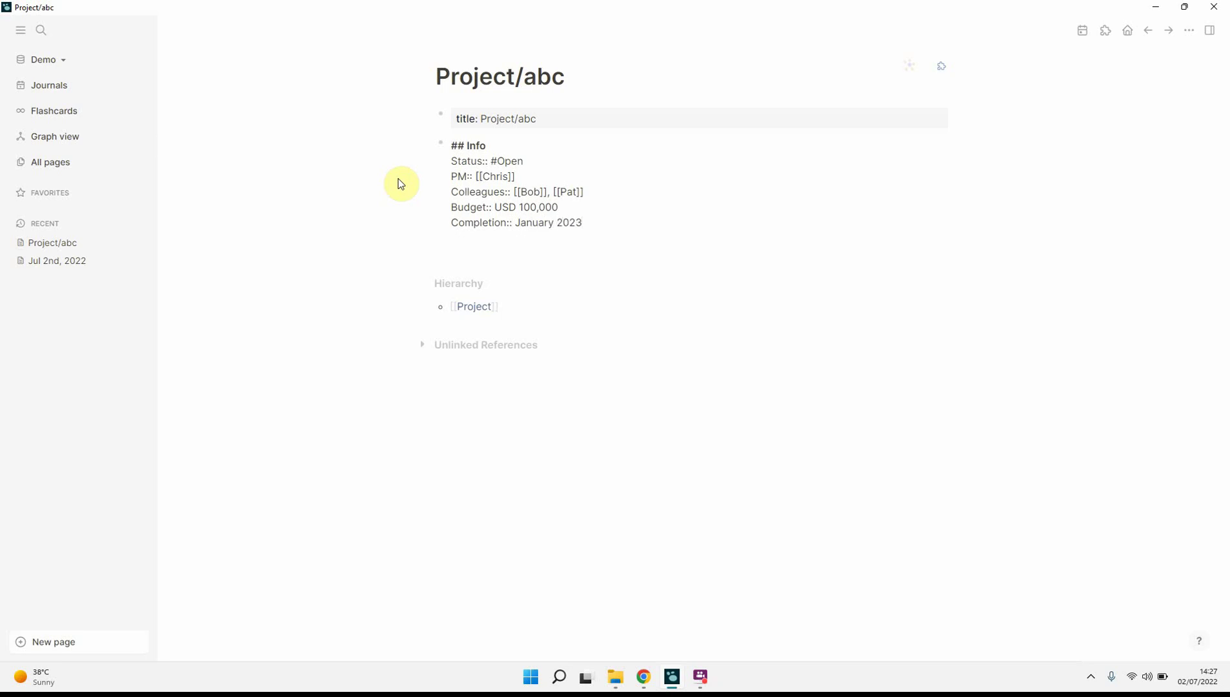
{"action": "key", "text": "Return"}
{"action": "type", "text": "Lo"}
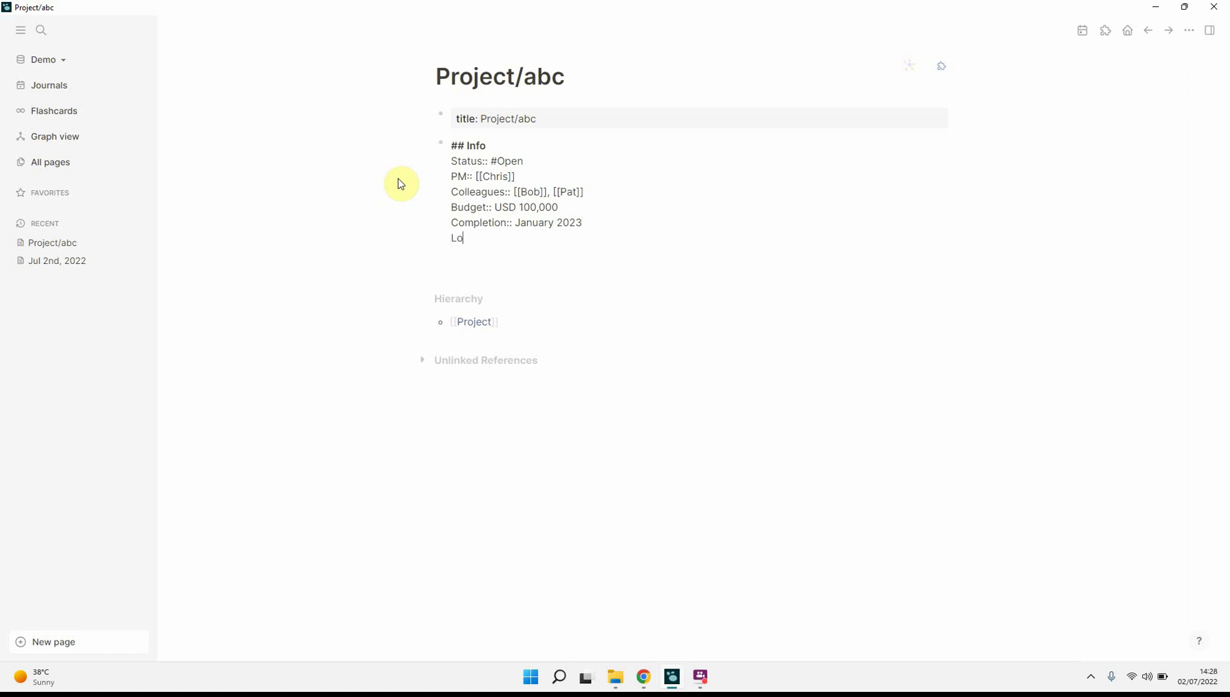
{"action": "type", "text": "actio"}
Step: Fix the misspelled property name and add Location:: South Africa
{"action": "key", "text": "BackSpace"}
{"action": "key", "text": "BackSpace"}
{"action": "key", "text": "BackSpace"}
{"action": "key", "text": "BackSpace"}
{"action": "key", "text": "BackSpace"}
{"action": "type", "text": "c"}
{"action": "type", "text": "atri"}
{"action": "key", "text": "BackSpace"}
{"action": "key", "text": "BackSpace"}
{"action": "type", "text": "ion::"}
{"action": "type", "text": "South"}
{"action": "type", "text": " Afric"}
{"action": "type", "text": "a"}
{"action": "key", "text": "shift+Return"}
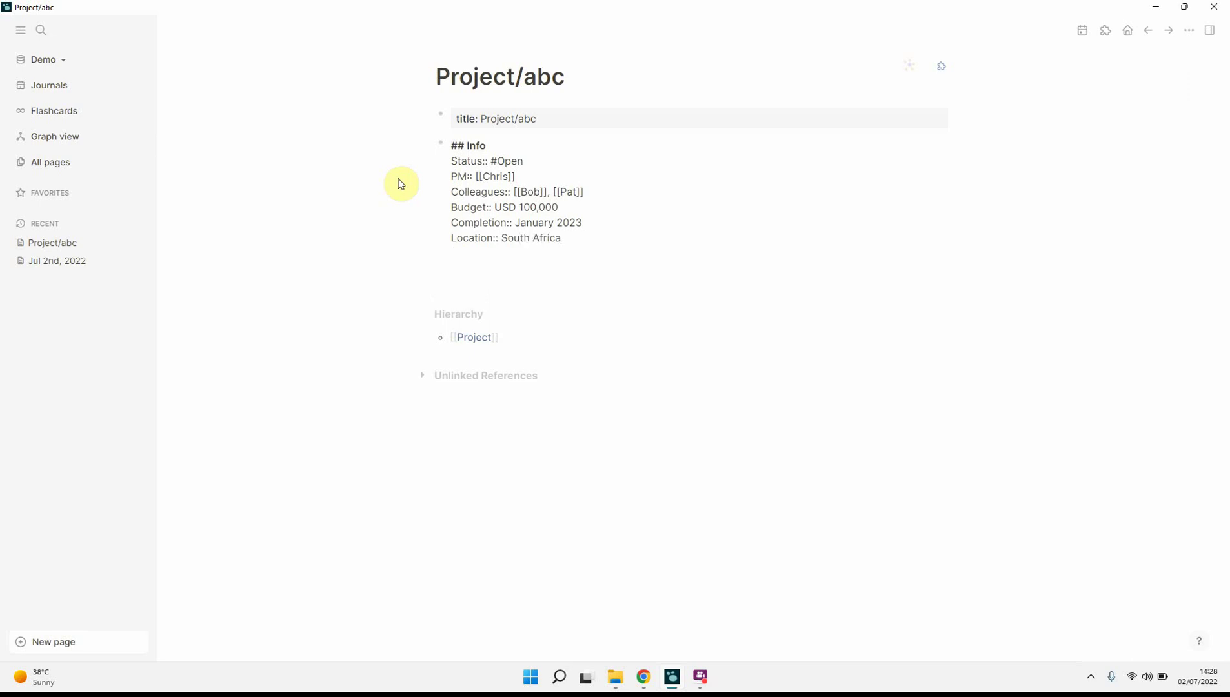
Step: Leave the Info block and write the first note about the cell phone mast
{"action": "key", "text": "Return"}
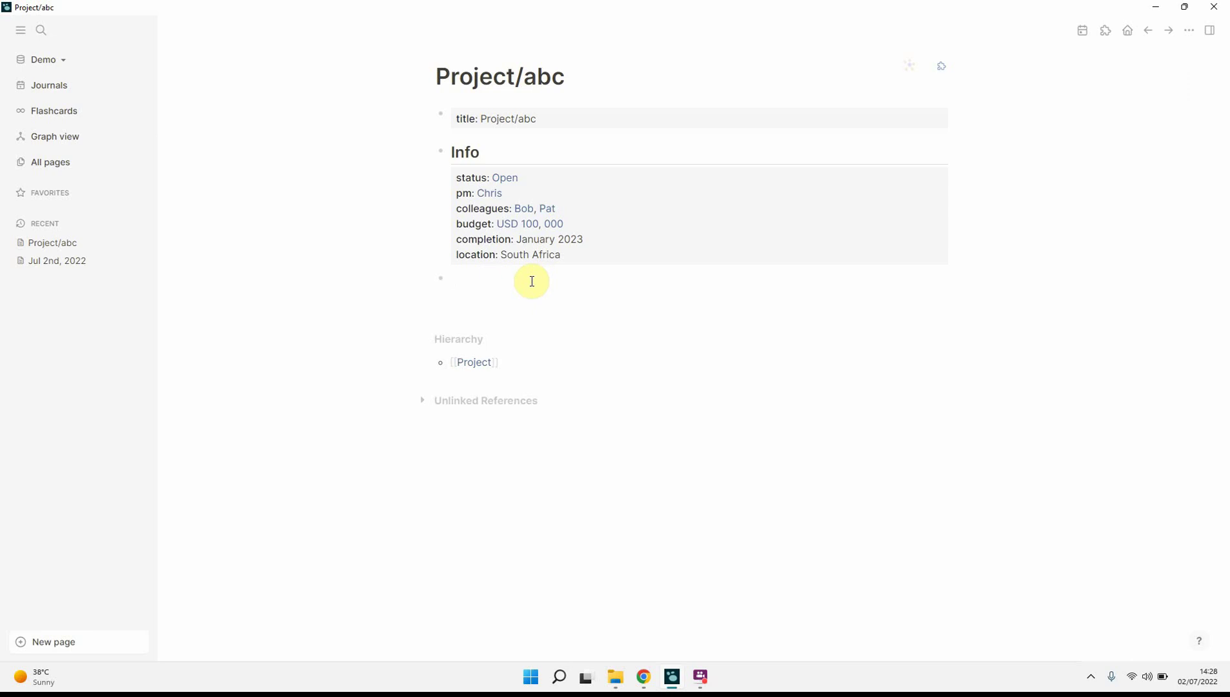
{"action": "type", "text": "Pro"}
{"action": "type", "text": "ect"}
{"action": "key", "text": "BackSpace"}
{"action": "key", "text": "BackSpace"}
{"action": "key", "text": "BackSpace"}
{"action": "key", "text": "BackSpace"}
{"action": "type", "text": "ject invo"}
{"action": "type", "text": "lves a new "}
{"action": "type", "text": "cell"}
{"action": "type", "text": " phone mast"}
{"action": "key", "text": "Return"}
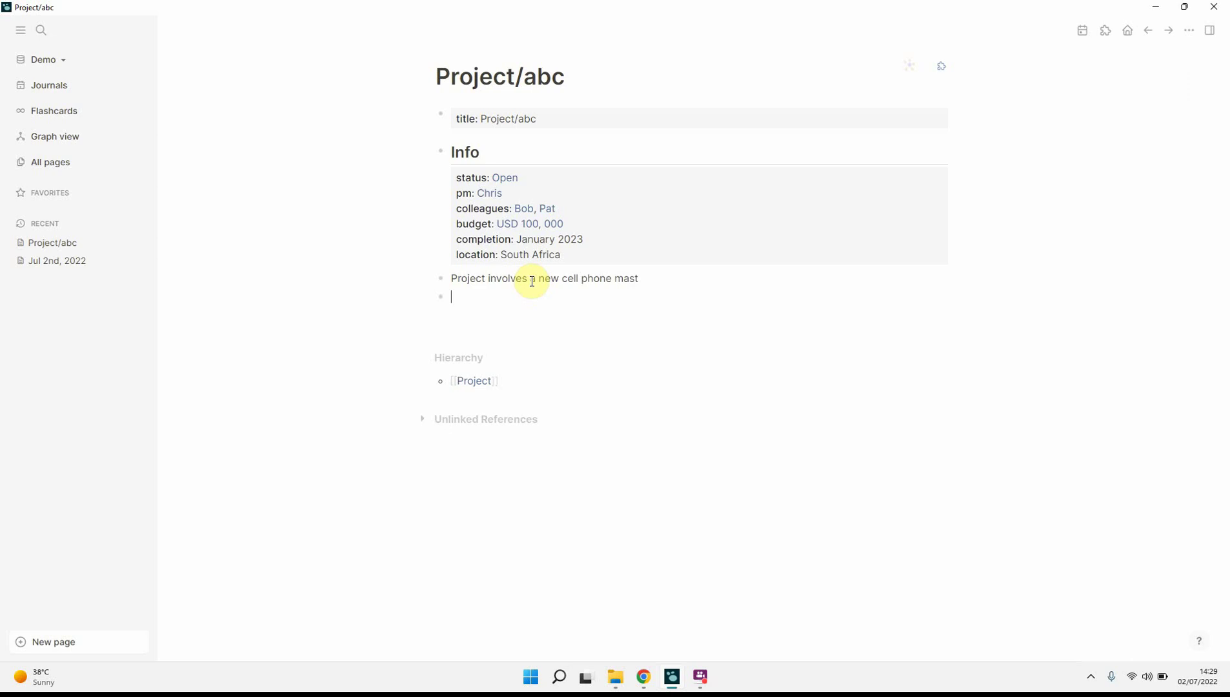
{"action": "type", "text": "Rural communi"}
{"action": "type", "text": "ties, so need ot"}
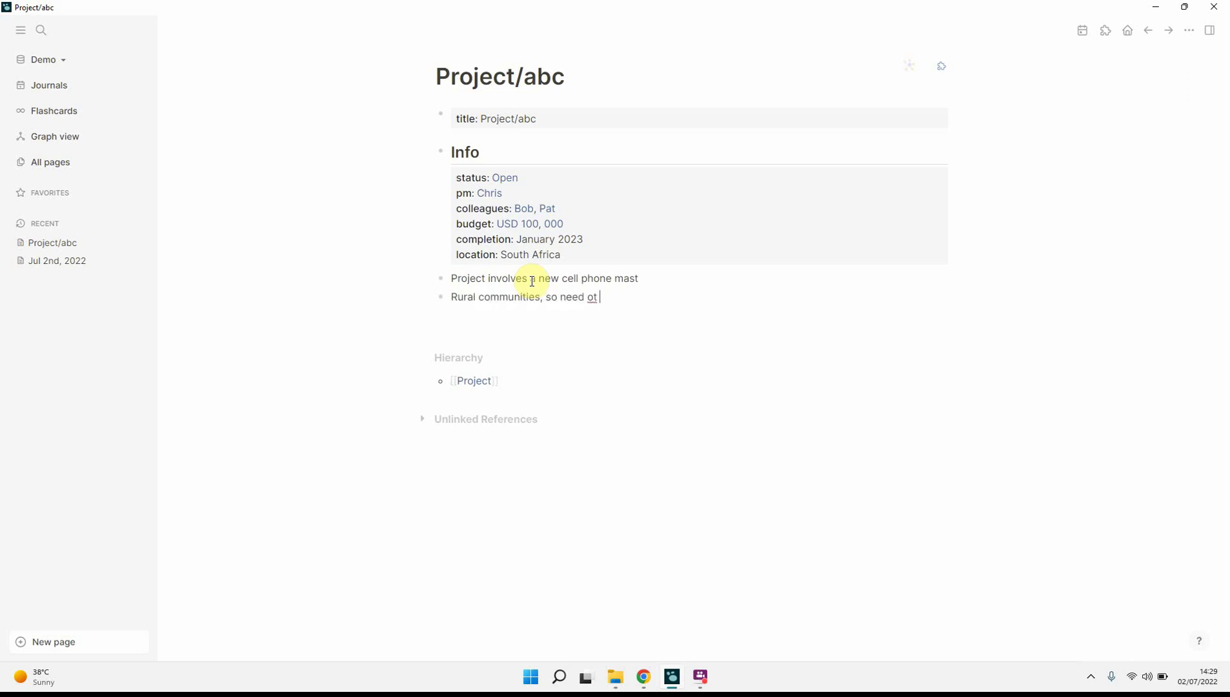
{"action": "type", "text": " be aware"}
Step: Write the notes on rural communities and power supply as further bullets, fixing typos
{"action": "key", "text": "BackSpace"}
{"action": "key", "text": "BackSpace"}
{"action": "key", "text": "BackSpace"}
{"action": "key", "text": "BackSpace"}
{"action": "key", "text": "BackSpace"}
{"action": "type", "text": "ot be aware"}
{"action": "key", "text": "BackSpace"}
{"action": "key", "text": "BackSpace"}
{"action": "key", "text": "BackSpace"}
{"action": "type", "text": "to"}
{"action": "key", "text": "End"}
{"action": "key", "text": "Return"}
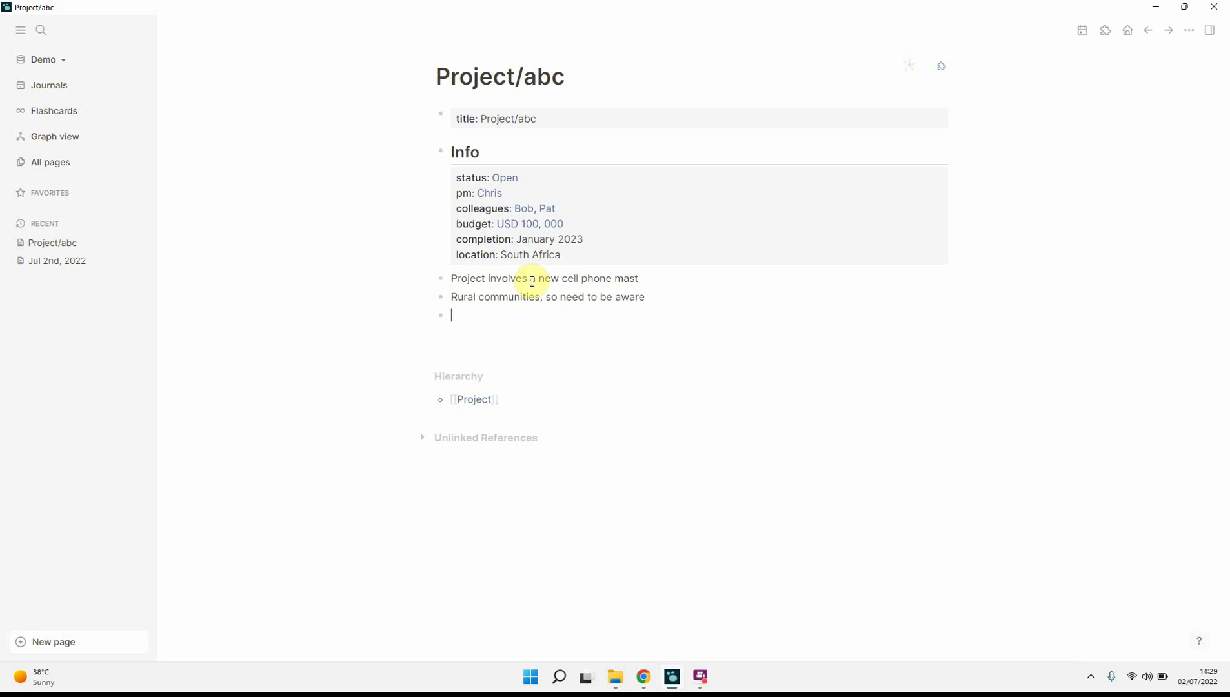
{"action": "type", "text": "Power su"}
{"action": "type", "text": "pply issues?"}
{"action": "key", "text": "Return"}
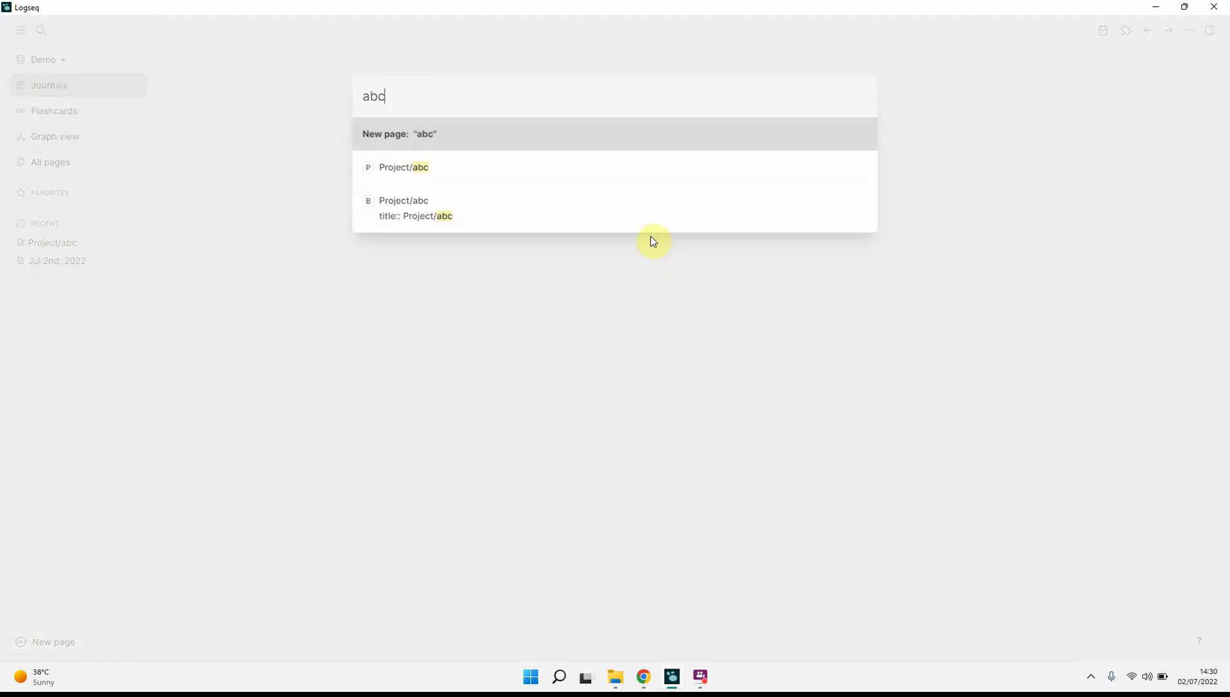
{"action": "key", "text": "Down"}
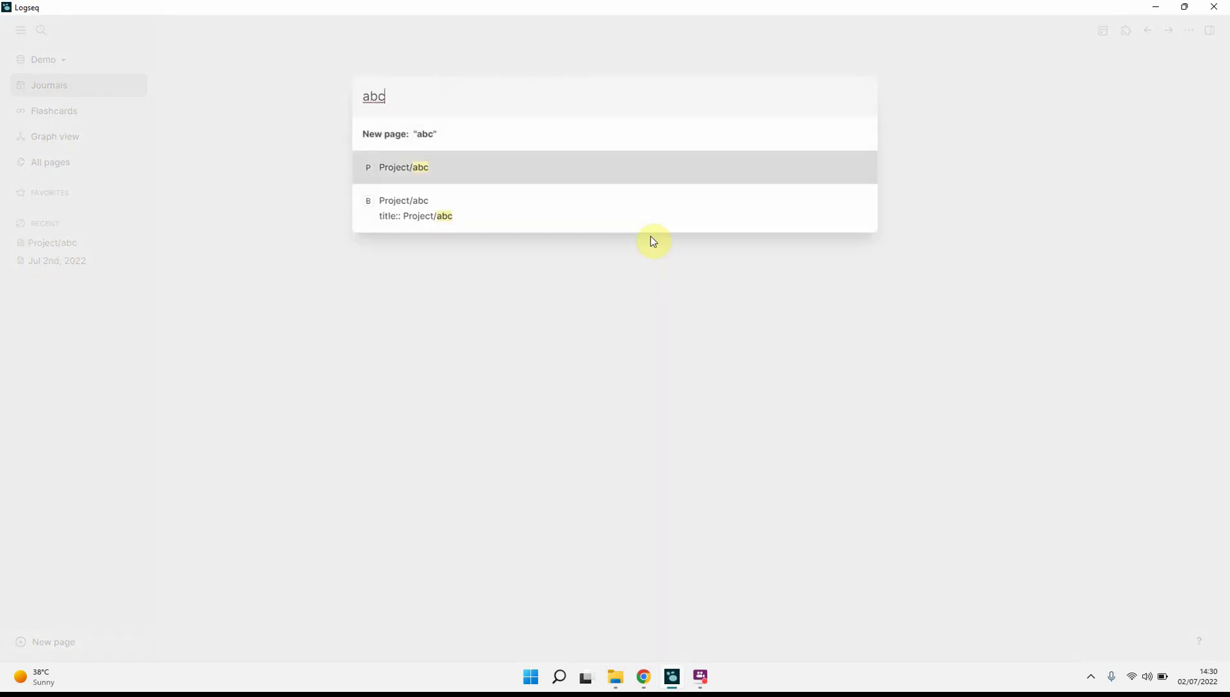
{"action": "key", "text": "Return"}
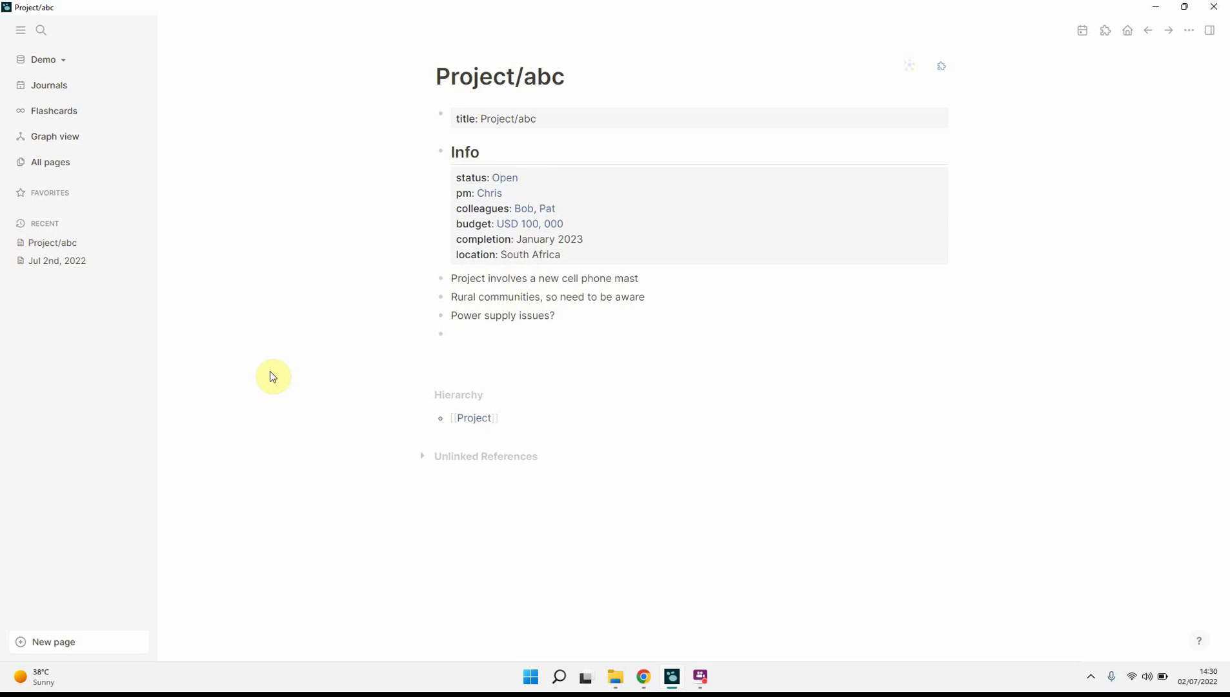
Step: In today's journal write 'Meeting [[Project/abc]]' with a nested Attendees bullet and an empty child
{"action": "left_click", "coordinate": [69, 88]}
{"action": "left_click", "coordinate": [534, 134]}
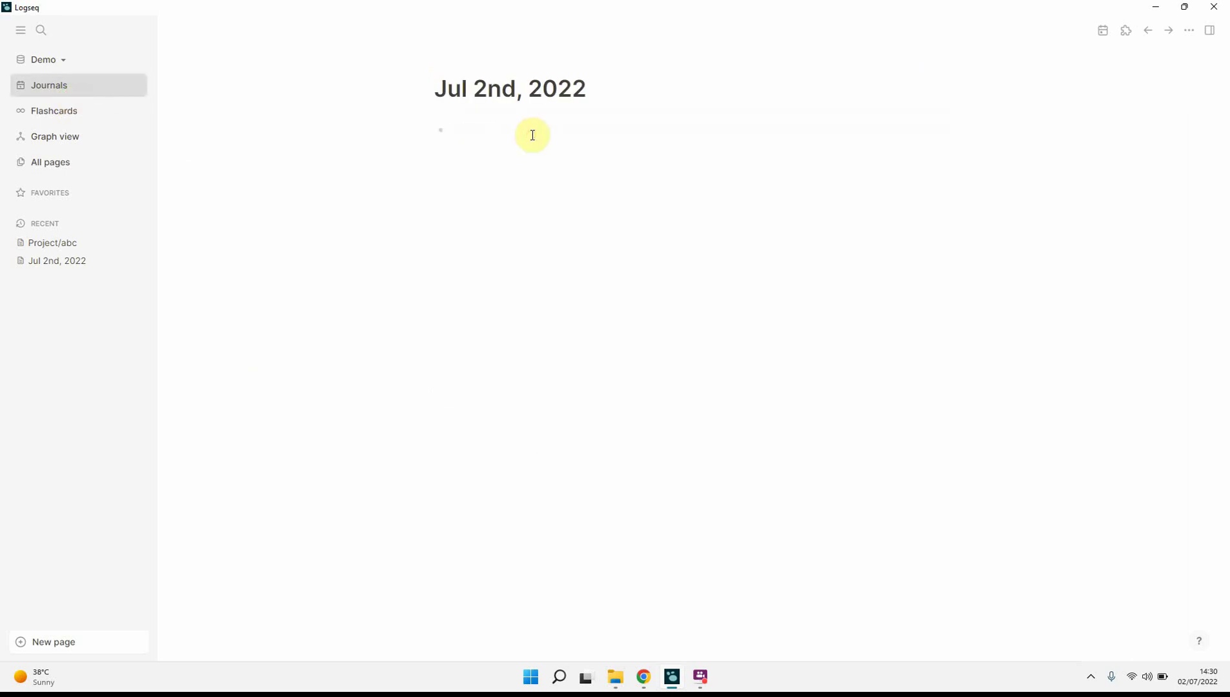
{"action": "type", "text": "Meeting"}
{"action": "type", "text": " [["}
{"action": "type", "text": "pro"}
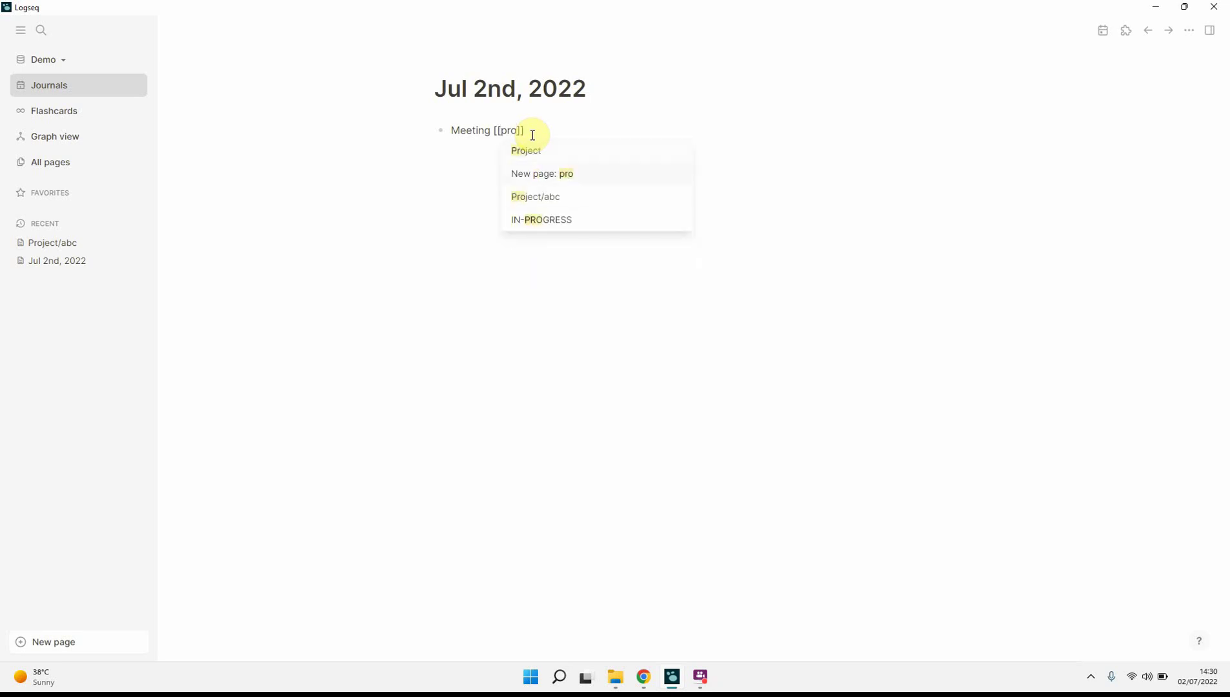
{"action": "key", "text": "Return"}
{"action": "key", "text": "Return"}
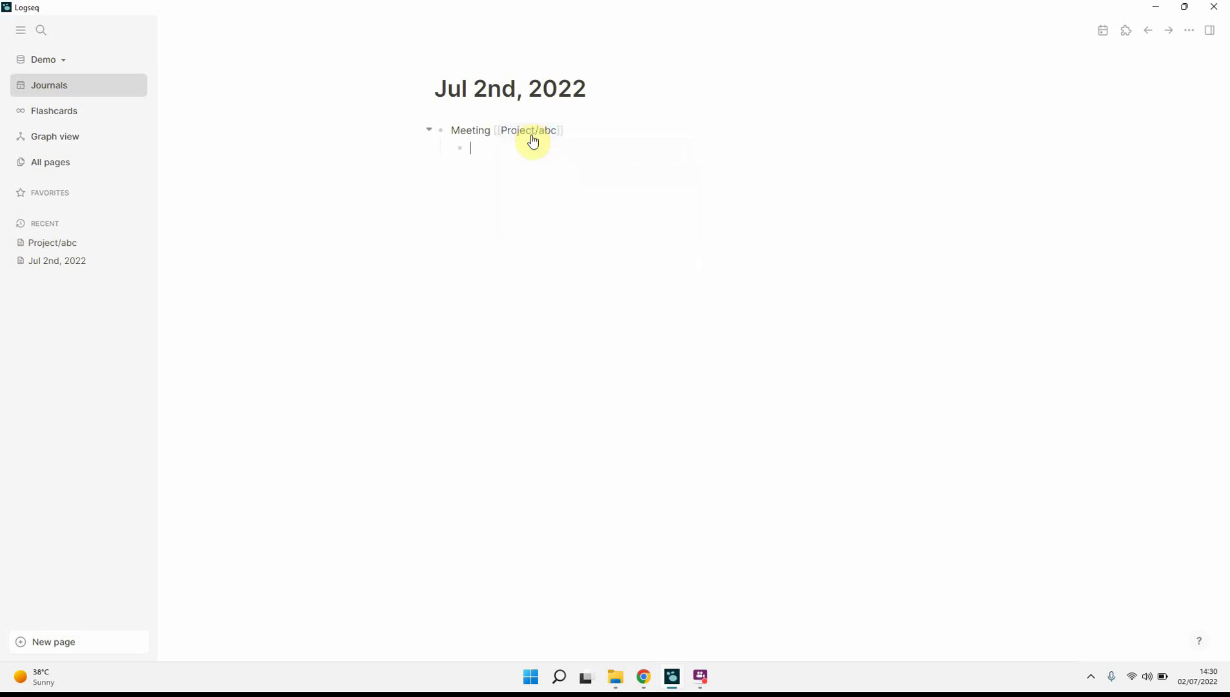
{"action": "type", "text": "Atte"}
{"action": "type", "text": "ndees"}
{"action": "key", "text": "Return"}
{"action": "key", "text": "Tab"}
{"action": "type", "text": "[[Bob"}
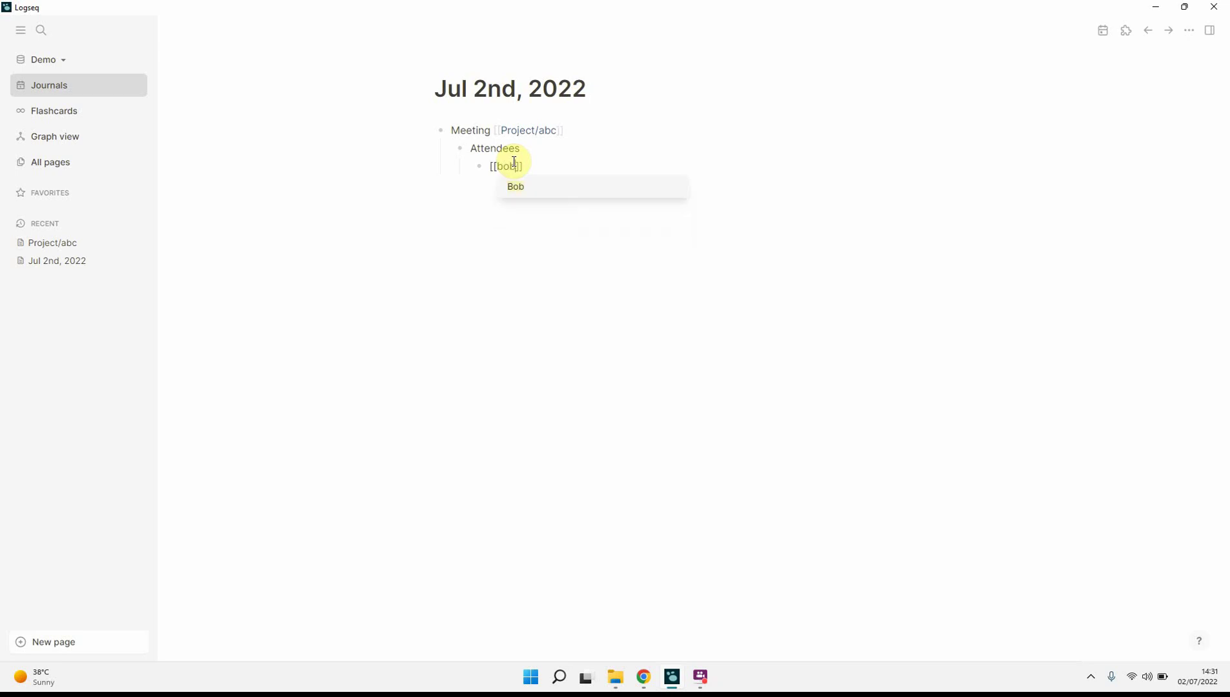
Step: List [[Bob]], Mr X, Jimmy and [[Pat]] as attendee bullets
{"action": "key", "text": "Return"}
{"action": "key", "text": "Return"}
{"action": "type", "text": "M"}
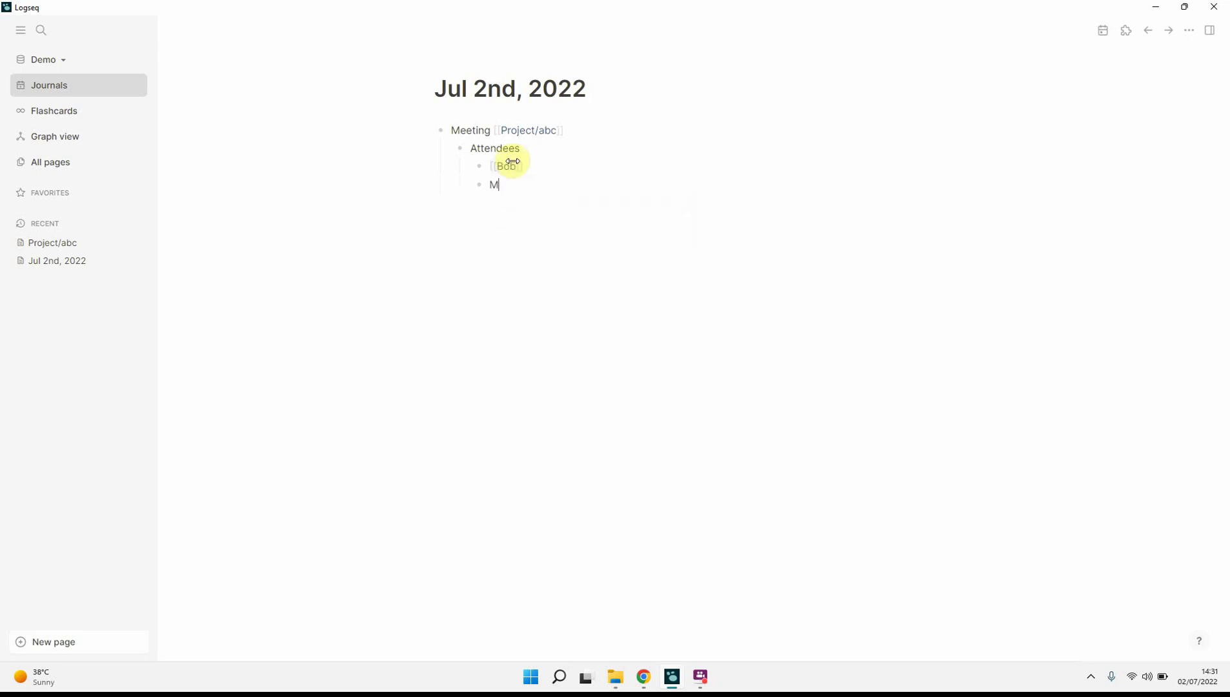
{"action": "type", "text": "r X"}
{"action": "key", "text": "Return"}
{"action": "type", "text": "Jimmy"}
{"action": "key", "text": "Return"}
{"action": "type", "text": "iscussion"}
{"action": "key", "text": "Return"}
Step: Add a Discussion section with an indented empty first point, briefly collapsing the Attendees list
{"action": "key", "text": "Tab"}
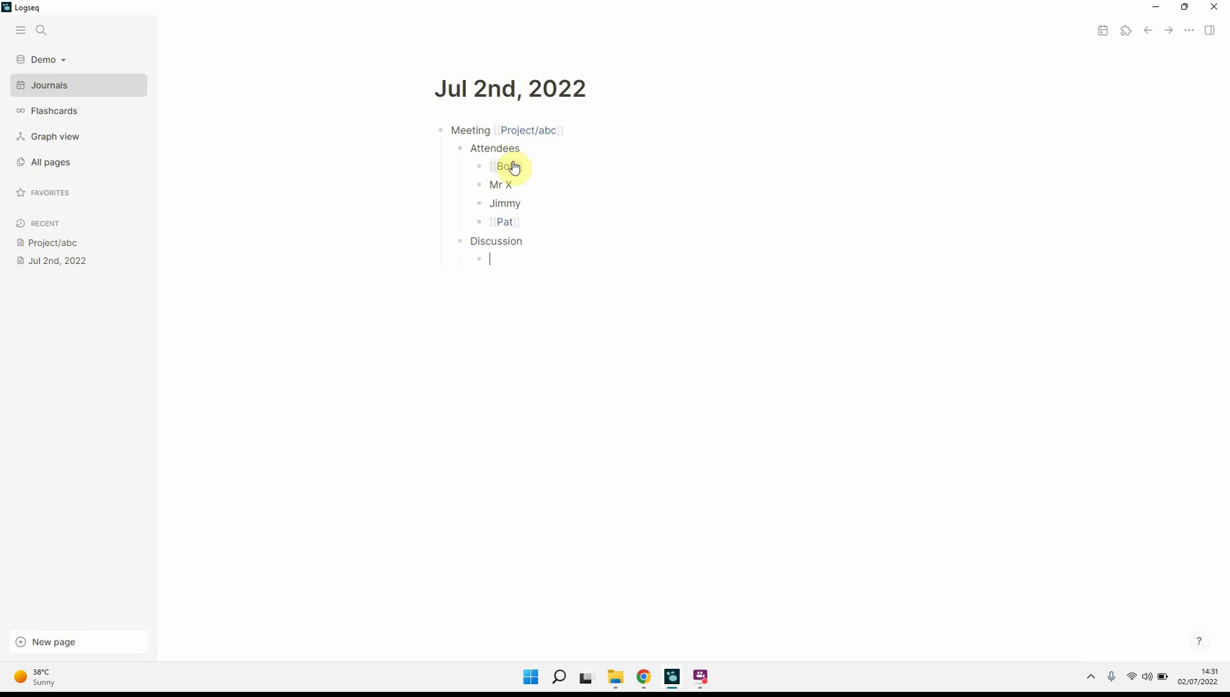
{"action": "left_click", "coordinate": [448, 149]}
{"action": "left_click", "coordinate": [523, 257]}
{"action": "left_click", "coordinate": [527, 165]}
{"action": "left_click_drag", "start_coordinate": [526, 165], "coordinate": [527, 223]}
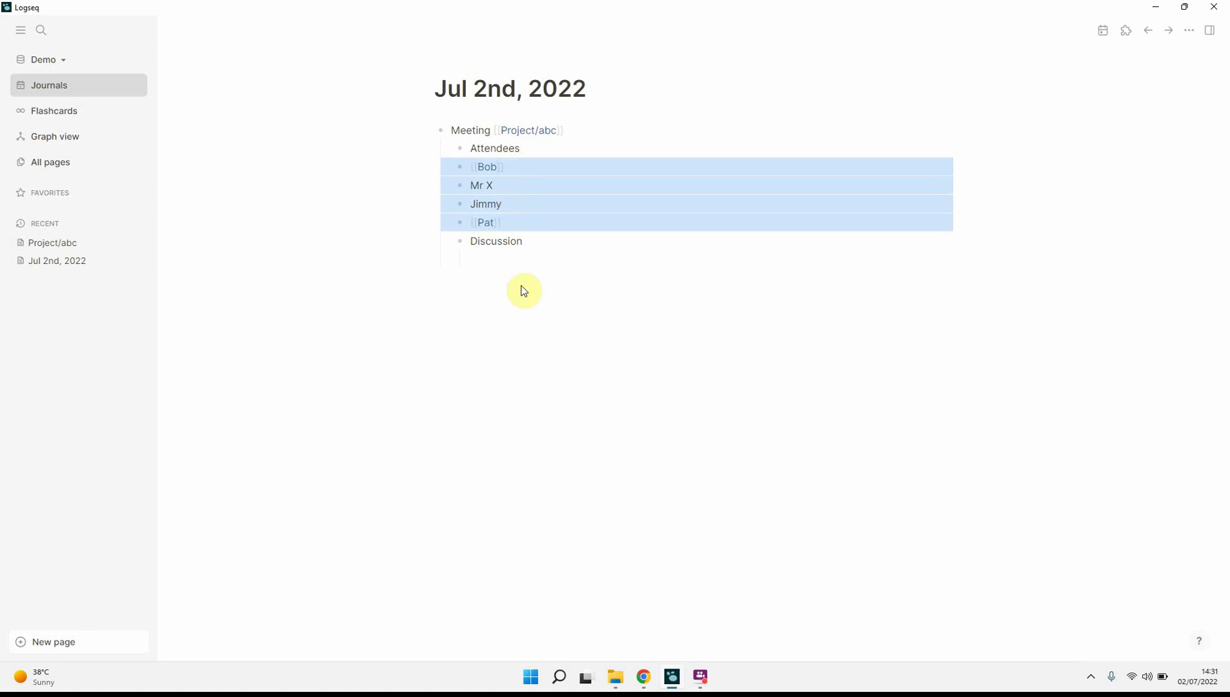
{"action": "key", "text": "Escape"}
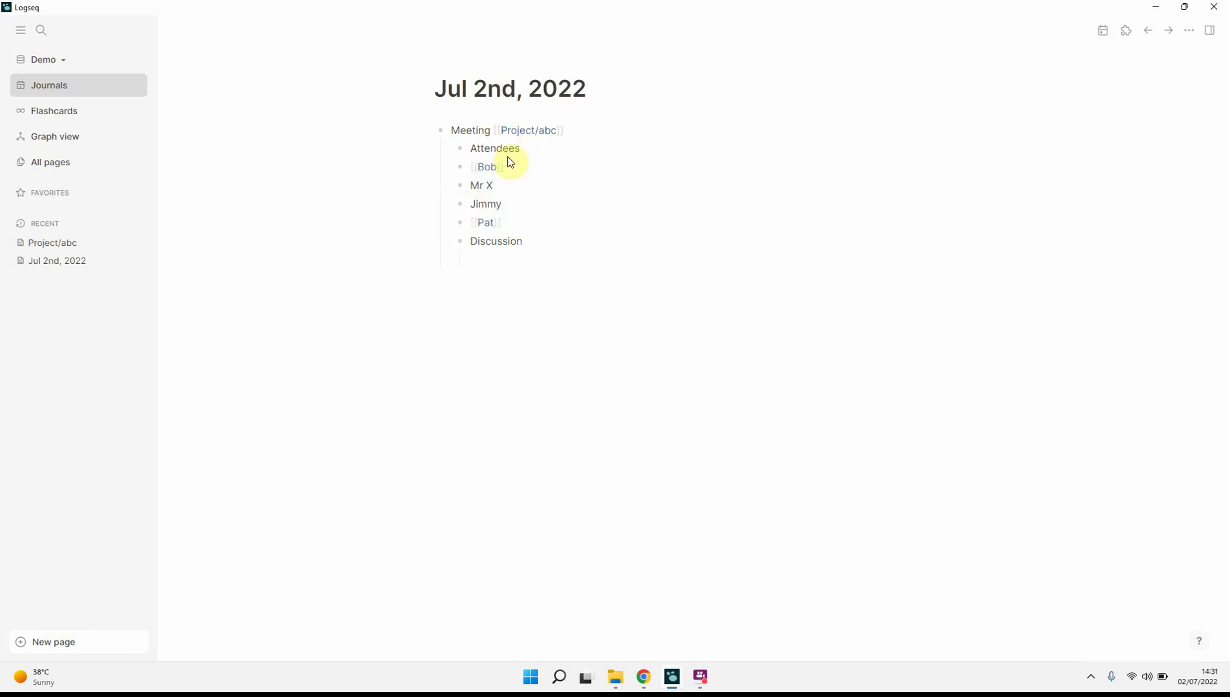
{"action": "left_click_drag", "start_coordinate": [505, 167], "coordinate": [516, 218]}
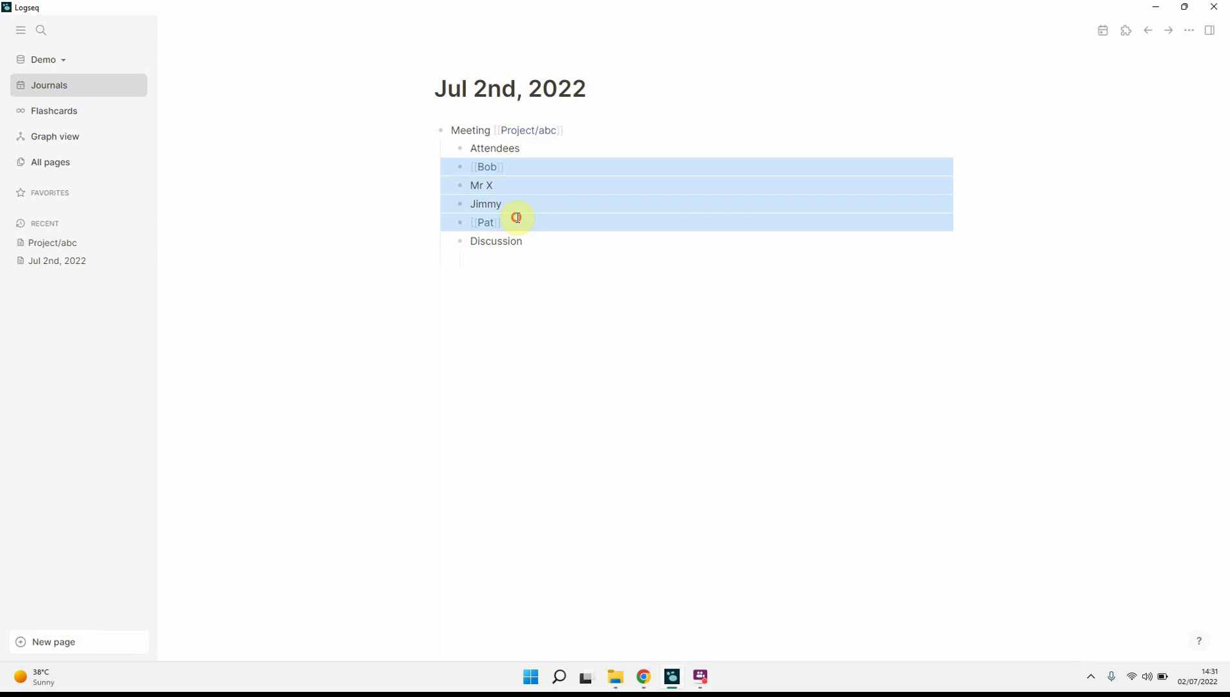
{"action": "key", "text": "Tab"}
{"action": "key", "text": "Escape"}
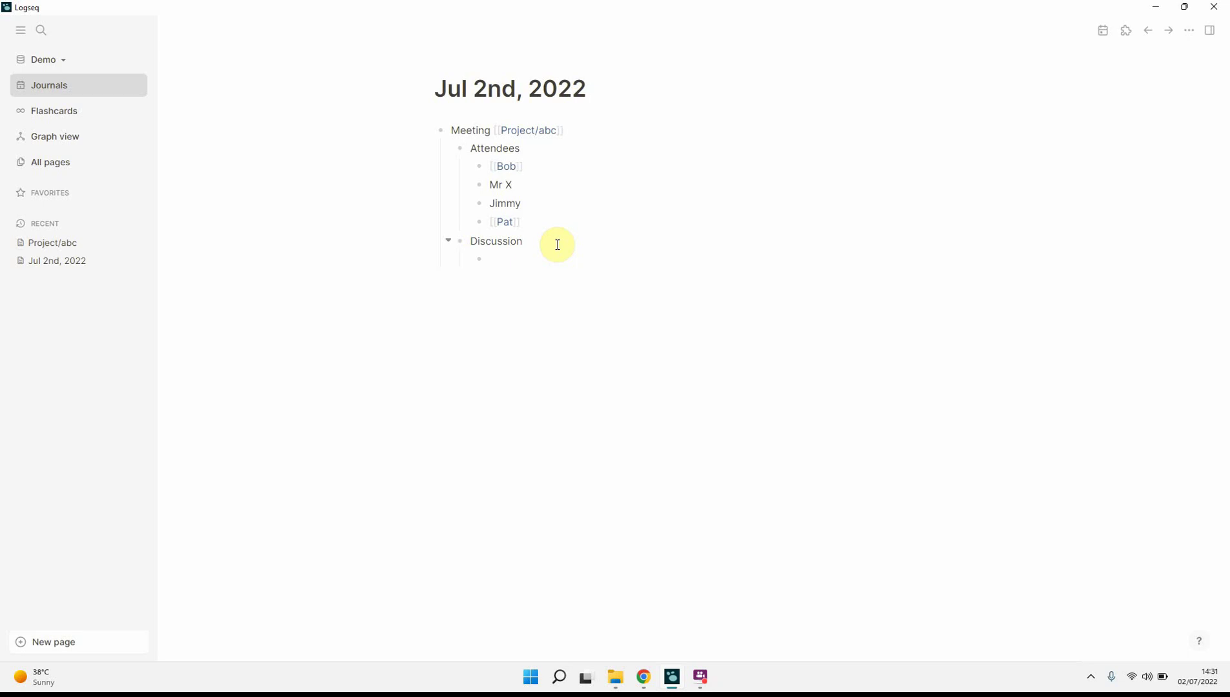
{"action": "type", "text": "Status upa"}
Step: Write the first discussion point 'Status update meeting', correcting its typos
{"action": "key", "text": "BackSpace"}
{"action": "type", "text": "date meetign"}
{"action": "key", "text": "BackSpace"}
{"action": "key", "text": "BackSpace"}
{"action": "type", "text": "n"}
{"action": "key", "text": "BackSpace"}
{"action": "key", "text": "BackSpace"}
{"action": "key", "text": "BackSpace"}
{"action": "type", "text": "ng"}
{"action": "key", "text": "Return"}
{"action": "key", "text": "shift+Tab"}
{"action": "type", "text": "Issues with"}
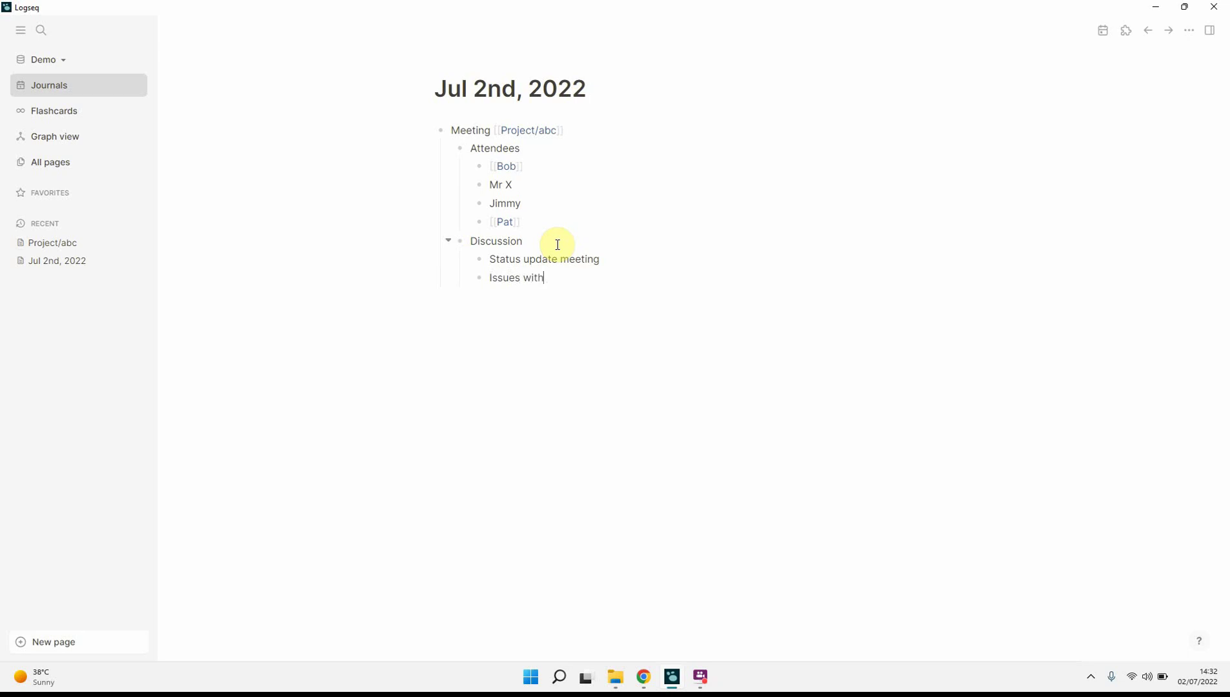
{"action": "type", "text": " local autho"}
{"action": "type", "text": "rity"}
Step: Add 'Issues with local authority' and the on-time completion point, then outdent a new section bullet
{"action": "key", "text": "Return"}
{"action": "type", "text": "Pr"}
{"action": "key", "text": "BackSpace"}
{"action": "key", "text": "BackSpace"}
{"action": "type", "text": "P"}
{"action": "type", "text": "ro"}
{"action": "type", "text": "ject"}
{"action": "type", "text": " stio"}
{"action": "key", "text": "BackSpace"}
{"action": "key", "text": "BackSpace"}
{"action": "type", "text": "ill ex"}
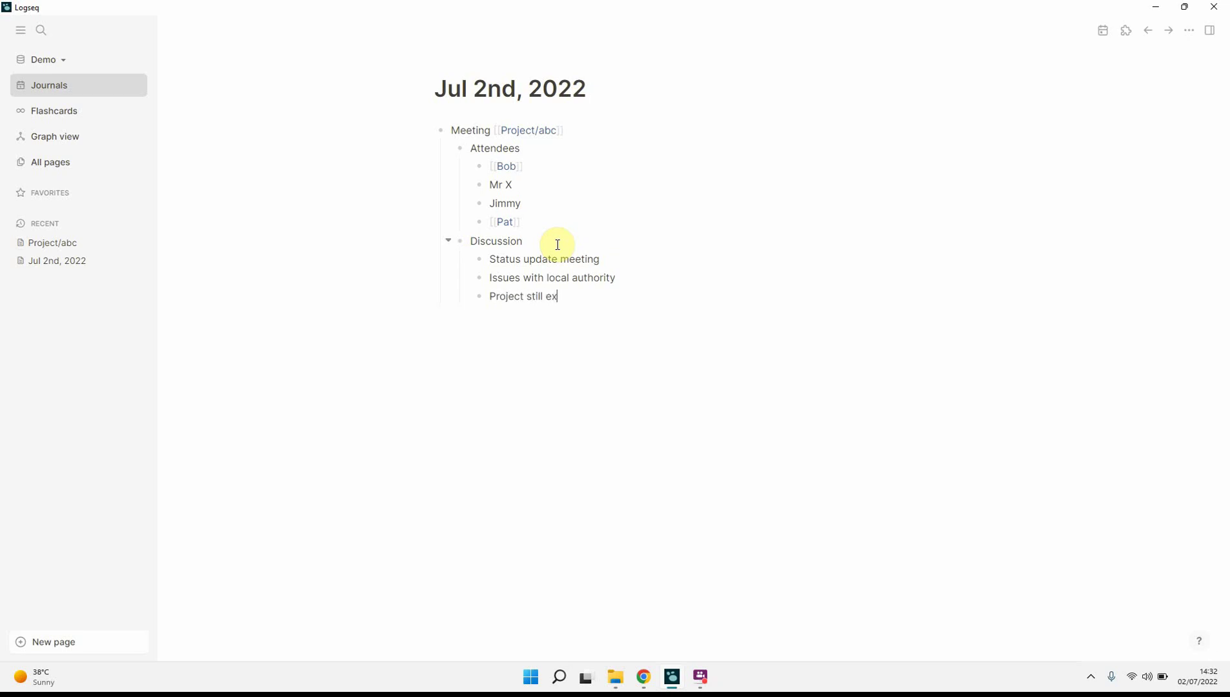
{"action": "type", "text": "pecvted to be complete"}
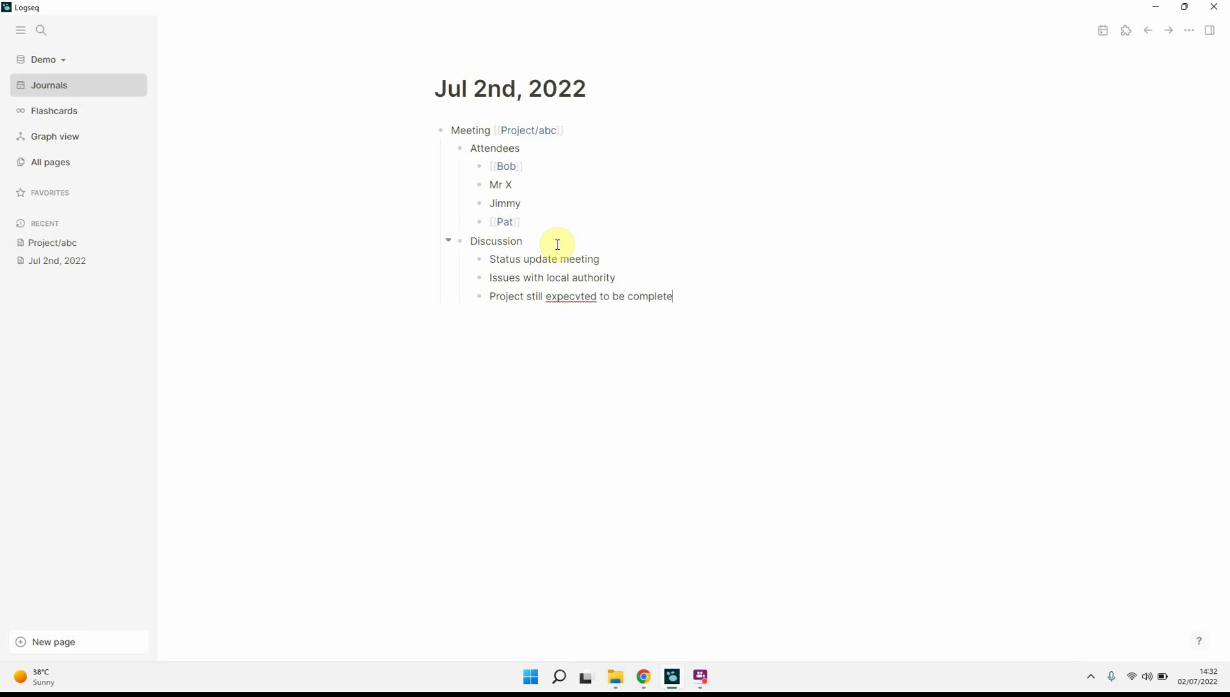
{"action": "type", "text": "d on time"}
{"action": "key", "text": "Return"}
{"action": "key", "text": "shift+Tab"}
{"action": "type", "text": "Ta"}
{"action": "type", "text": "sks"}
Step: Under a Tasks section add [[Bob]] with nested TODOs for the budget and Tasks B
{"action": "key", "text": "Return"}
{"action": "key", "text": "Tab"}
{"action": "type", "text": "[[Bo"}
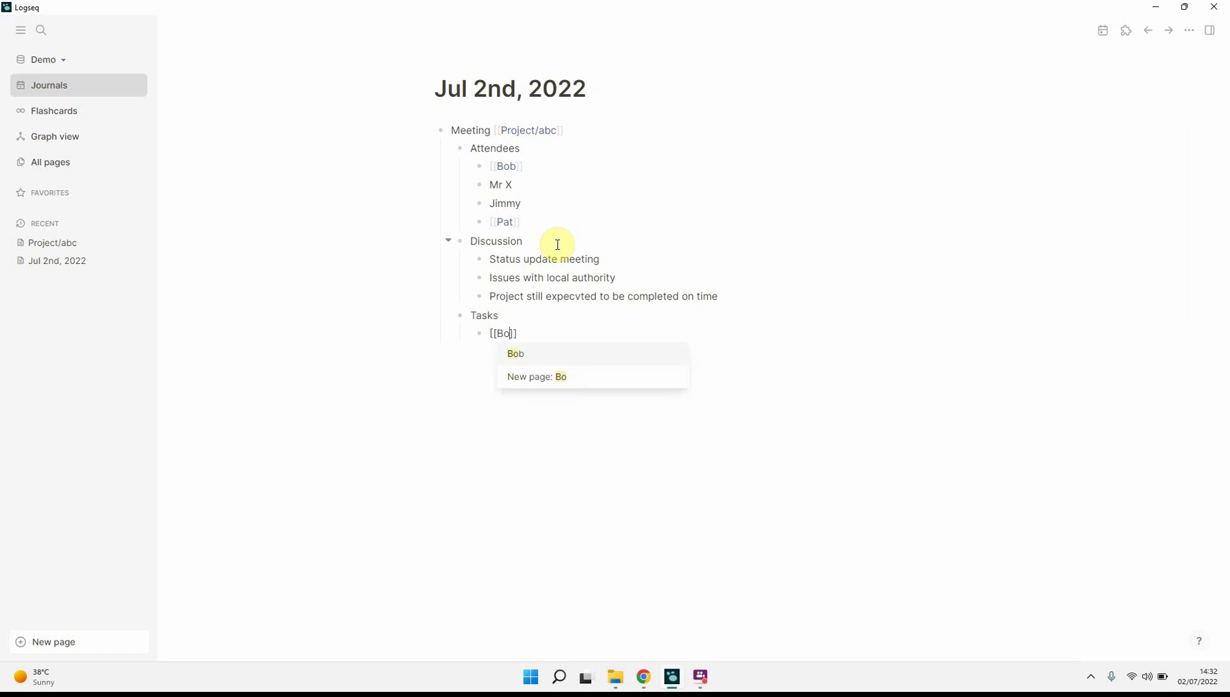
{"action": "type", "text": "b"}
{"action": "key", "text": "Return"}
{"action": "key", "text": "Return"}
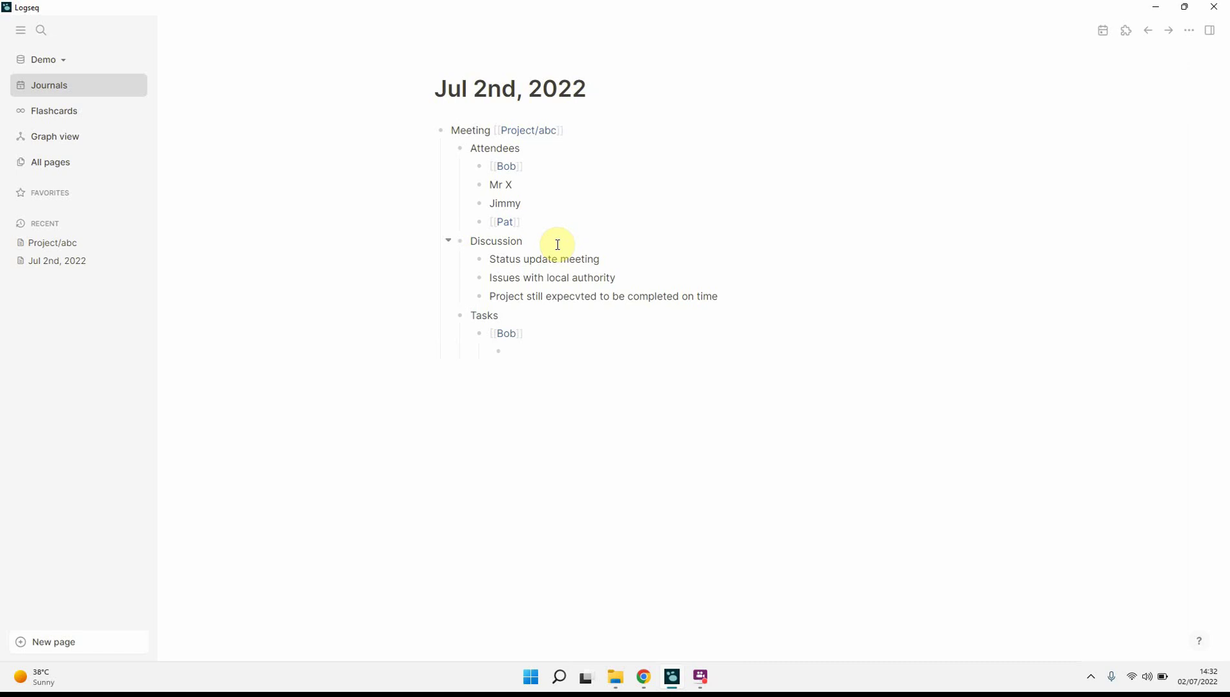
{"action": "type", "text": "TODO "}
{"action": "type", "text": "prepare revi"}
{"action": "type", "text": "sed budget"}
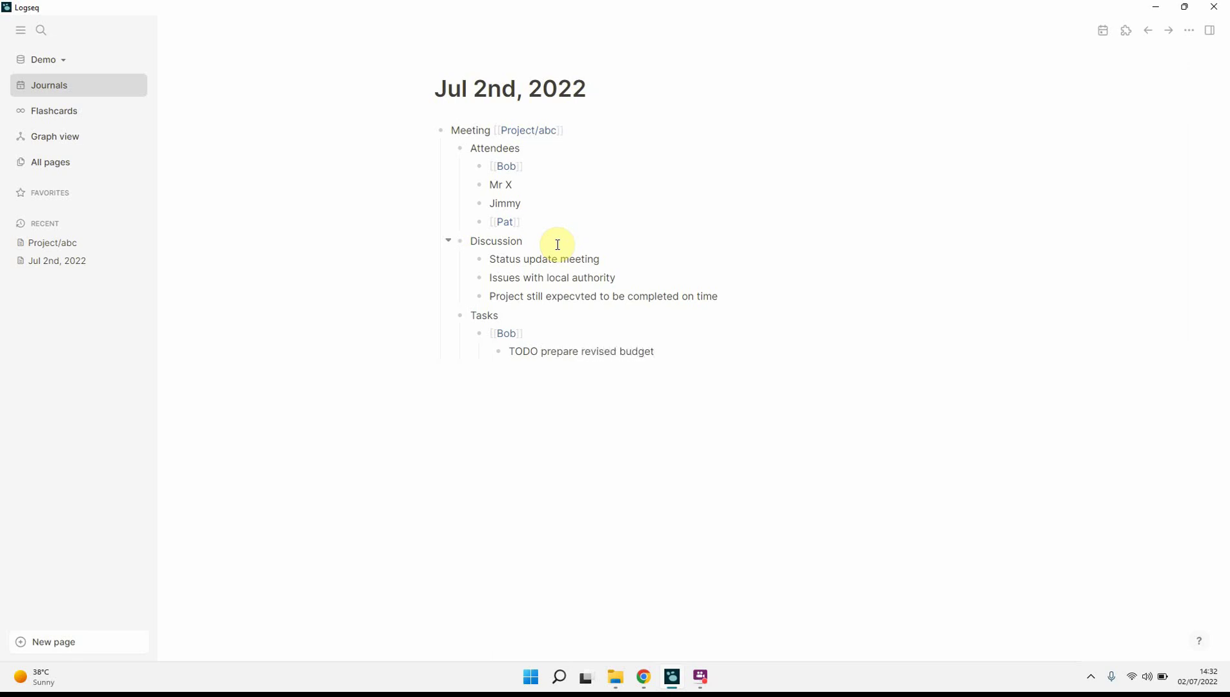
{"action": "key", "text": "Return"}
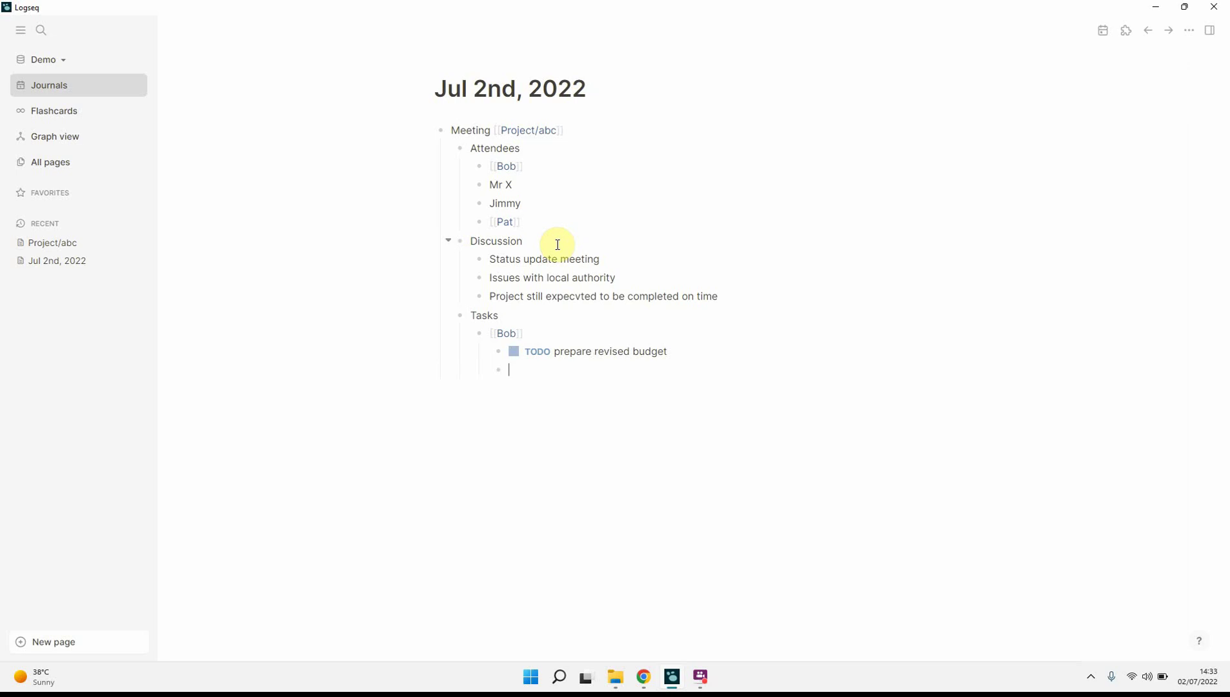
{"action": "type", "text": "TODO T"}
{"action": "type", "text": "asks B"}
{"action": "key", "text": "Return"}
{"action": "key", "text": "shift+Tab"}
{"action": "type", "text": "[[Pat"}
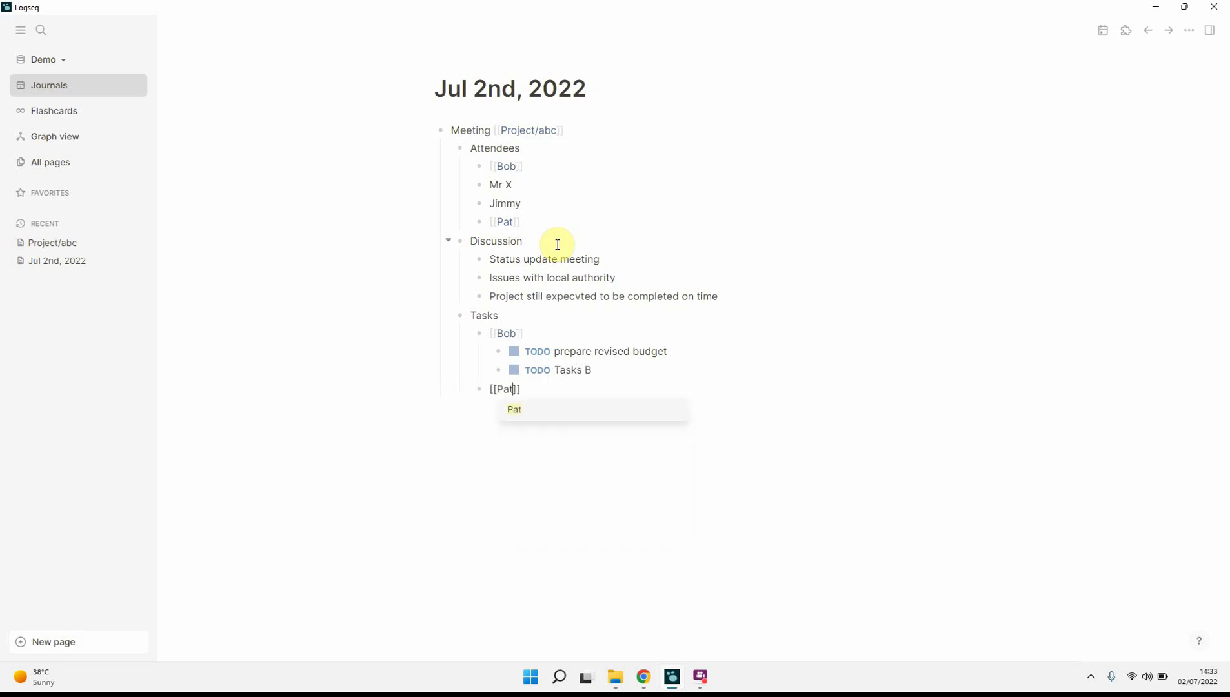
Step: Add [[Pat]] with a milestones TODO and 'TODO Revert to [[Chris]] with update of local authority'
{"action": "key", "text": "Return"}
{"action": "key", "text": "Return"}
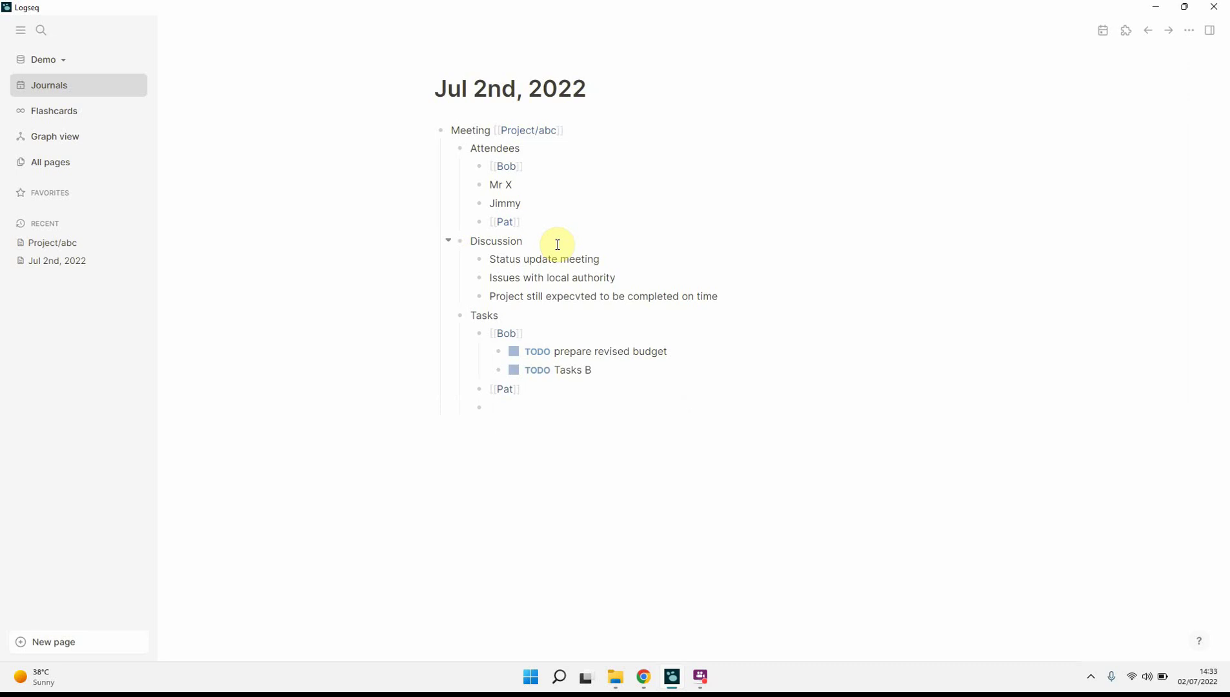
{"action": "type", "text": "TODO"}
{"action": "type", "text": " Update "}
{"action": "type", "text": "milestones"}
{"action": "key", "text": "Return"}
{"action": "type", "text": "T"}
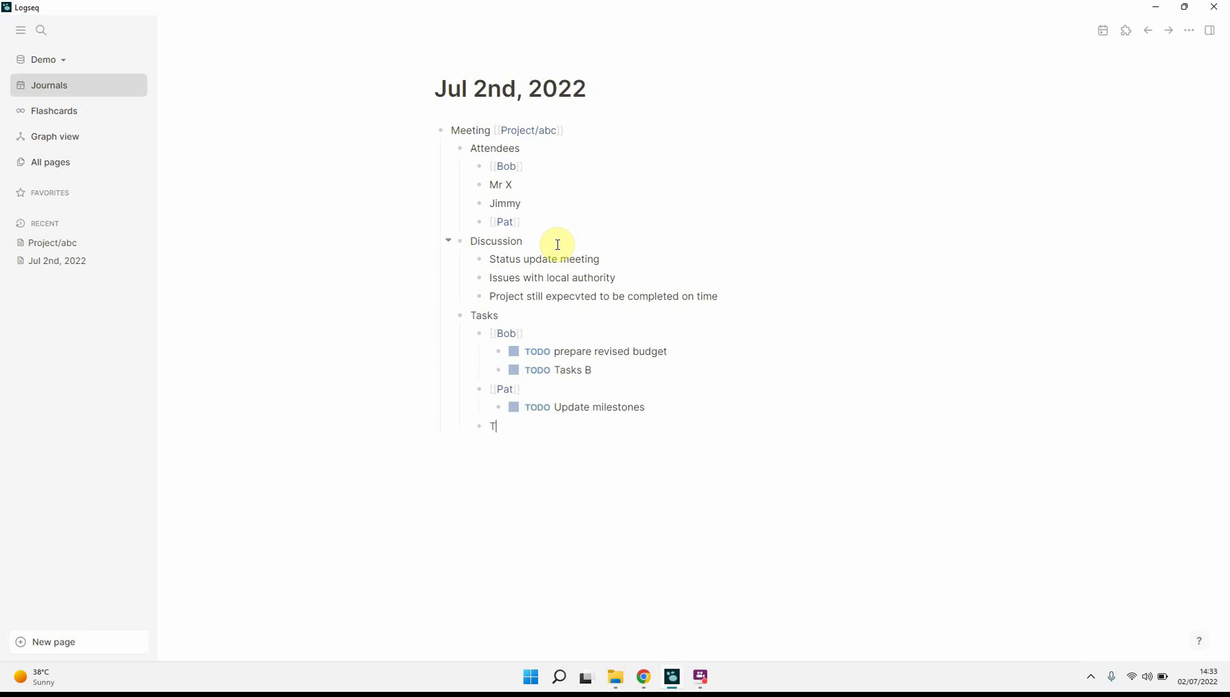
{"action": "type", "text": "OD"}
{"action": "key", "text": "BackSpace"}
{"action": "key", "text": "BackSpace"}
{"action": "type", "text": "ODO "}
{"action": "type", "text": "Revert to "}
{"action": "type", "text": "[[C"}
{"action": "key", "text": "Return"}
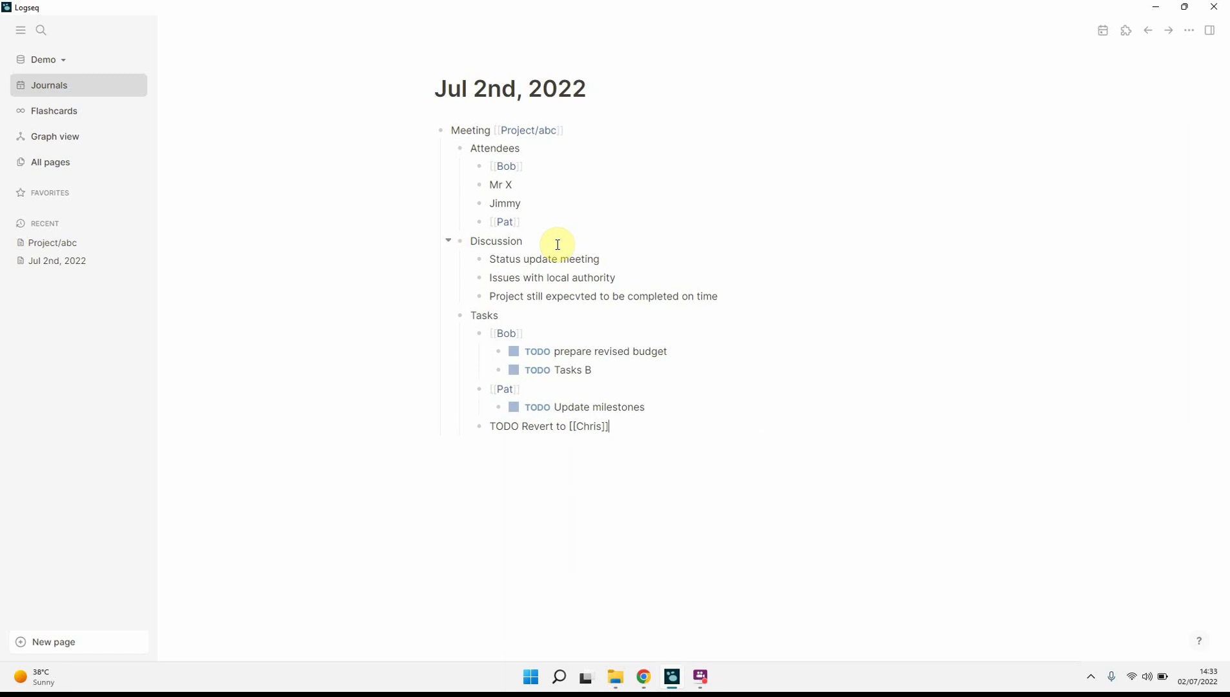
{"action": "type", "text": " with upd"}
{"action": "type", "text": "ate of lo"}
{"action": "type", "text": "cal aut"}
{"action": "type", "text": "hority"}
{"action": "key", "text": "Return"}
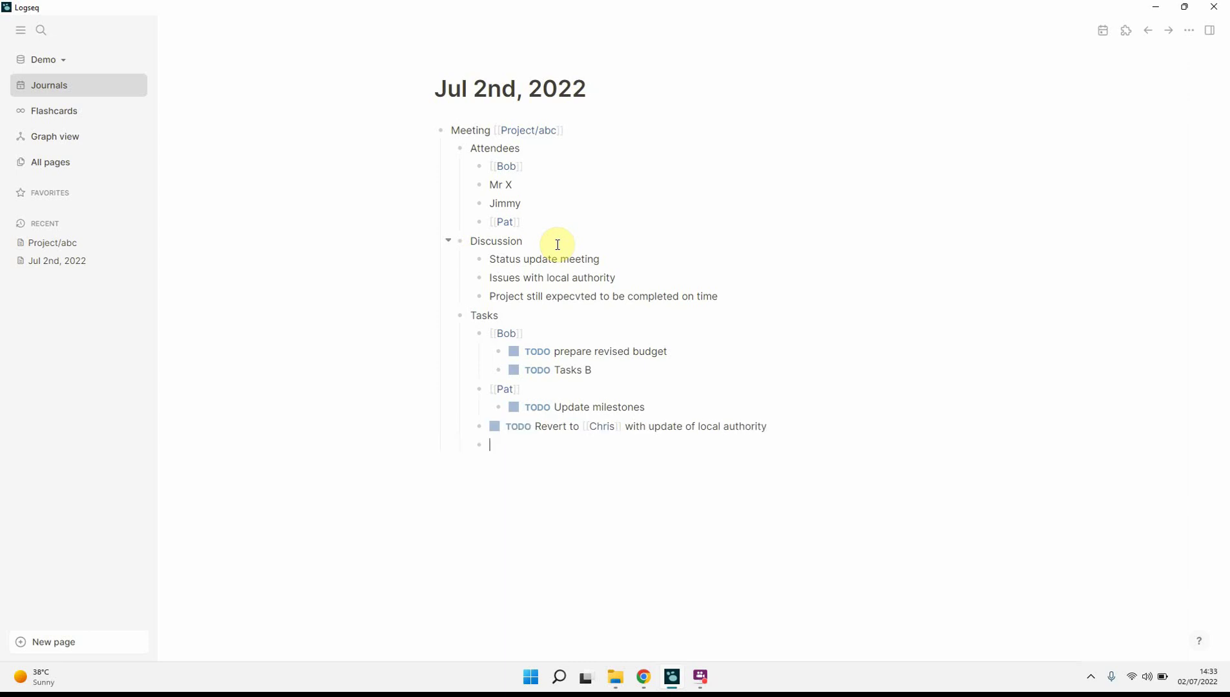
Step: Drop the empty trailing block and bring up the July 2022 journal date picker
{"action": "key", "text": "BackSpace"}
{"action": "left_click", "coordinate": [1031, 422]}
{"action": "left_click", "coordinate": [1103, 31]}
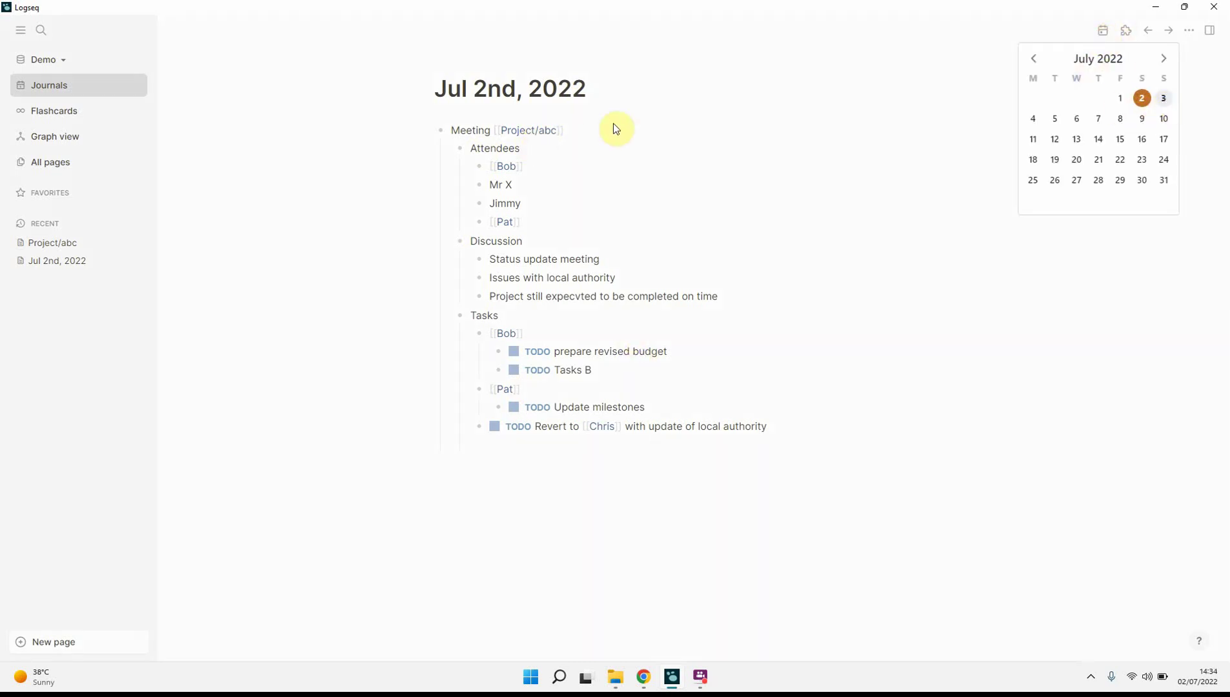
Step: In the Jul 3rd, 2022 journal write 'Call on [[Project/abc]]' with a nested Attendees bullet
{"action": "left_click", "coordinate": [1160, 98]}
{"action": "left_click", "coordinate": [509, 114]}
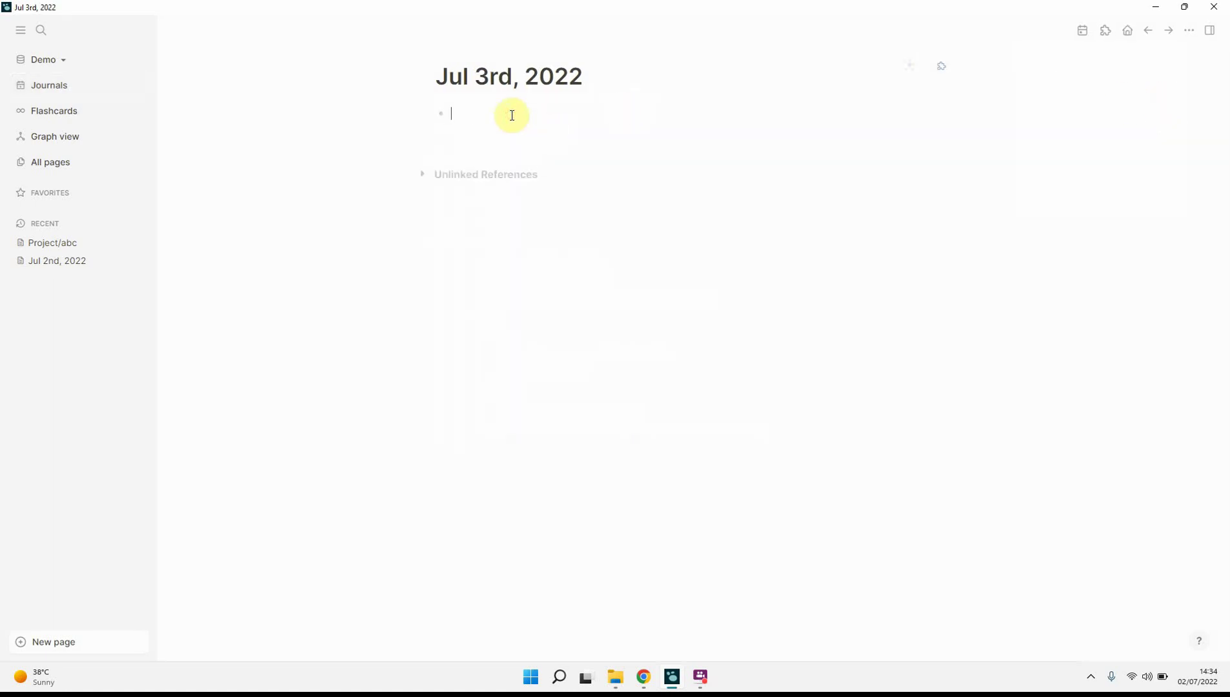
{"action": "type", "text": "Call "}
{"action": "type", "text": "on [[Meeting"}
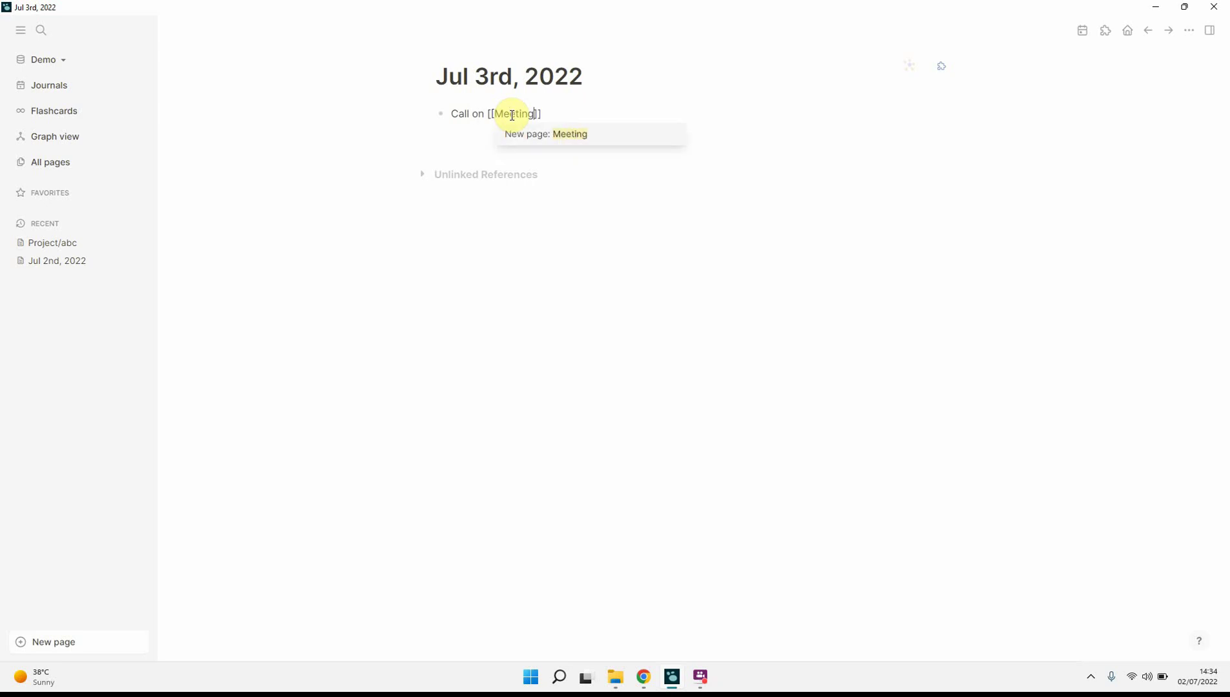
{"action": "key", "text": "BackSpace"}
{"action": "key", "text": "BackSpace"}
{"action": "key", "text": "BackSpace"}
{"action": "key", "text": "BackSpace"}
{"action": "key", "text": "BackSpace"}
{"action": "key", "text": "BackSpace"}
{"action": "key", "text": "BackSpace"}
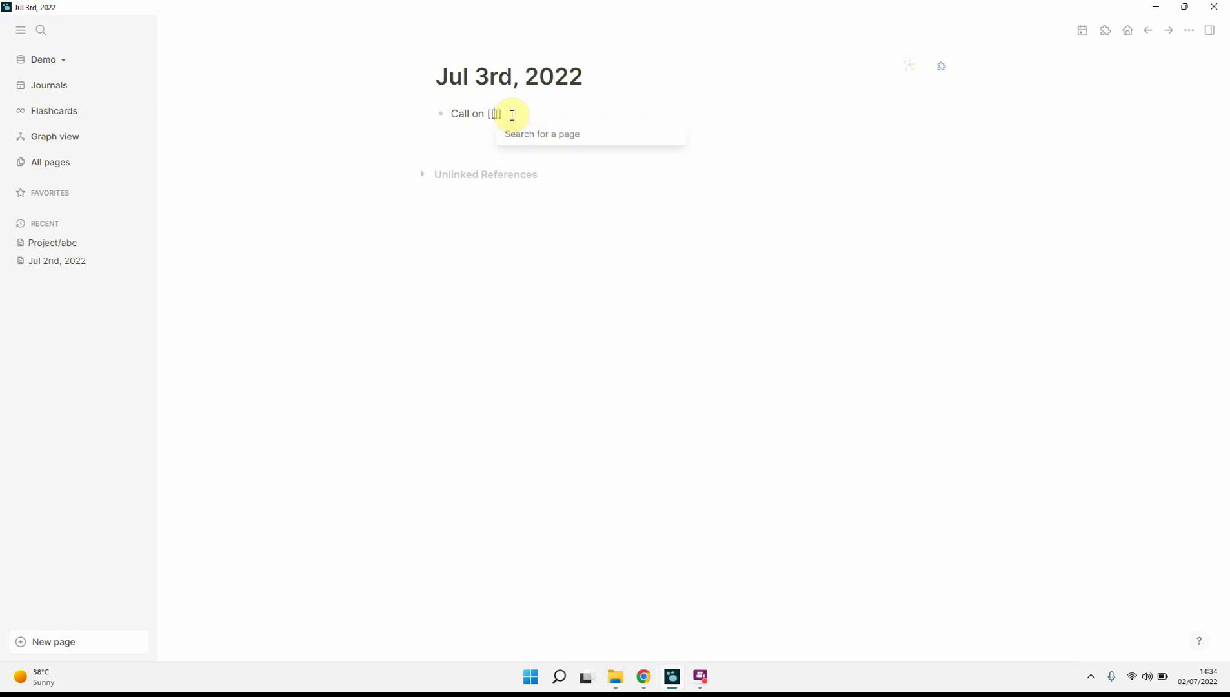
{"action": "type", "text": "Pro"}
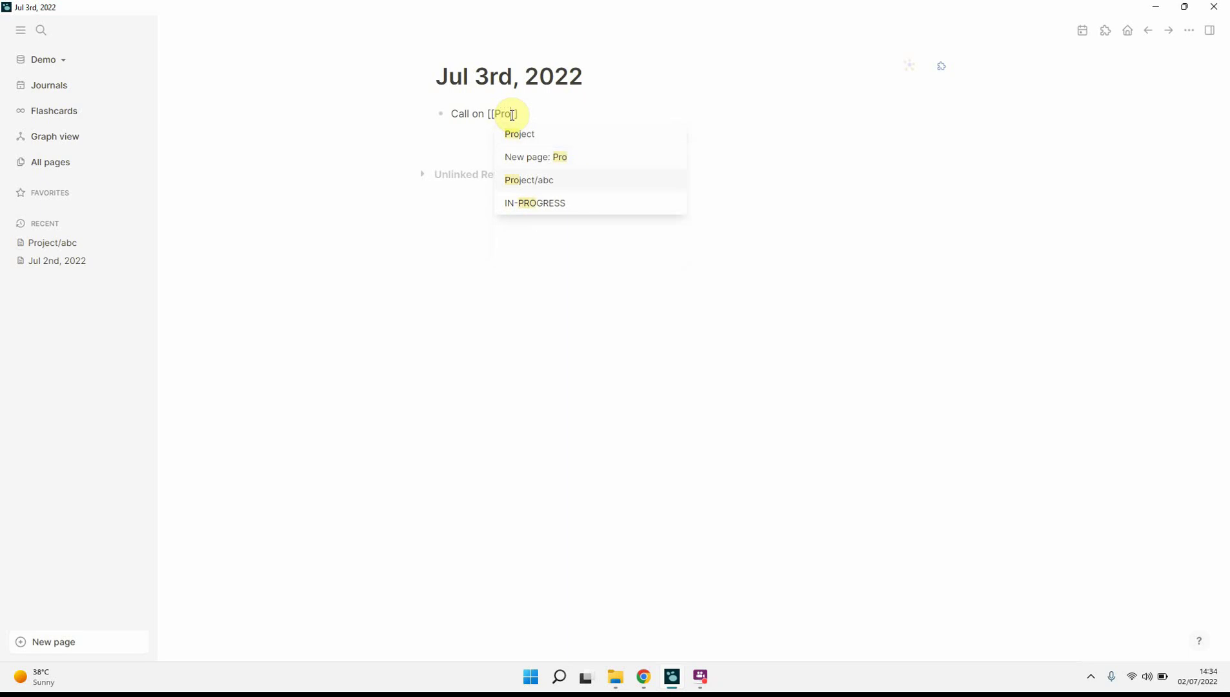
{"action": "key", "text": "Return"}
{"action": "key", "text": "Return"}
{"action": "key", "text": "Tab"}
{"action": "type", "text": "A"}
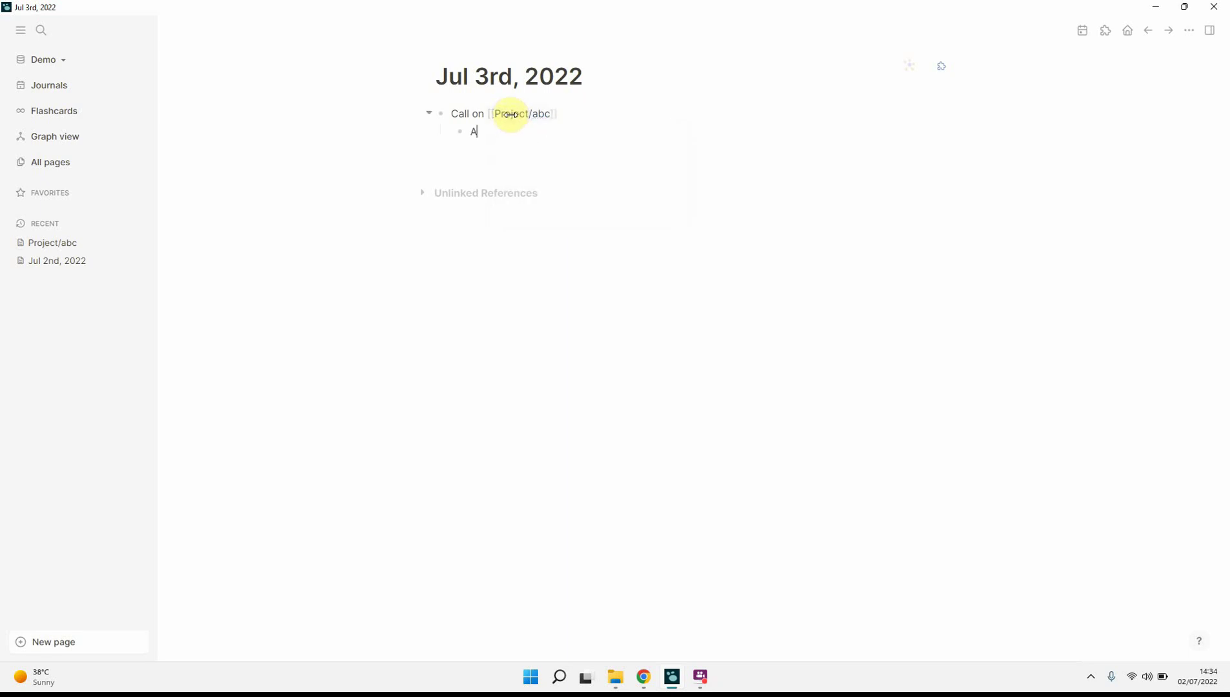
{"action": "type", "text": "ttend"}
{"action": "type", "text": "ees"}
{"action": "key", "text": "Return"}
{"action": "key", "text": "Tab"}
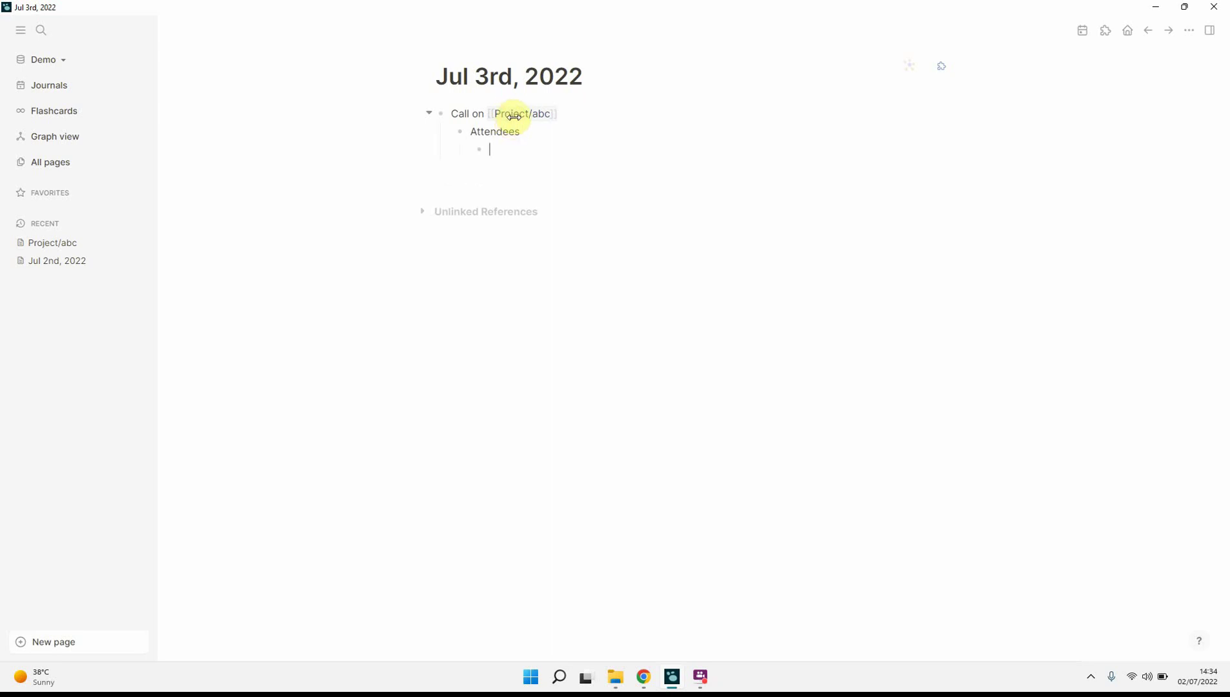
{"action": "type", "text": "C"}
{"action": "type", "text": "[["}
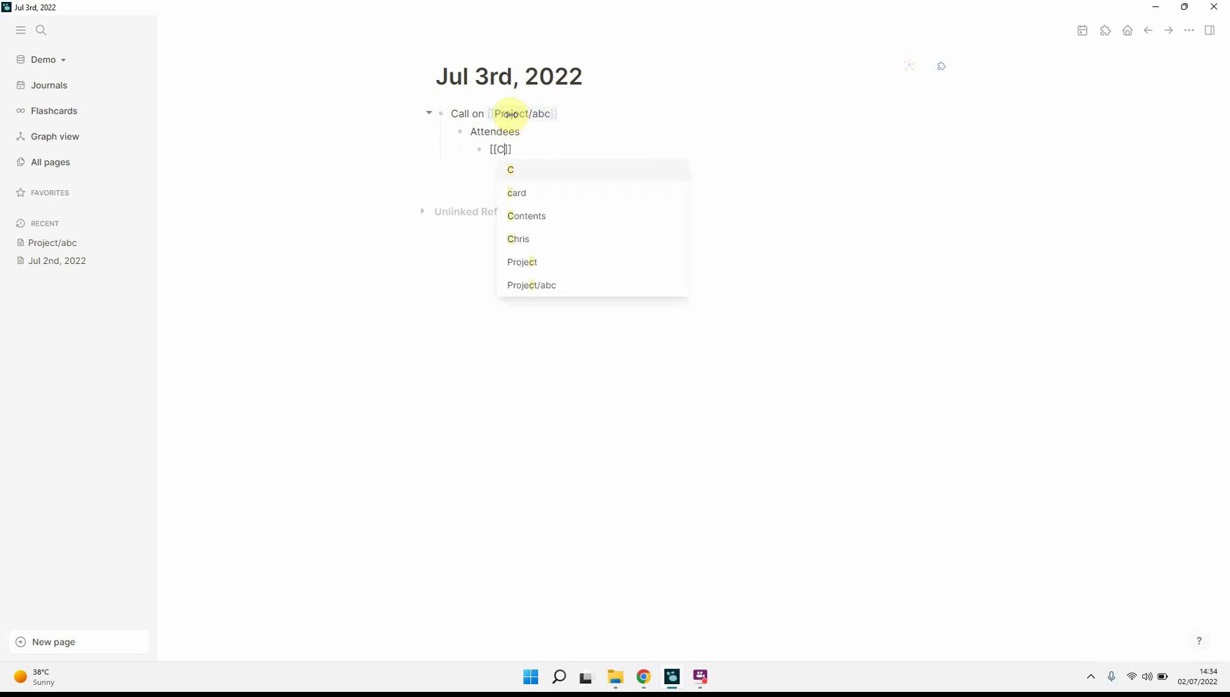
{"action": "type", "text": "Ch"}
Step: List [[Chris]] and [[Bob]] as attendees, then return to Attendees level
{"action": "key", "text": "Down"}
{"action": "key", "text": "Return"}
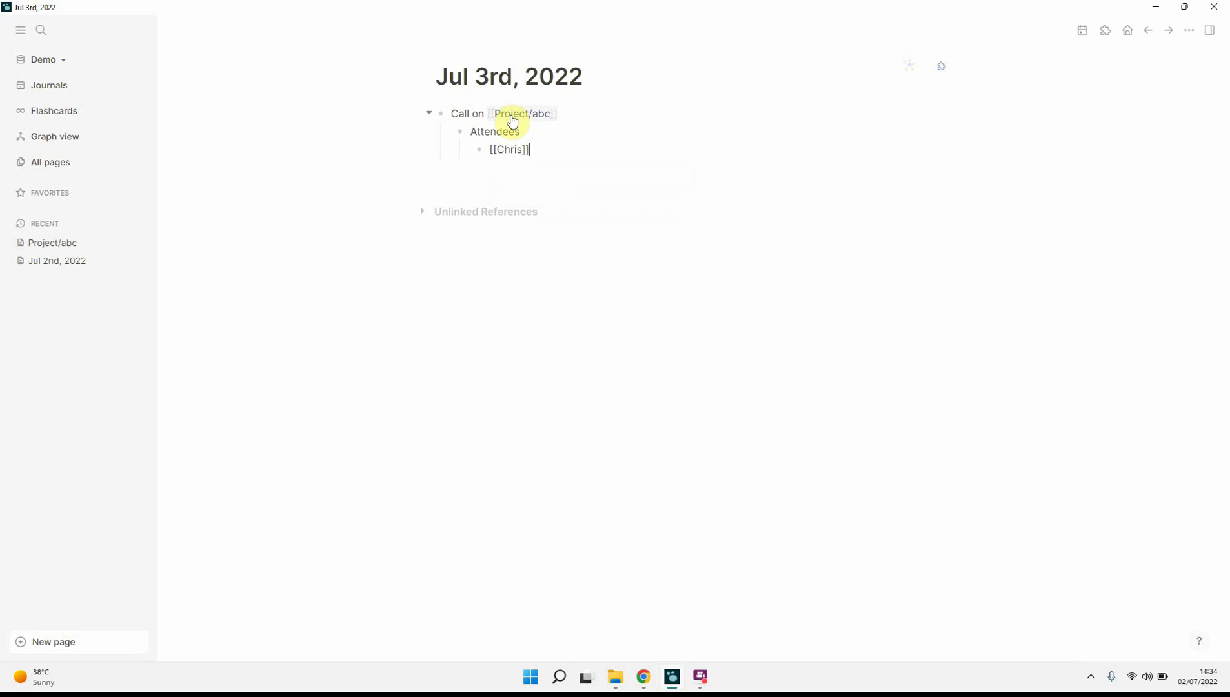
{"action": "key", "text": "Return"}
{"action": "type", "text": "[[Bo"}
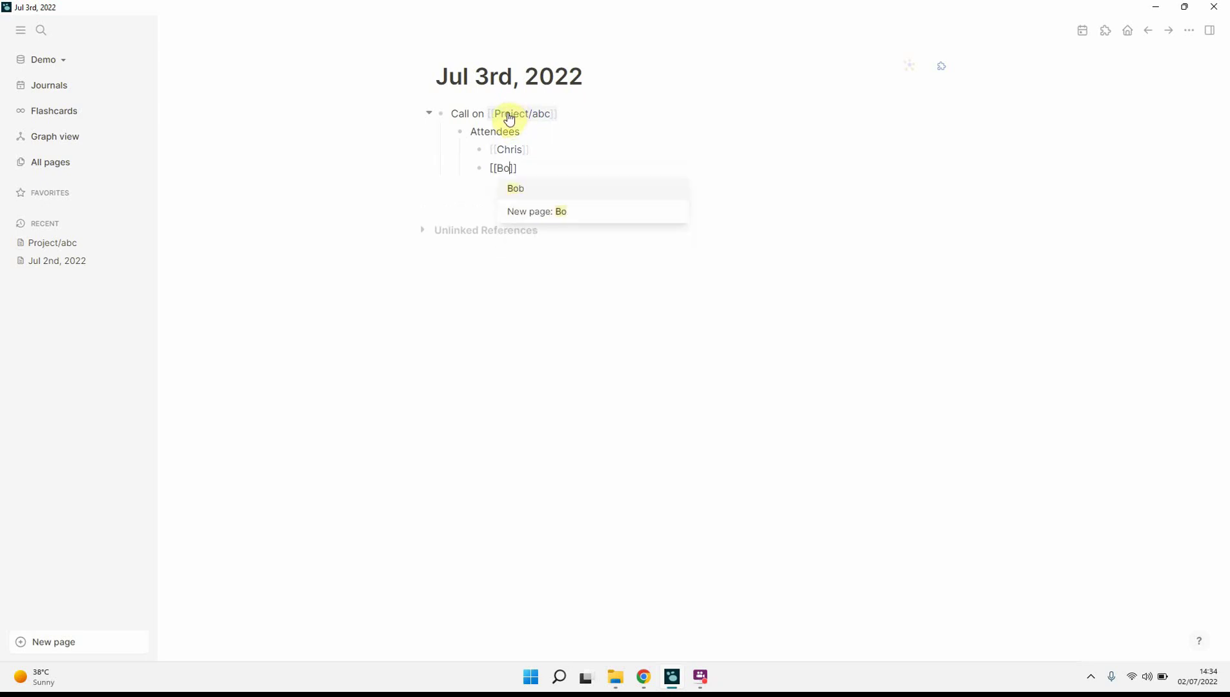
{"action": "type", "text": "b"}
{"action": "key", "text": "Return"}
{"action": "key", "text": "Return"}
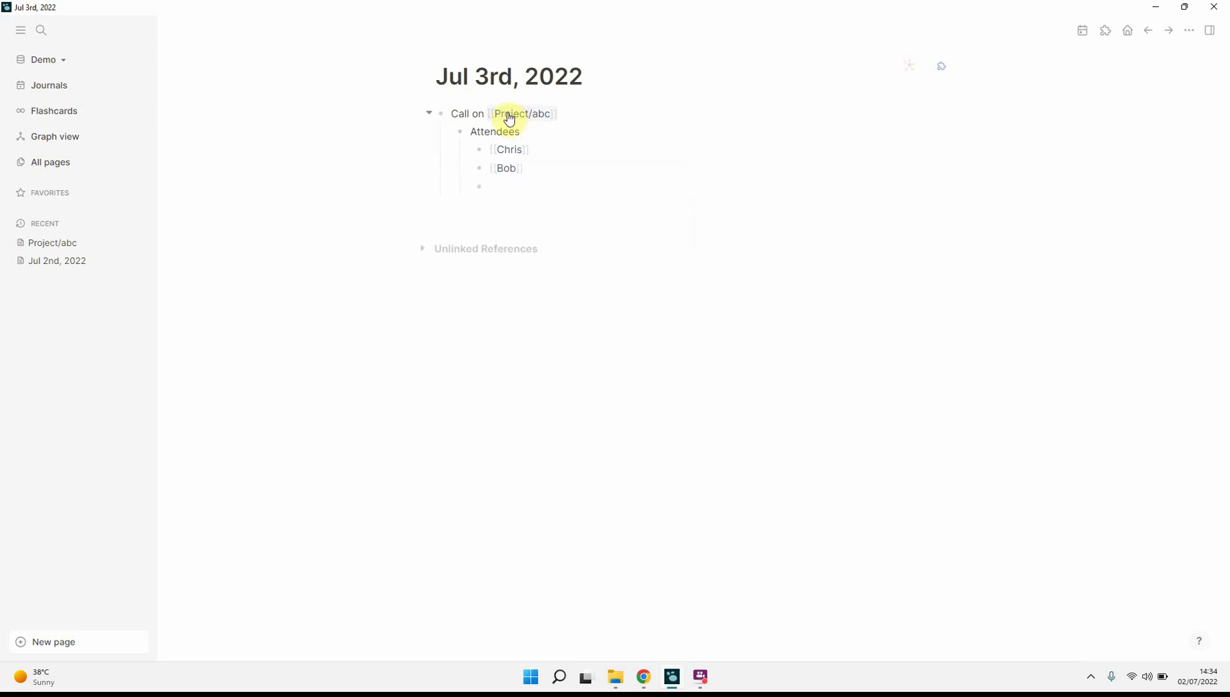
{"action": "type", "text": "Pa"}
{"action": "key", "text": "BackSpace"}
{"action": "key", "text": "BackSpace"}
{"action": "key", "text": "shift+Tab"}
{"action": "type", "text": "Di"}
{"action": "type", "text": "scussion"}
Step: Add a Discussion section with Update and Budget points, then go to the Project/abc page
{"action": "key", "text": "Return"}
{"action": "key", "text": "Tab"}
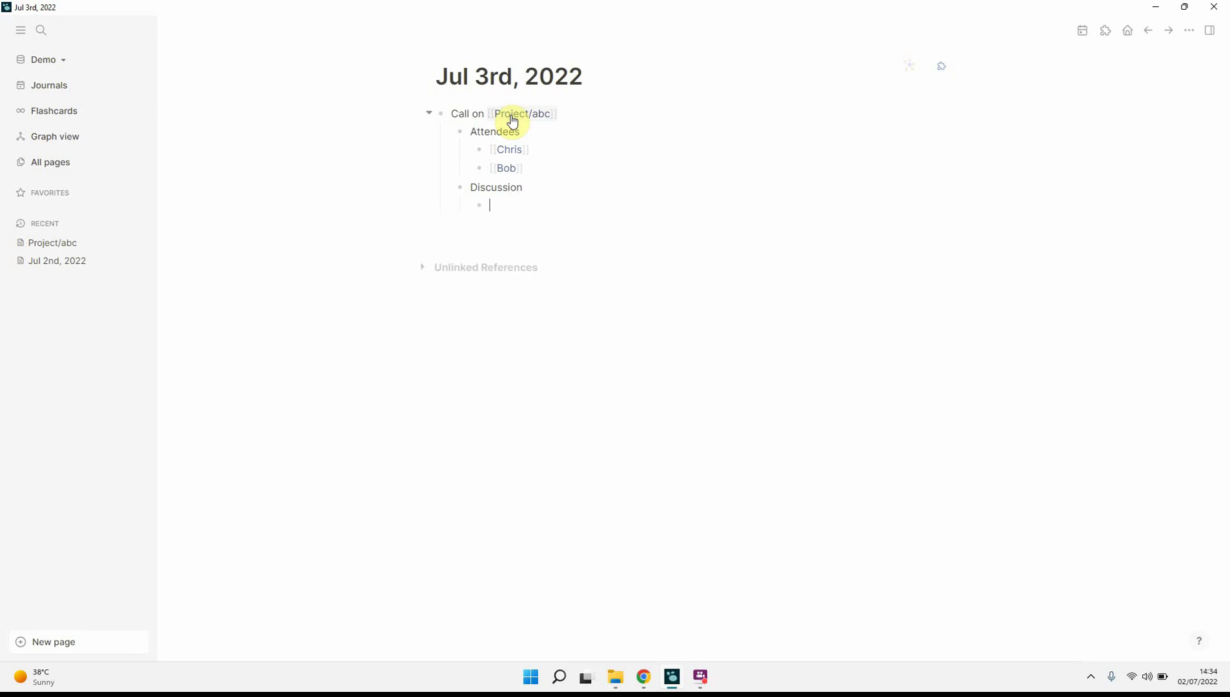
{"action": "type", "text": "["}
{"action": "key", "text": "BackSpace"}
{"action": "type", "text": "Upda"}
{"action": "type", "text": "te"}
{"action": "key", "text": "Return"}
{"action": "type", "text": "Nudg"}
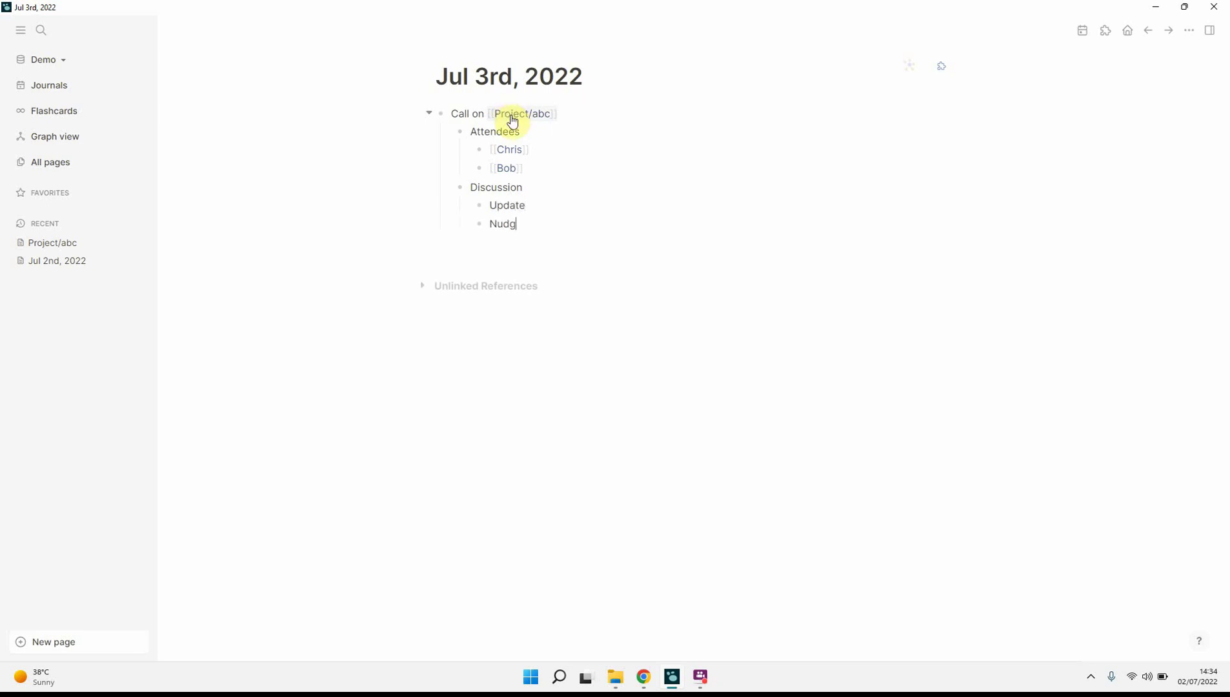
{"action": "type", "text": "et"}
{"action": "key", "text": "Return"}
{"action": "key", "text": "BackSpace"}
{"action": "key", "text": "BackSpace"}
{"action": "key", "text": "BackSpace"}
{"action": "key", "text": "BackSpace"}
{"action": "key", "text": "BackSpace"}
{"action": "key", "text": "BackSpace"}
{"action": "key", "text": "BackSpace"}
{"action": "type", "text": "Bu"}
{"action": "type", "text": "dget"}
{"action": "key", "text": "Return"}
{"action": "key", "text": "Escape"}
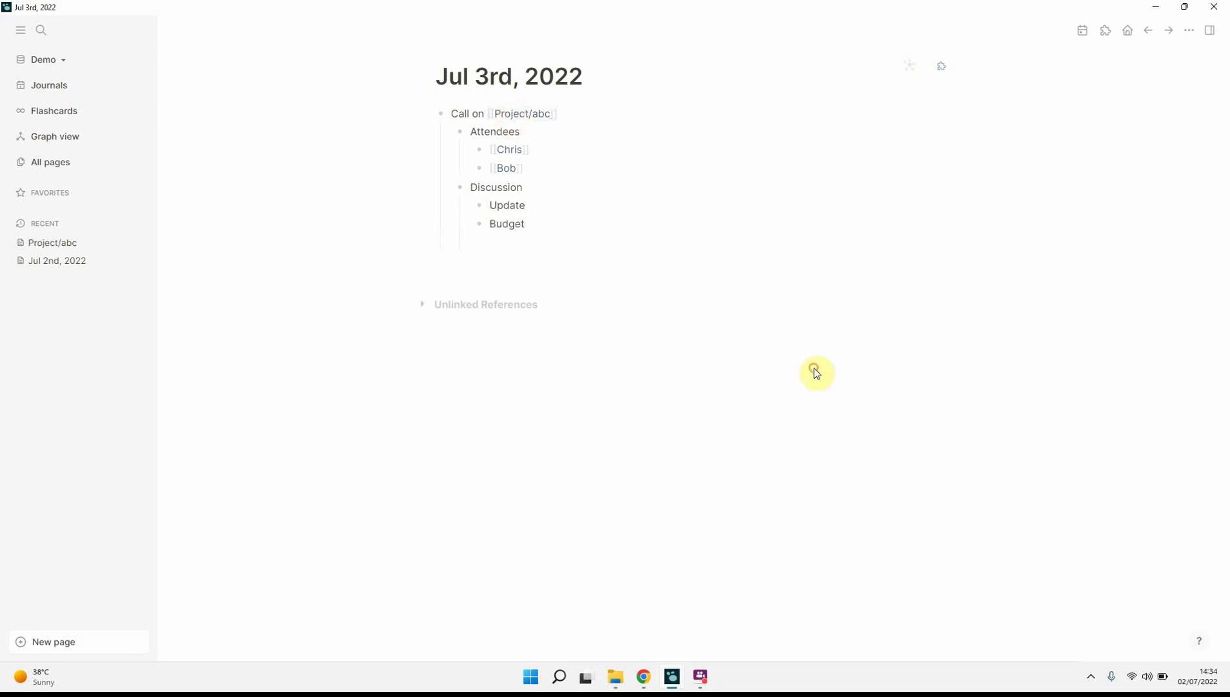
{"action": "left_click", "coordinate": [537, 115]}
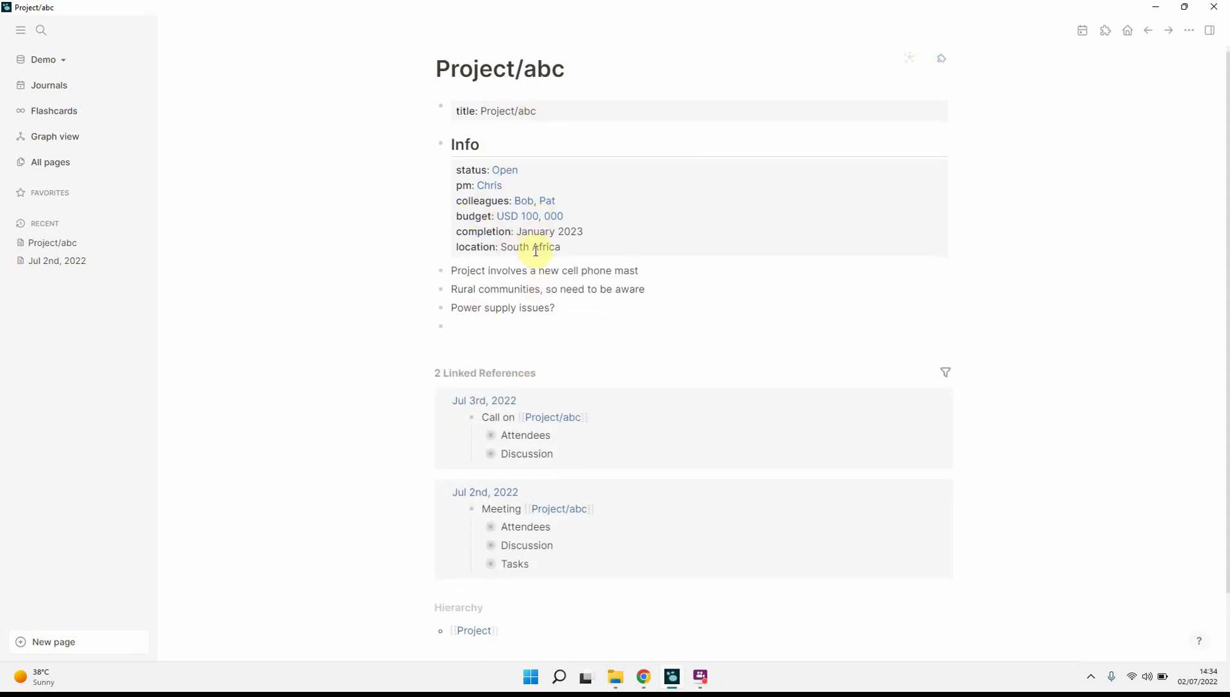
{"action": "scroll", "coordinate": [330, 269], "scroll_direction": "down", "scroll_amount": 2}
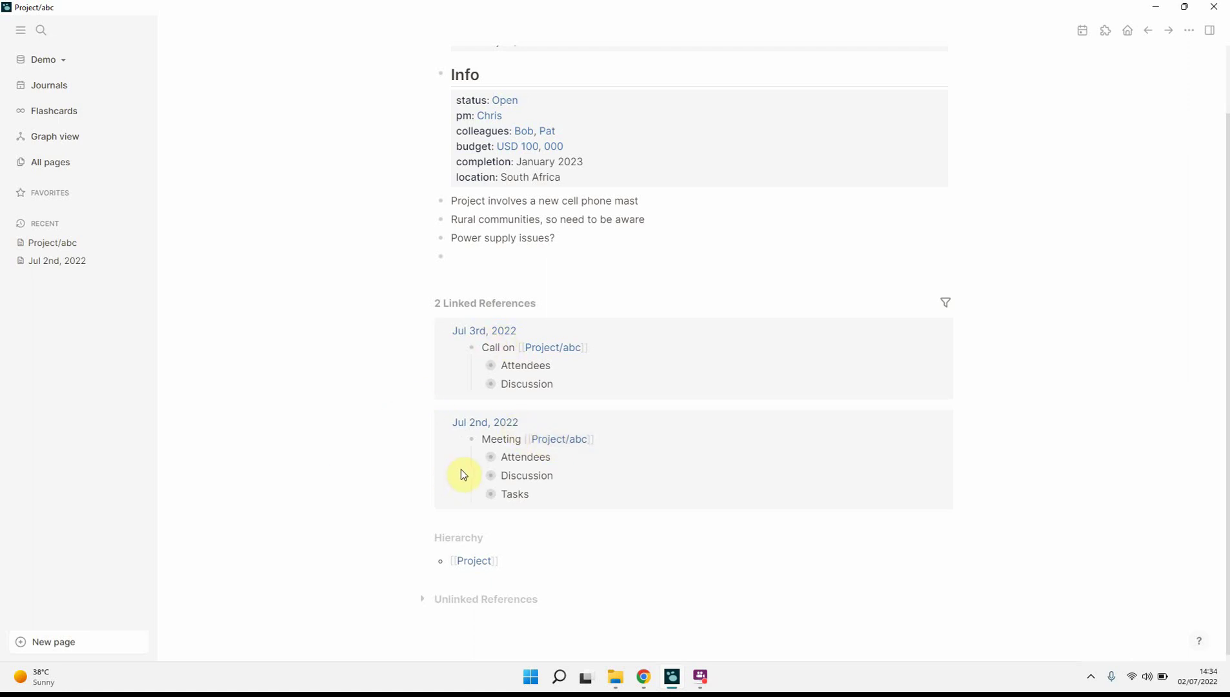
Step: Peek at the Jul 2nd meeting's Attendees and Discussion, then leave its Tasks list expanded
{"action": "left_click", "coordinate": [480, 458]}
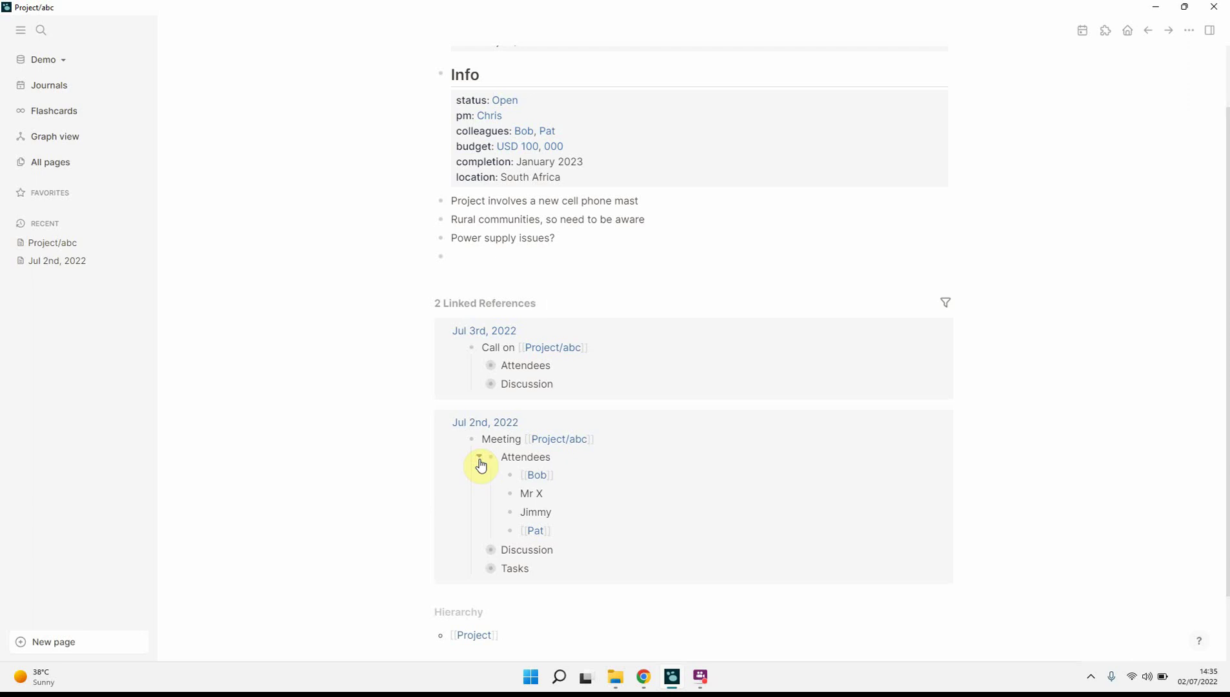
{"action": "left_click", "coordinate": [480, 458]}
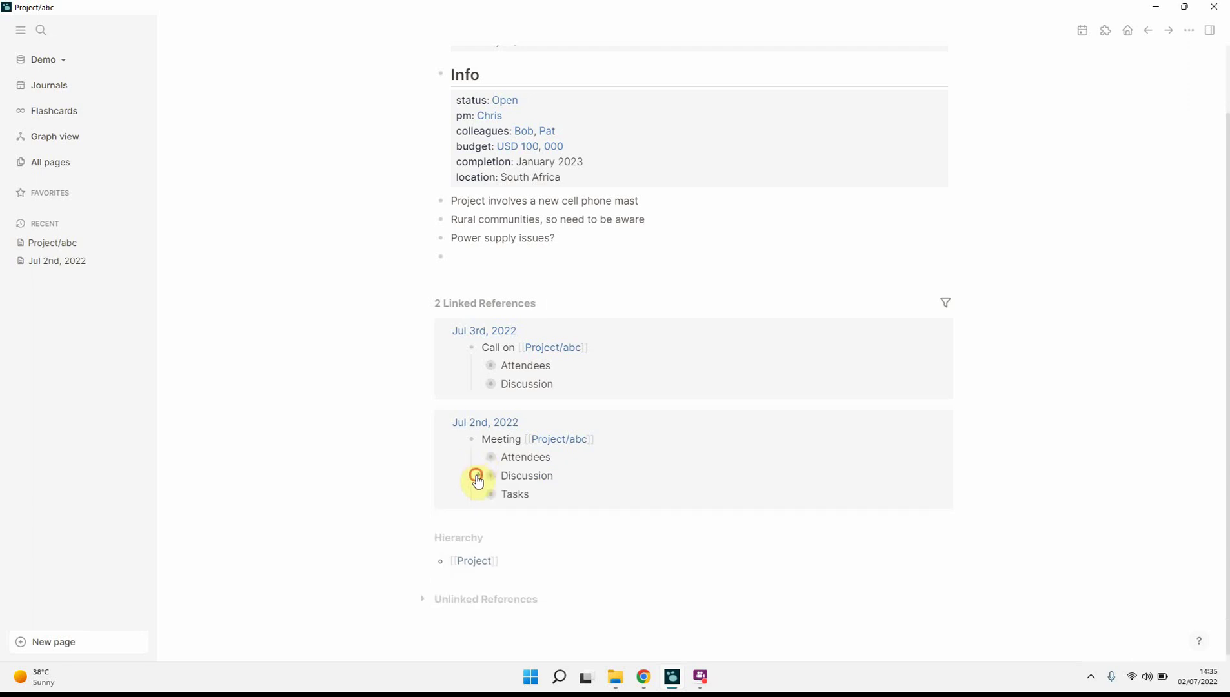
{"action": "left_click", "coordinate": [478, 477]}
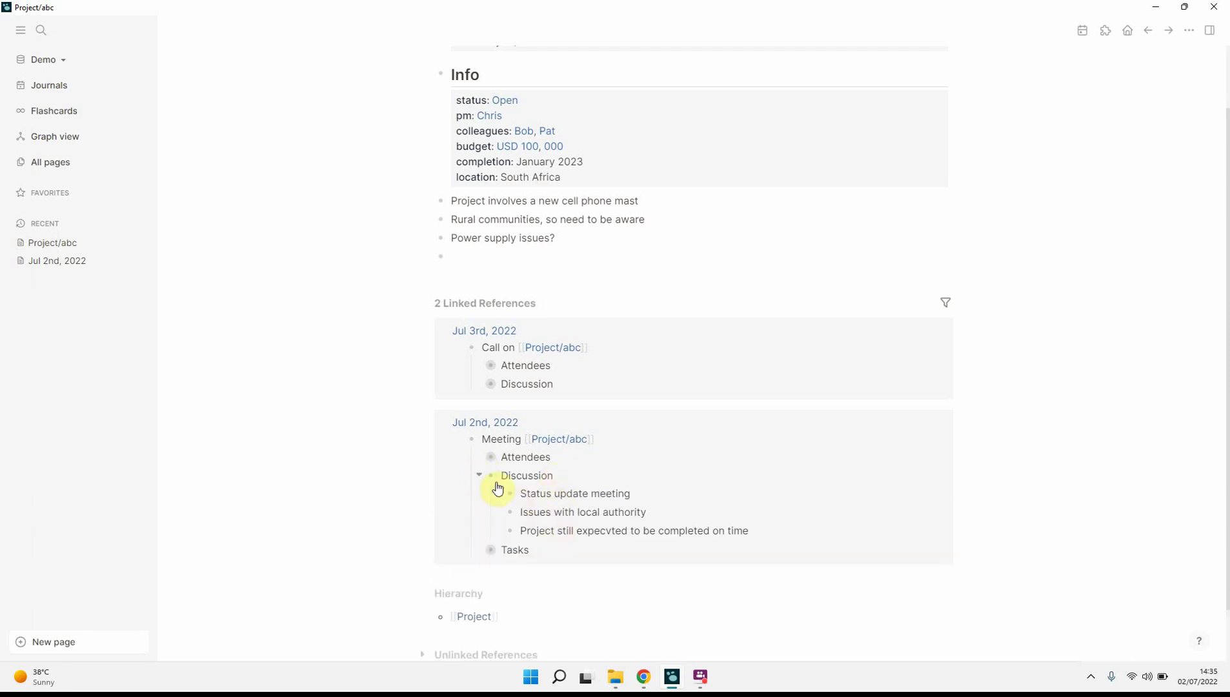
{"action": "left_click", "coordinate": [479, 477]}
{"action": "left_click", "coordinate": [480, 494]}
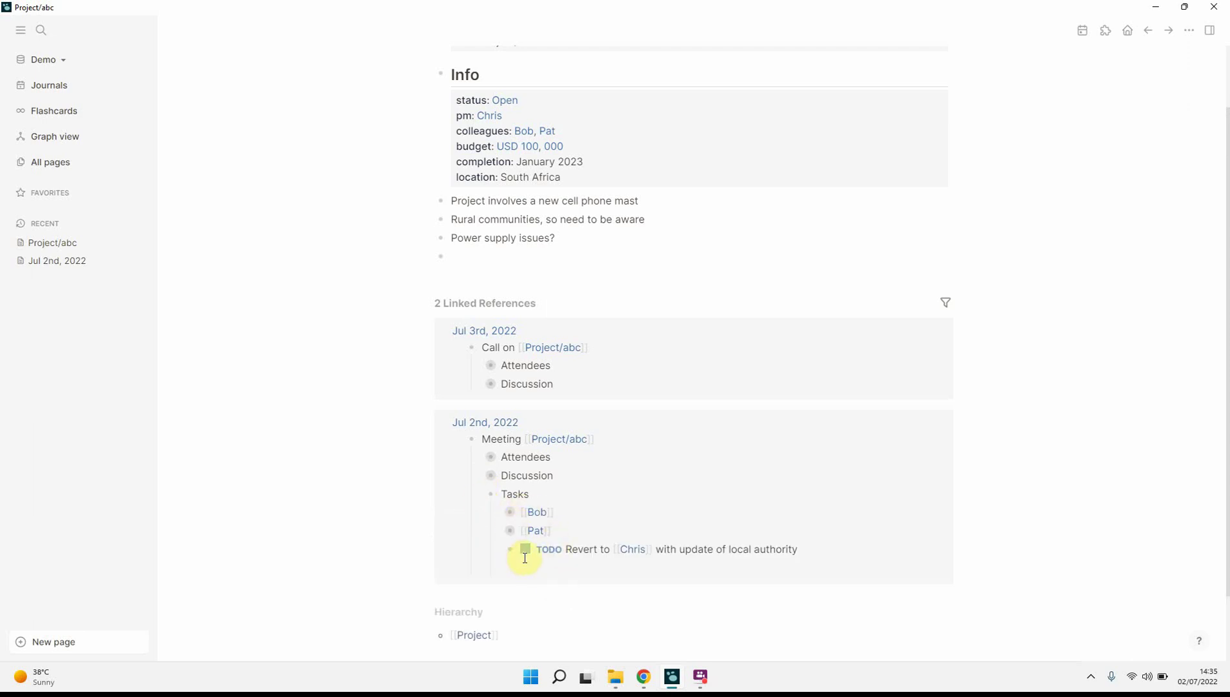
Step: Mark Pat's Update milestones TODO from the Jul 2nd meeting as done
{"action": "left_click", "coordinate": [495, 532]}
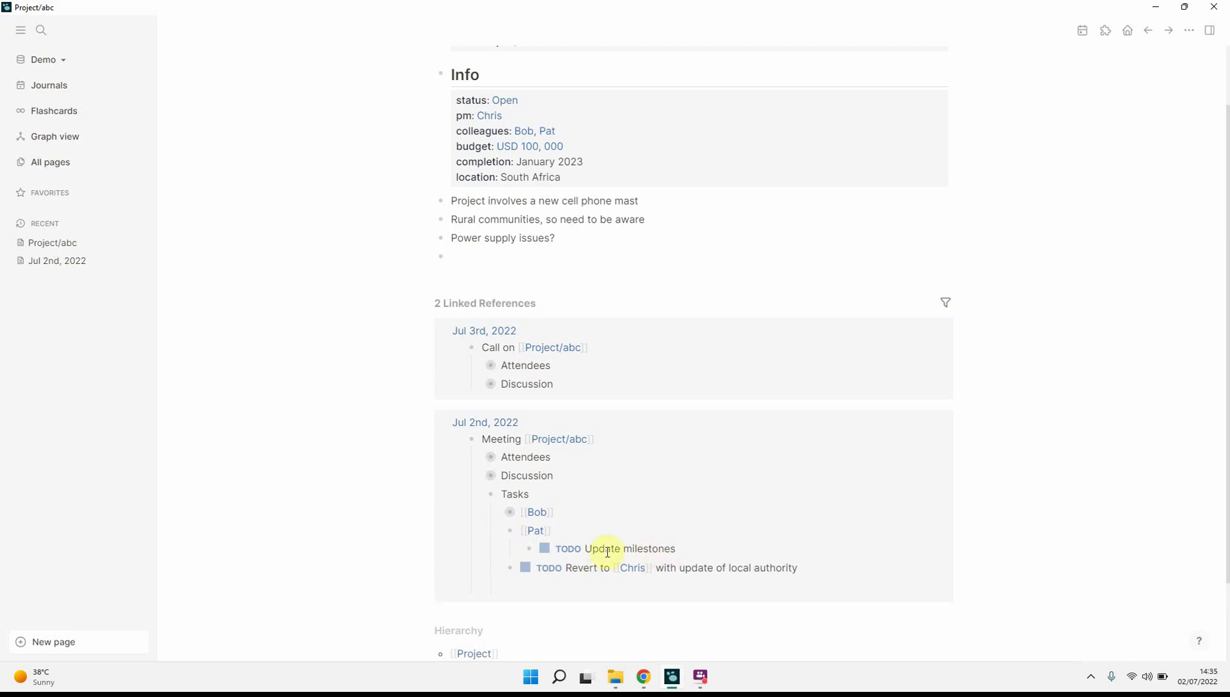
{"action": "left_click", "coordinate": [544, 549]}
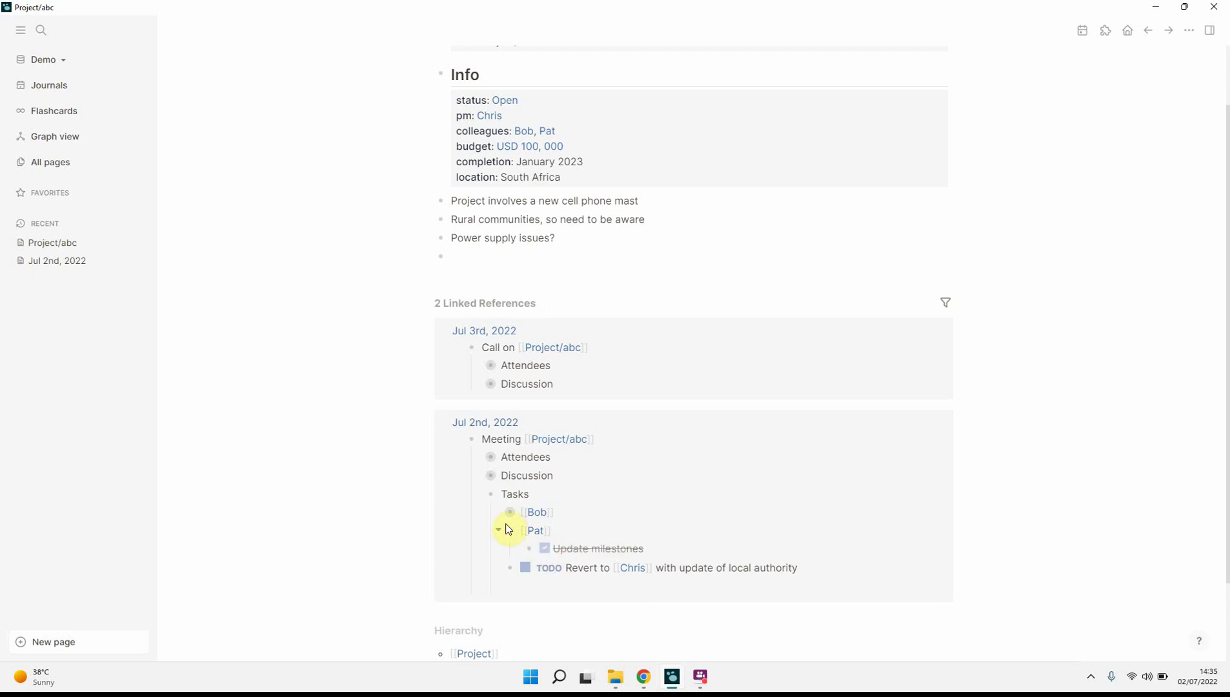
{"action": "left_click", "coordinate": [496, 531]}
Step: Peek at Bob's tasks and the Jul 3rd Discussion notes, leaving both collapsed
{"action": "left_click", "coordinate": [498, 512]}
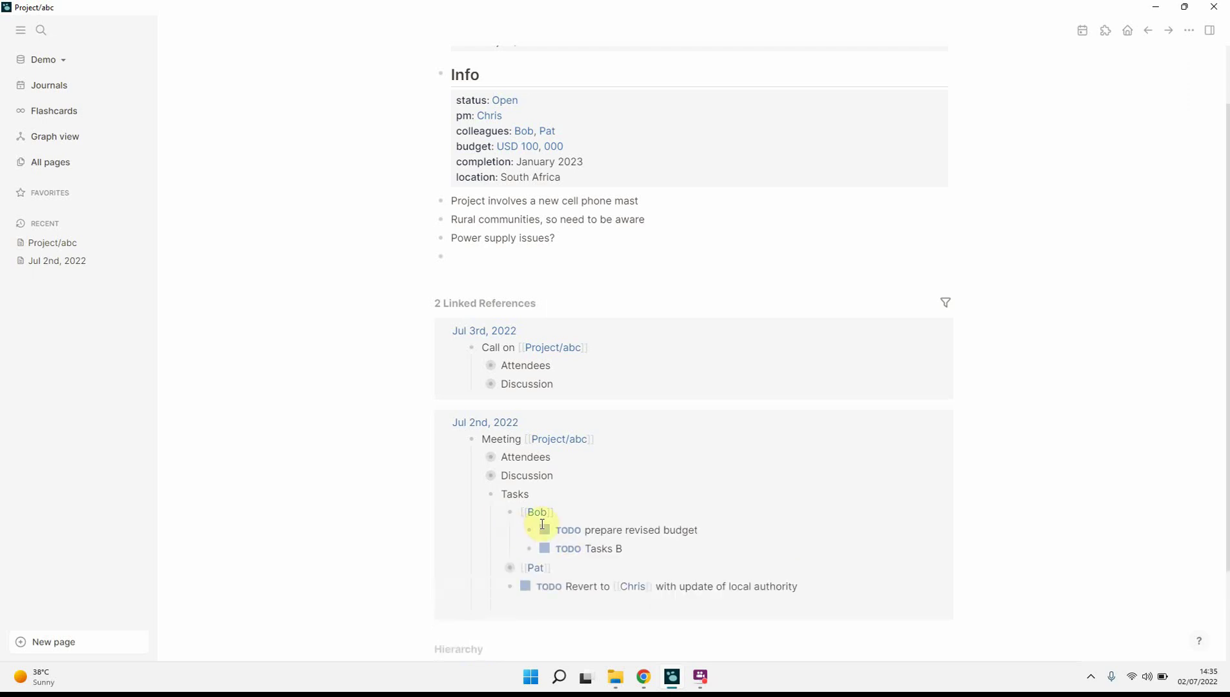
{"action": "left_click", "coordinate": [502, 515]}
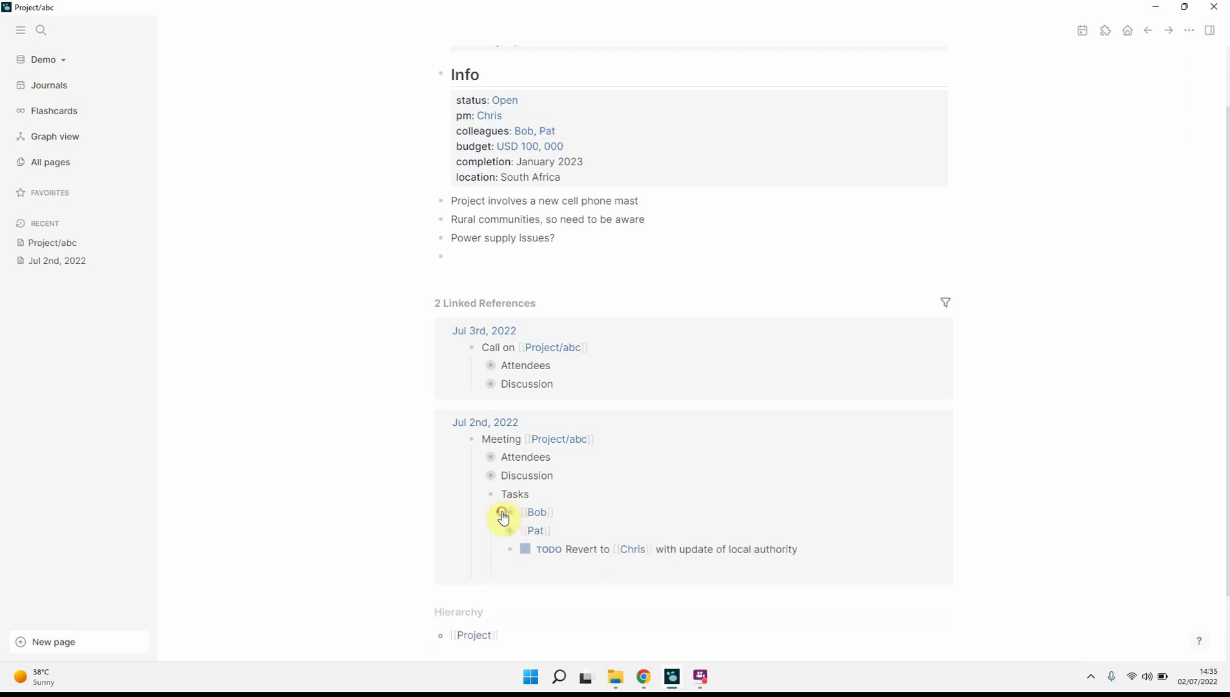
{"action": "left_click", "coordinate": [478, 383]}
{"action": "left_click", "coordinate": [479, 384]}
Step: Collapse the Jul 2nd Tasks and open the Jul 4th, 2022 journal from the date picker
{"action": "left_click", "coordinate": [479, 493]}
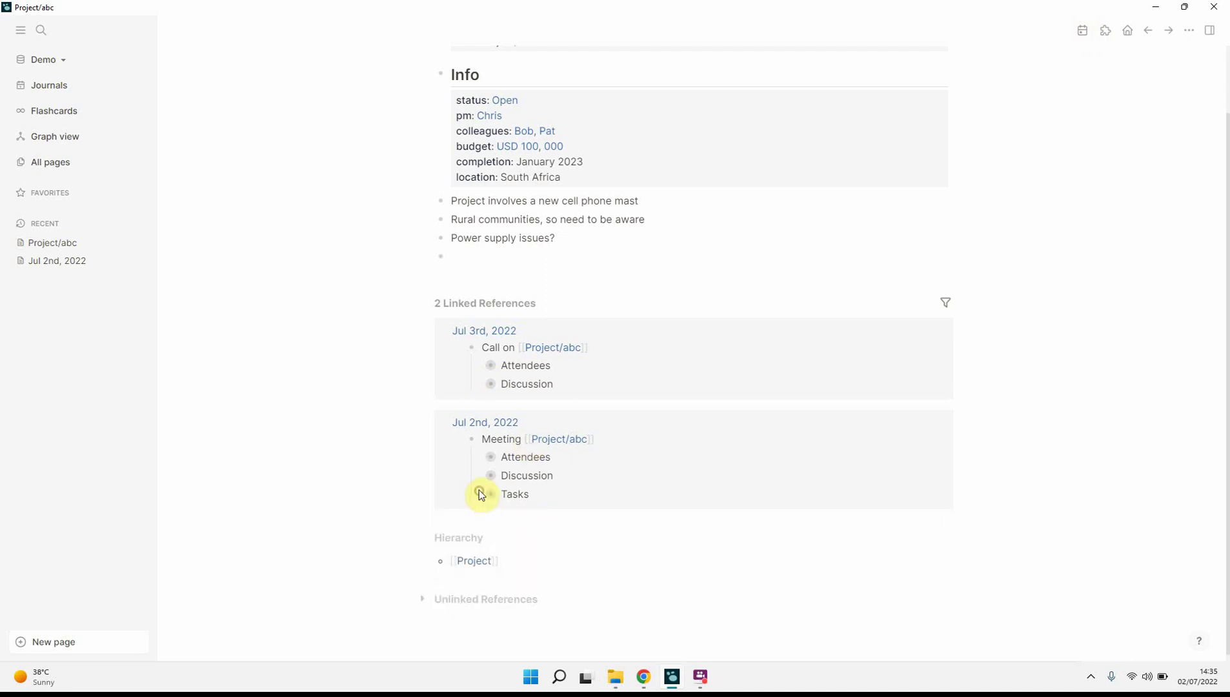
{"action": "left_click", "coordinate": [1082, 30]}
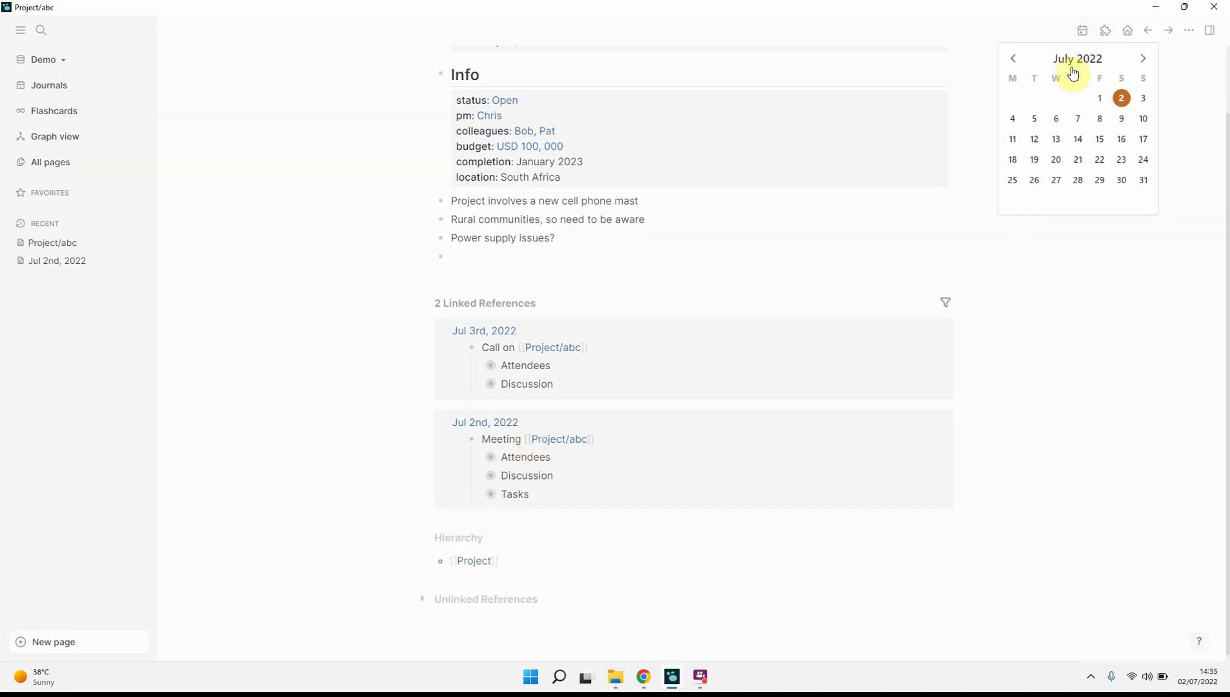
{"action": "left_click", "coordinate": [1010, 118]}
Step: Note a call on [[Project/abc]] with Mr X and [[Bob]] nested beneath it
{"action": "left_click", "coordinate": [574, 111]}
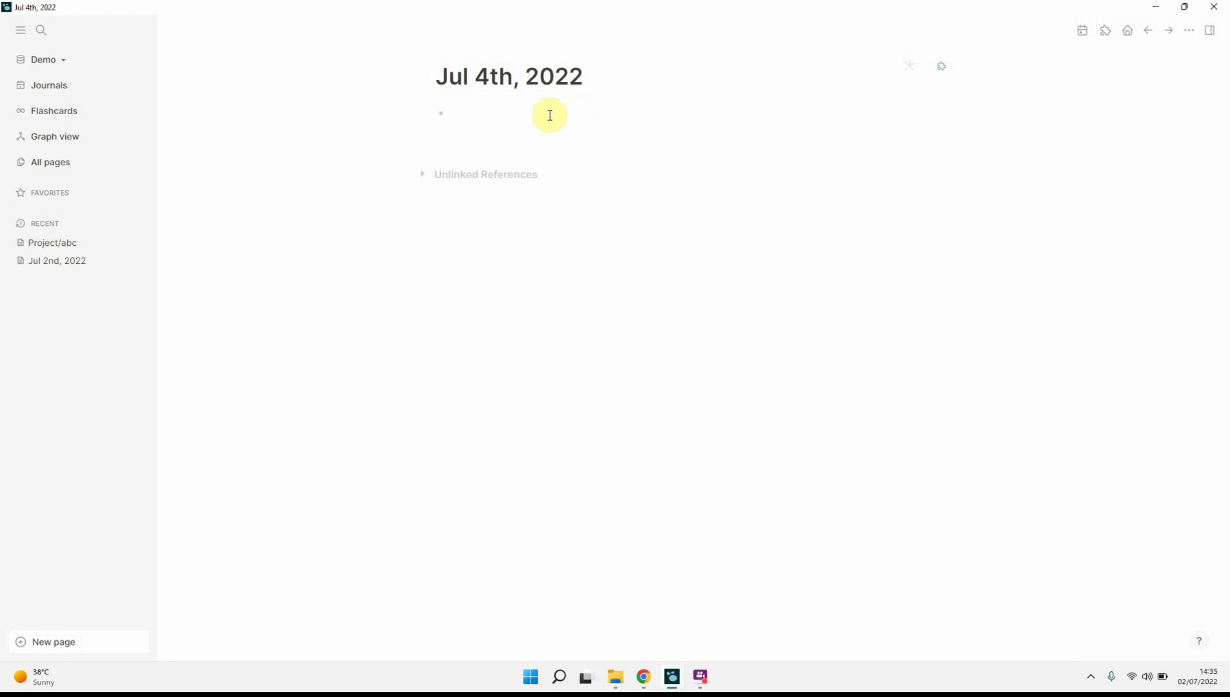
{"action": "type", "text": "Call on ["}
{"action": "type", "text": "[Pro"}
{"action": "key", "text": "Down"}
{"action": "key", "text": "Return"}
{"action": "key", "text": "Return"}
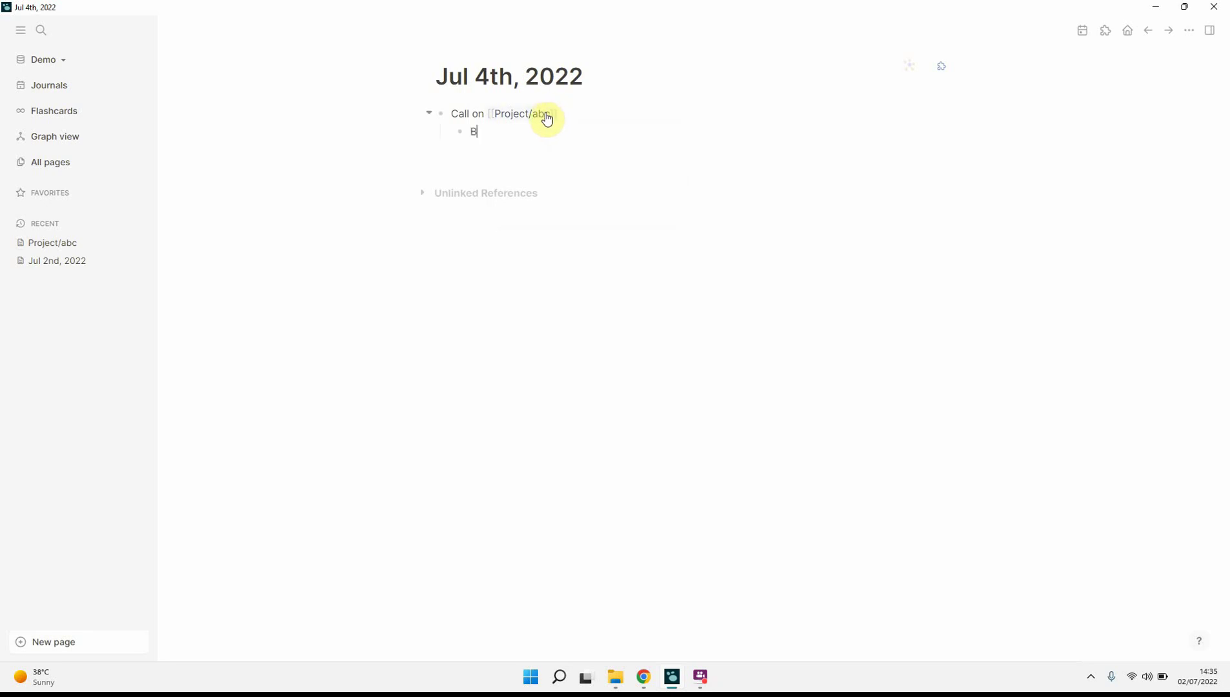
{"action": "type", "text": "M"}
{"action": "type", "text": "r X"}
{"action": "key", "text": "Return"}
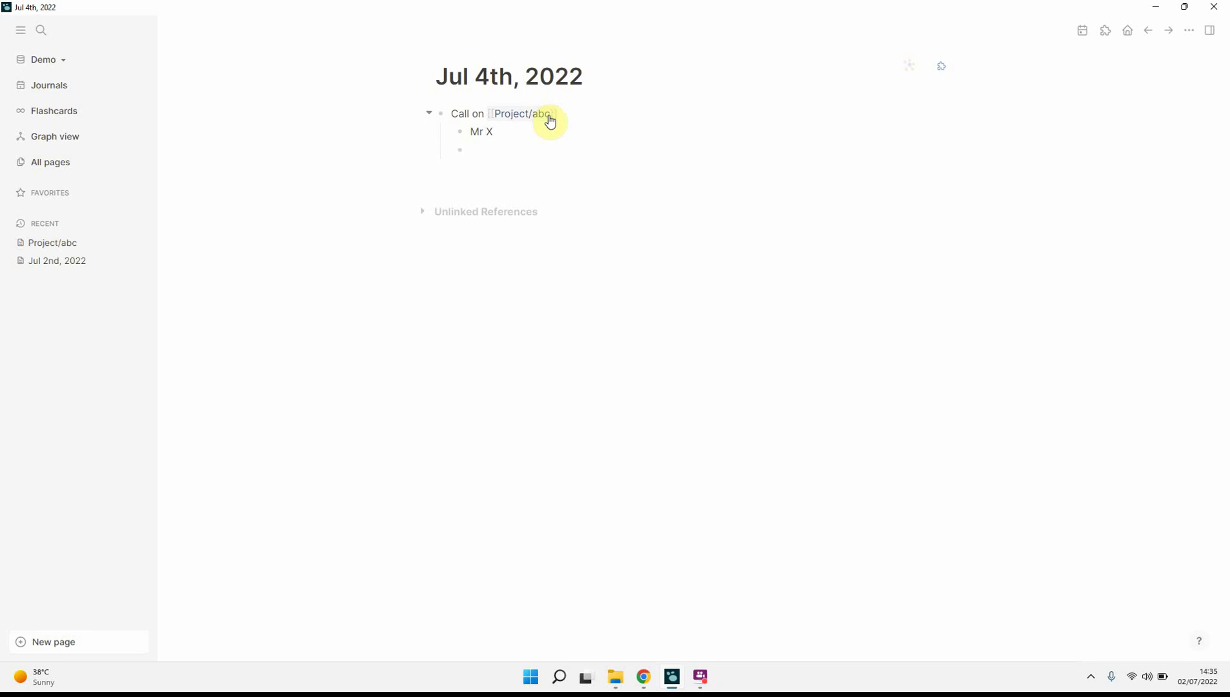
{"action": "type", "text": "[[Bob"}
{"action": "key", "text": "Return"}
Step: Add Pipeline issue and Caused problems bullets below Bob
{"action": "key", "text": "Return"}
{"action": "key", "text": "BackSpace"}
{"action": "key", "text": "Return"}
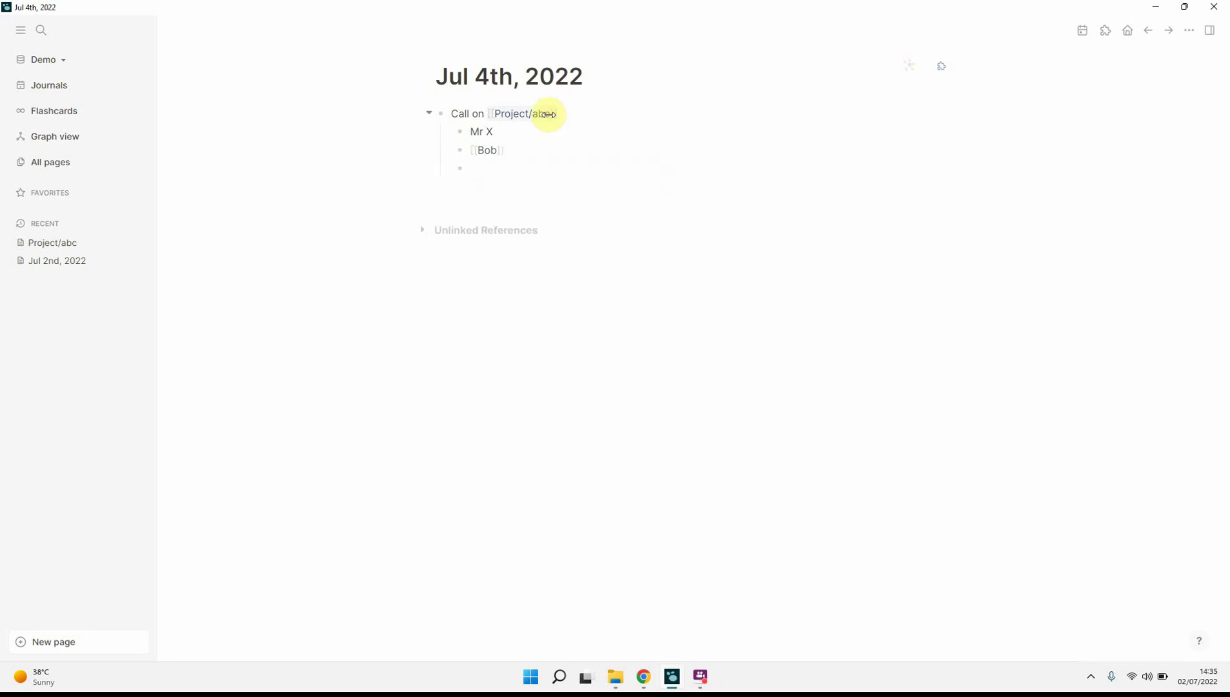
{"action": "type", "text": "Pipe"}
{"action": "type", "text": "line issue"}
{"action": "key", "text": "Return"}
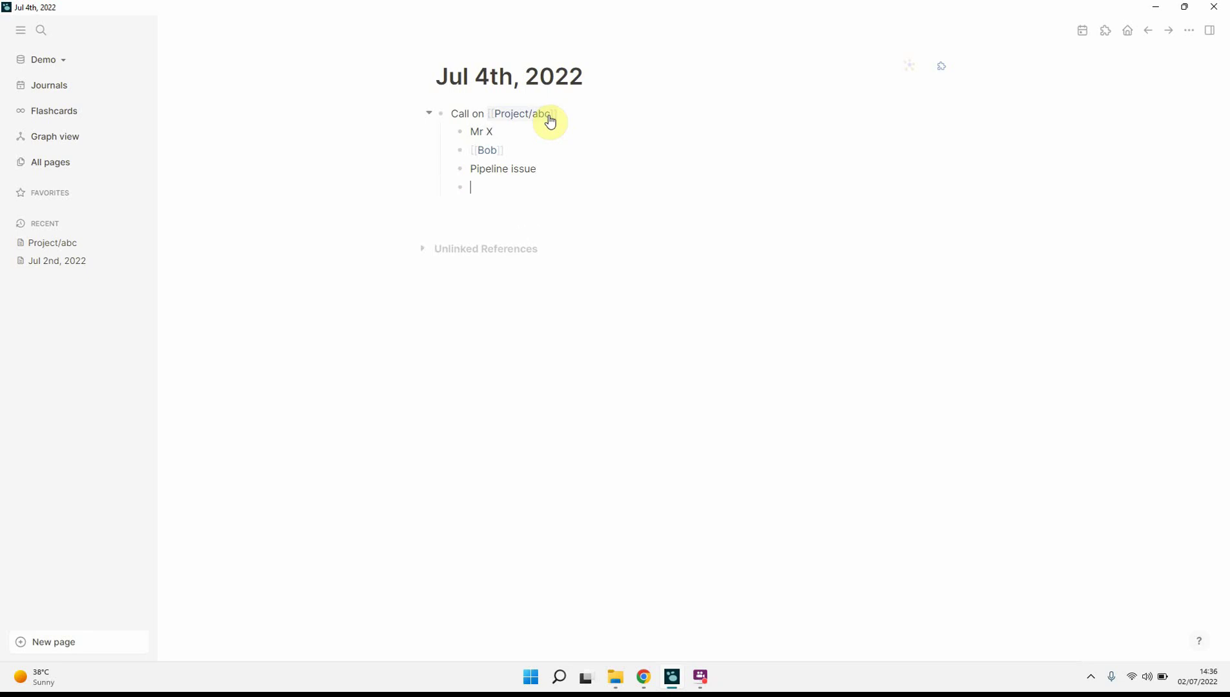
{"action": "type", "text": "C"}
{"action": "type", "text": "aused pr"}
{"action": "key", "text": "BackSpace"}
{"action": "key", "text": "BackSpace"}
{"action": "type", "text": "blems"}
Step: Open Project/abc and toggle its Jul 4th call notes and Jul 3rd attendees to review them
{"action": "left_click", "coordinate": [517, 116]}
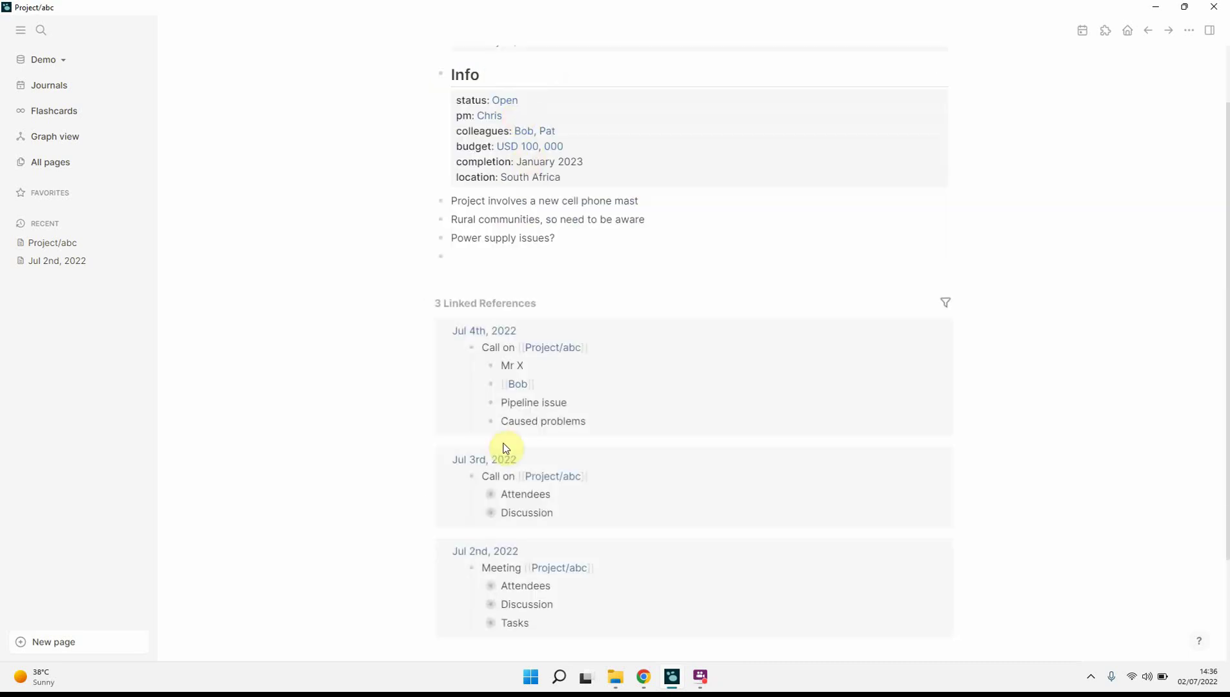
{"action": "scroll", "coordinate": [416, 542], "scroll_direction": "down", "scroll_amount": 1}
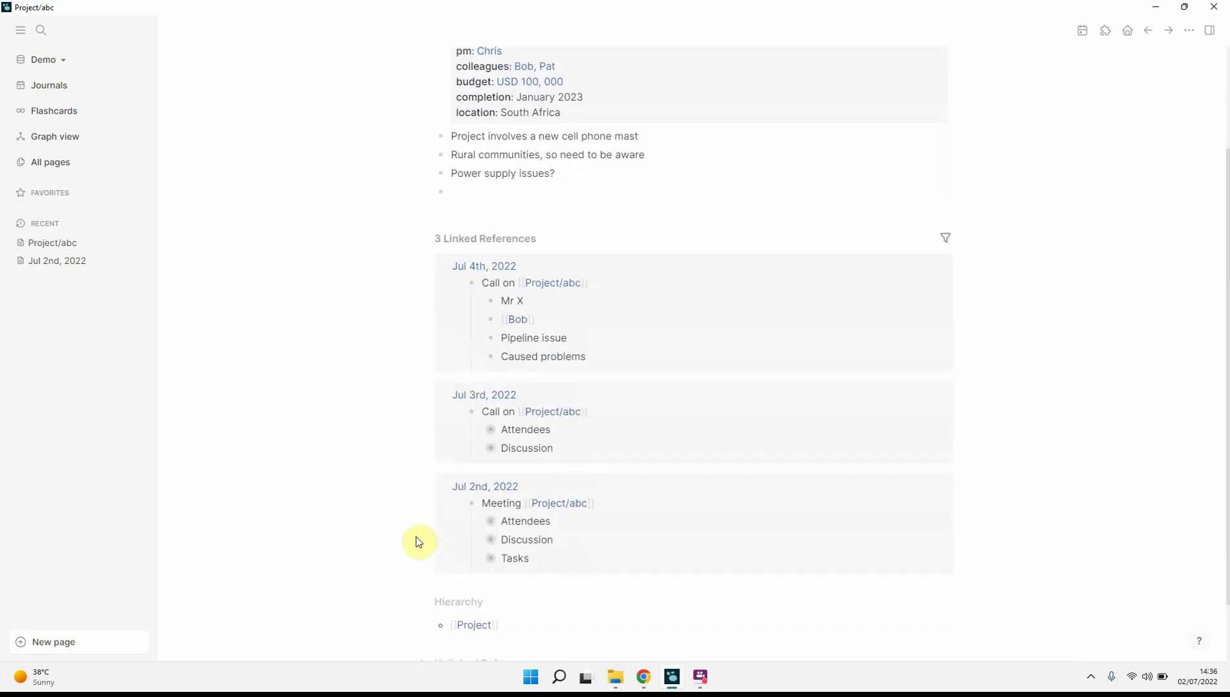
{"action": "left_click", "coordinate": [460, 280]}
{"action": "left_click", "coordinate": [460, 288]}
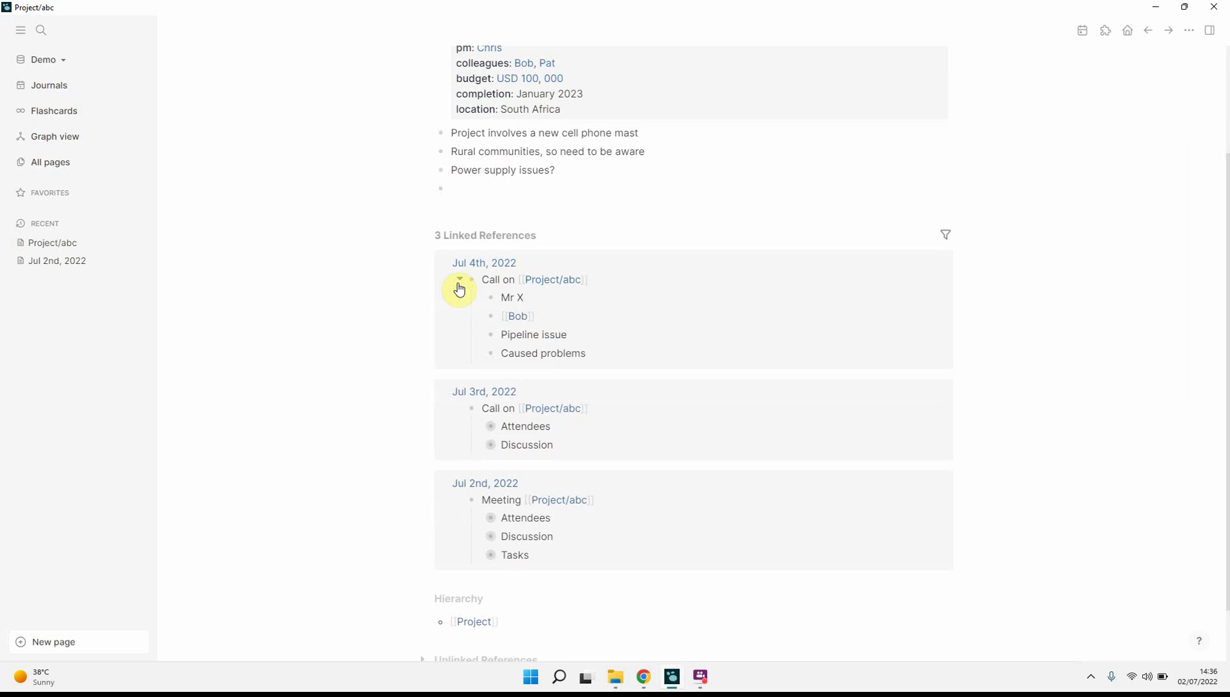
{"action": "left_click", "coordinate": [458, 286]}
{"action": "left_click", "coordinate": [487, 427]}
{"action": "scroll", "coordinate": [535, 317], "scroll_direction": "up", "scroll_amount": 2}
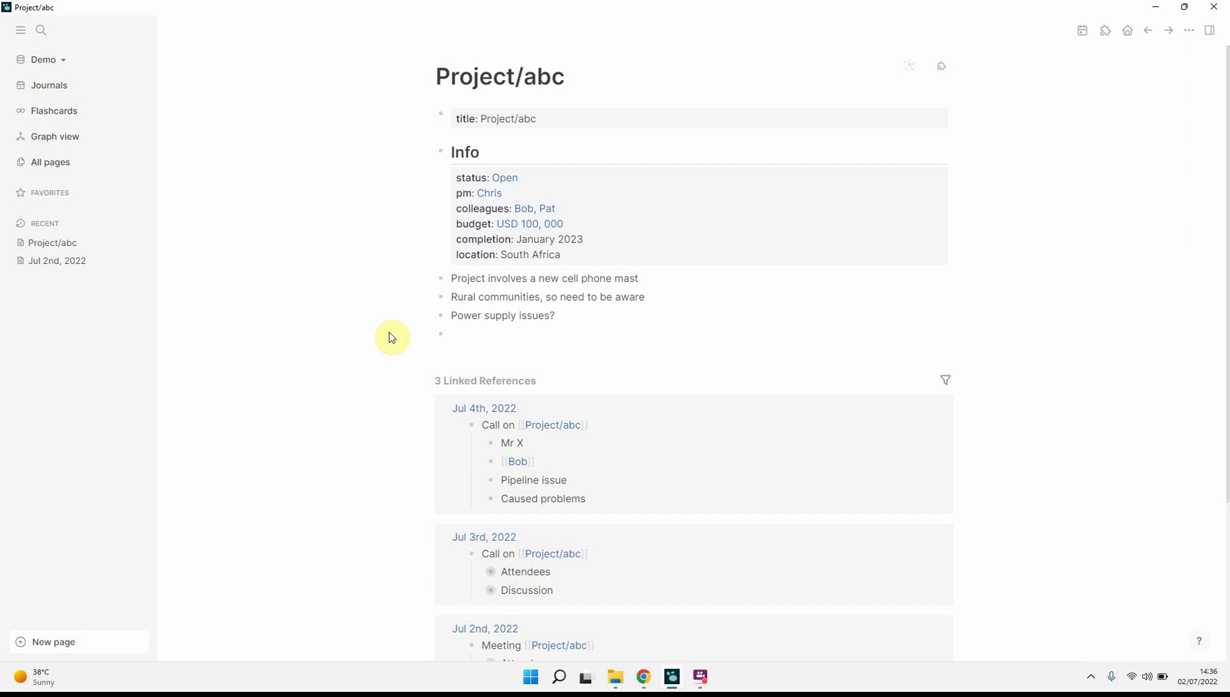
Step: Return to Journals and open the search field for creating a new page
{"action": "left_click", "coordinate": [72, 93]}
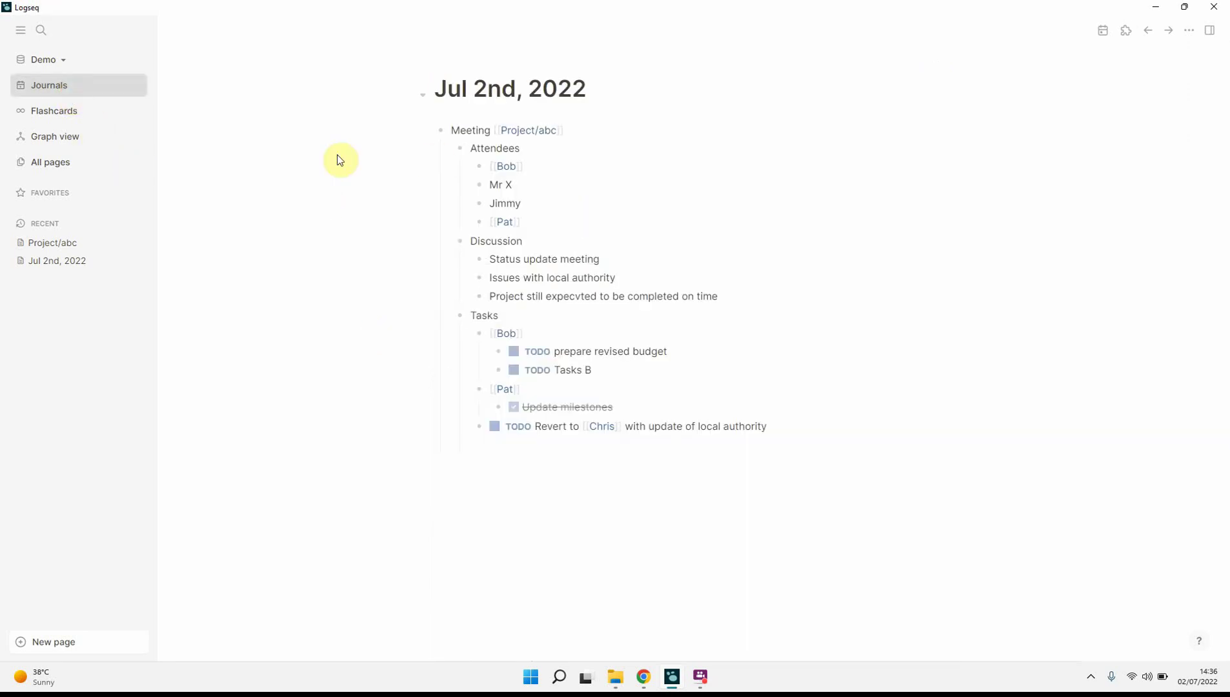
{"action": "left_click", "coordinate": [57, 642]}
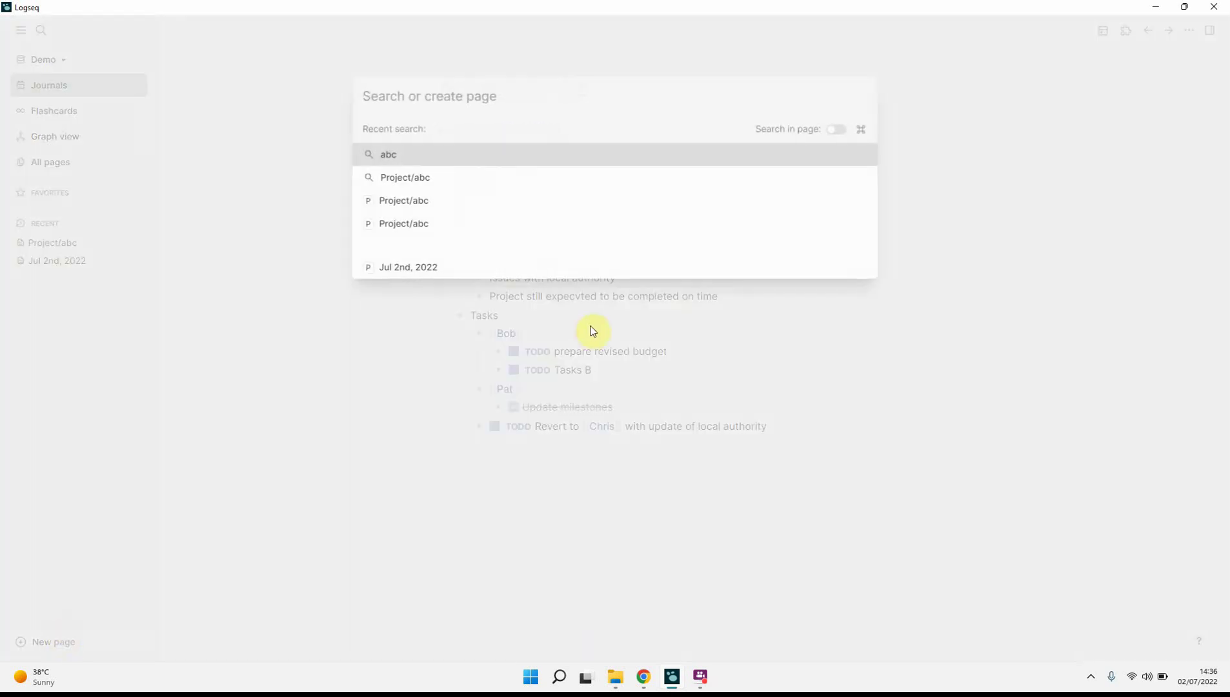
{"action": "type", "text": "Projec"}
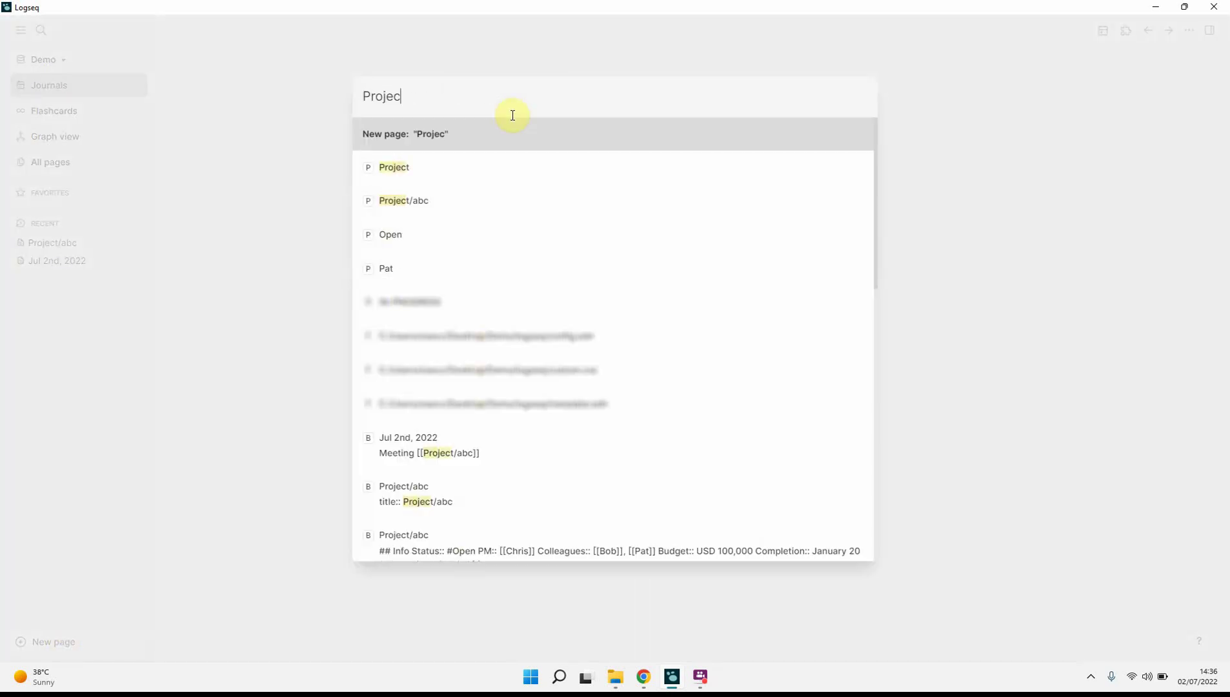
{"action": "type", "text": "t/de"}
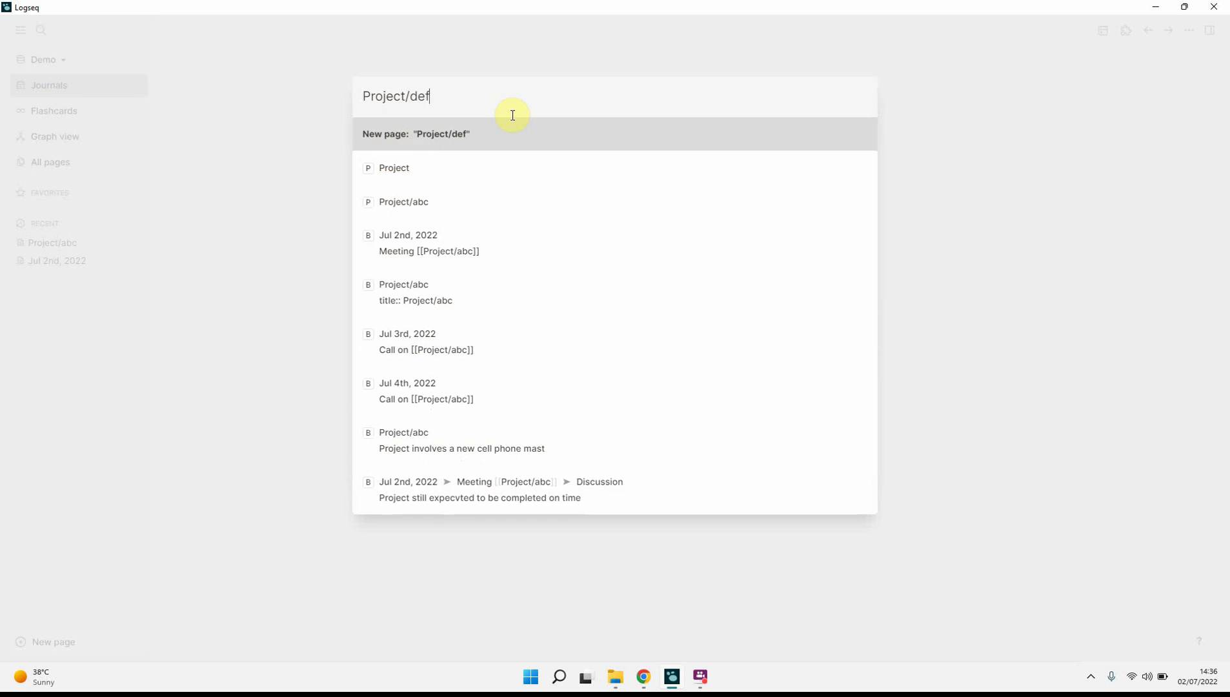
{"action": "type", "text": "f"}
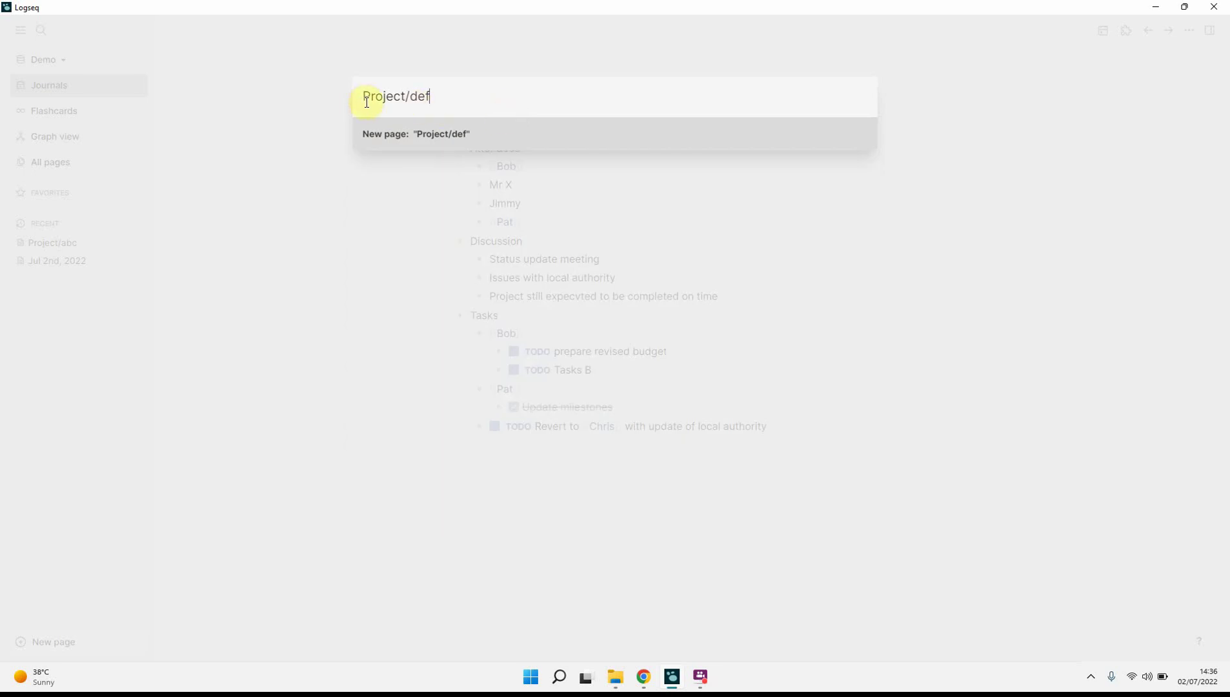
Step: Create Project/def with an Info block holding Status:: #Open, then view the parent Project page
{"action": "key", "text": "Return"}
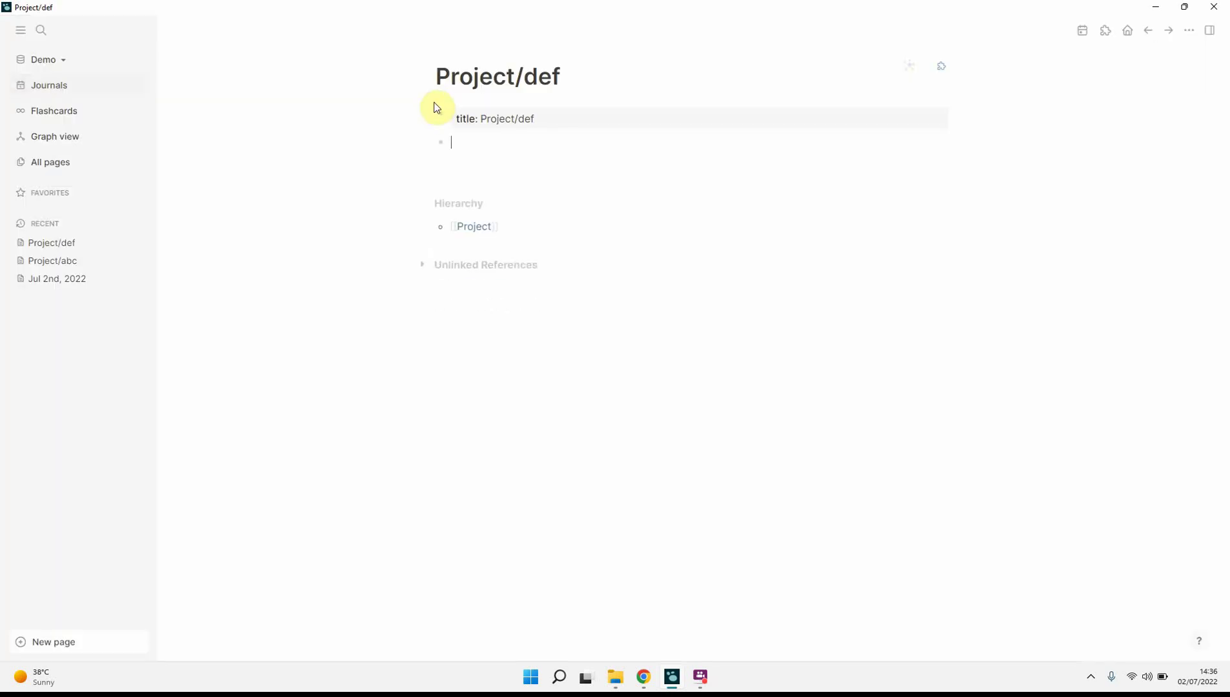
{"action": "type", "text": "Info"}
{"action": "key", "text": "shift+Return"}
{"action": "type", "text": "Pro"}
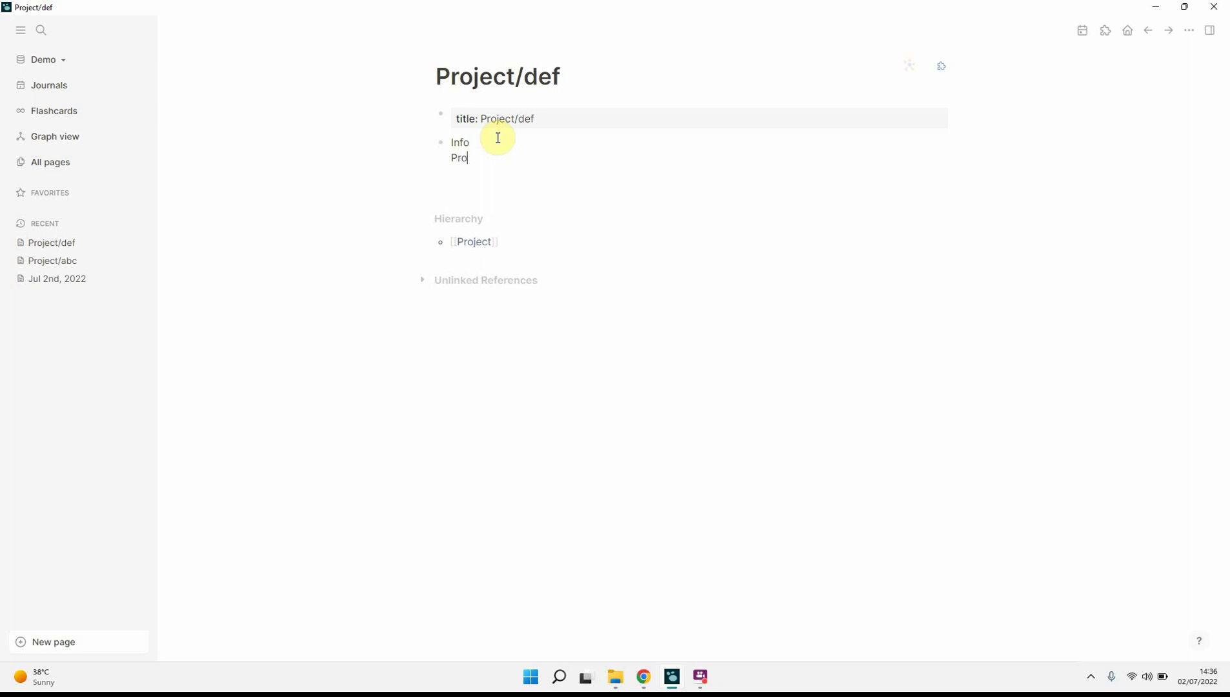
{"action": "key", "text": "BackSpace"}
{"action": "key", "text": "BackSpace"}
{"action": "key", "text": "BackSpace"}
{"action": "type", "text": "Status"}
{"action": "type", "text": " #Pn"}
{"action": "key", "text": "BackSpace"}
{"action": "type", "text": "en"}
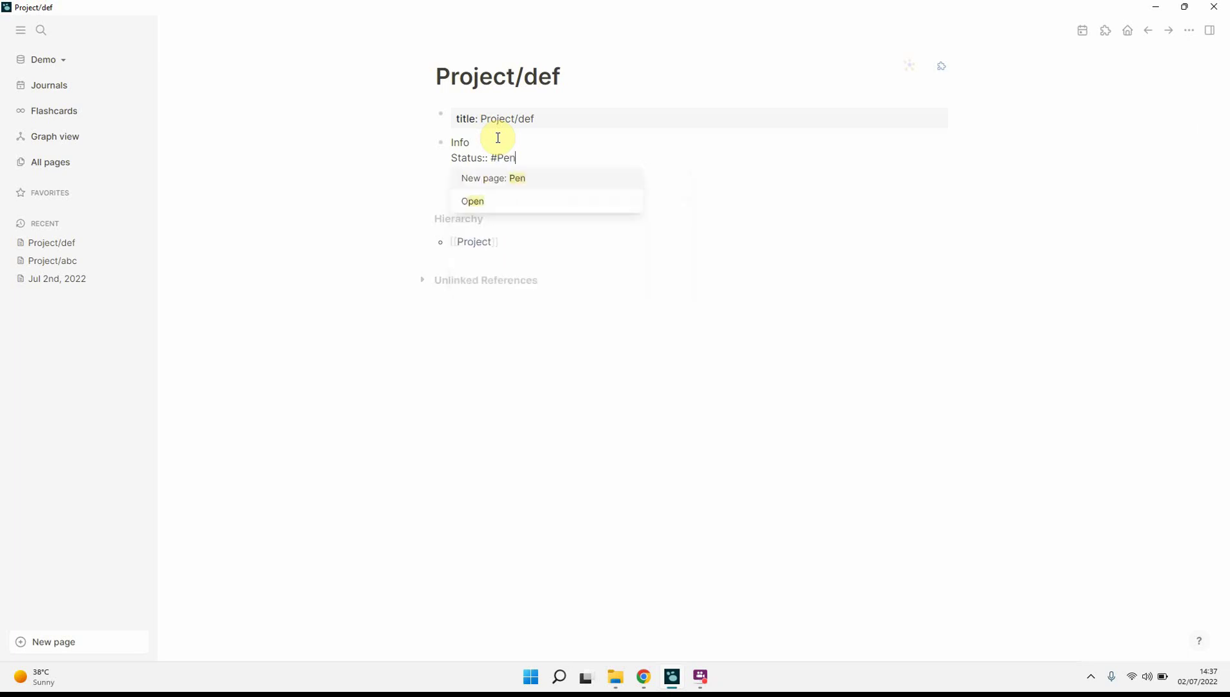
{"action": "key", "text": "BackSpace"}
{"action": "key", "text": "BackSpace"}
{"action": "key", "text": "BackSpace"}
{"action": "type", "text": "Ope"}
{"action": "key", "text": "Return"}
{"action": "key", "text": "Return"}
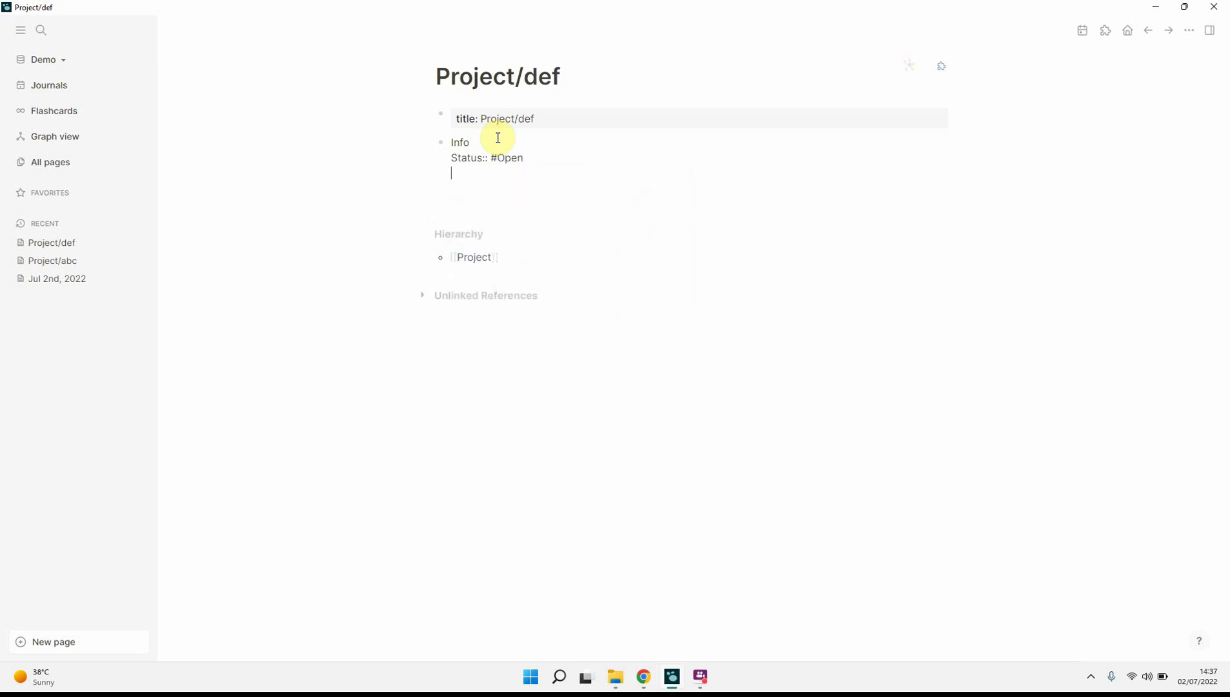
{"action": "key", "text": "Return"}
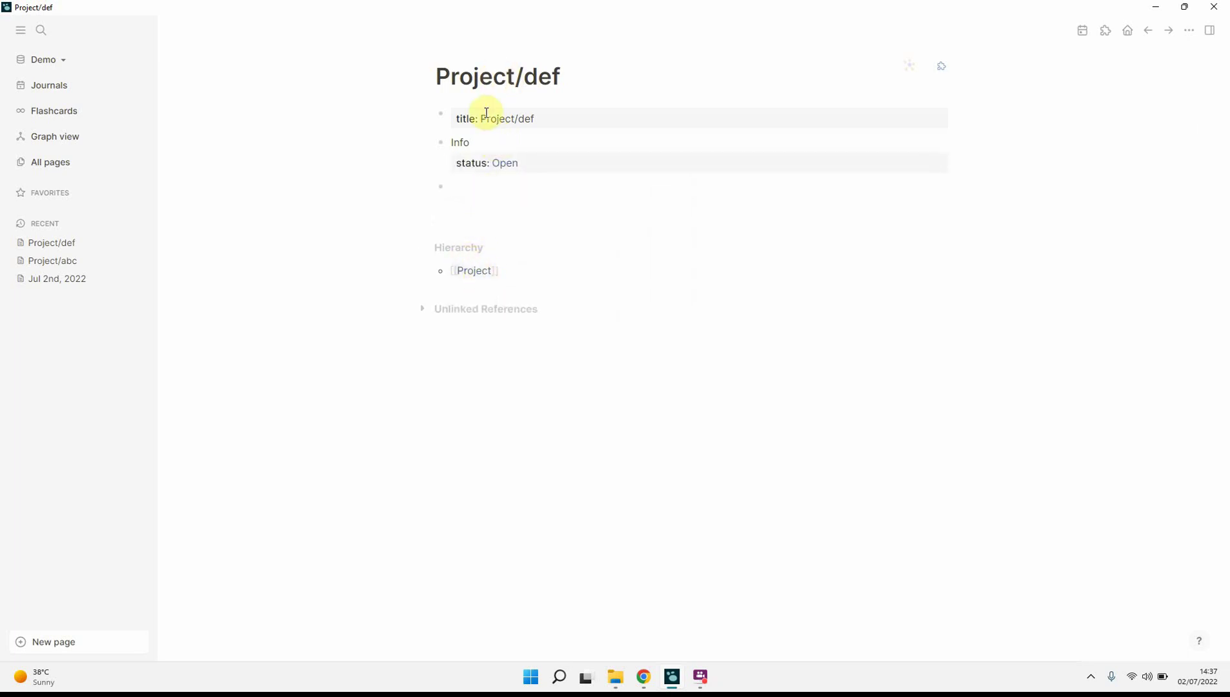
{"action": "left_click", "coordinate": [484, 275]}
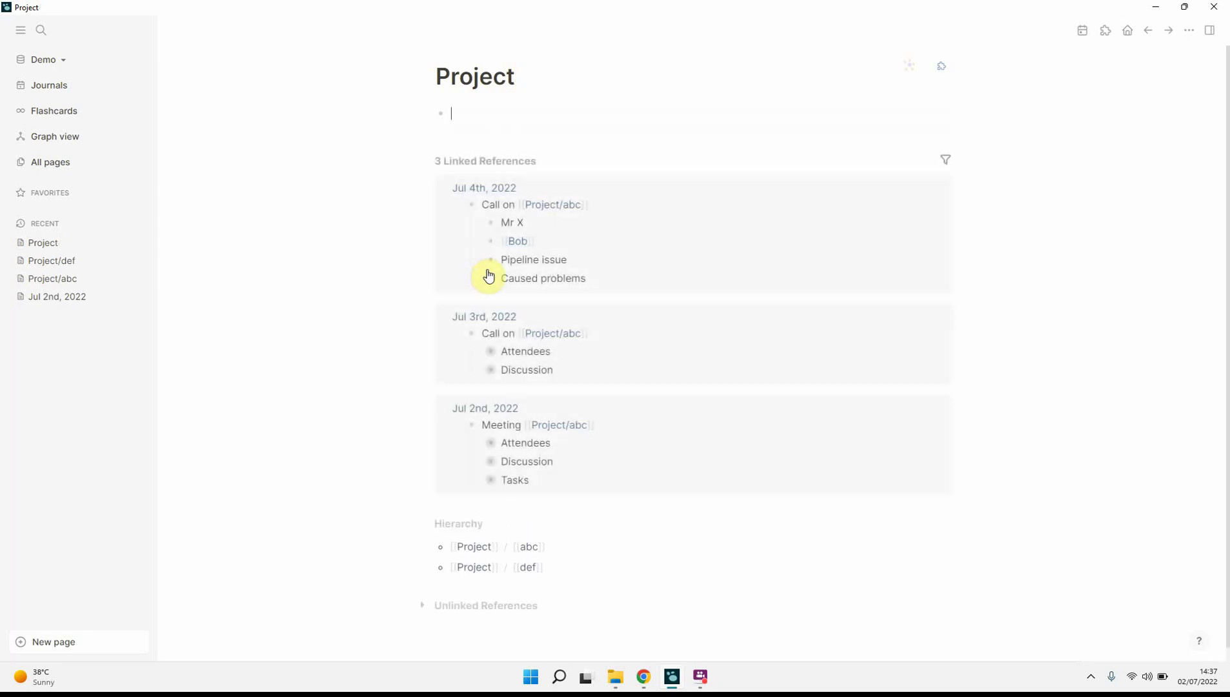
{"action": "scroll", "coordinate": [465, 538], "scroll_direction": "down", "scroll_amount": 1}
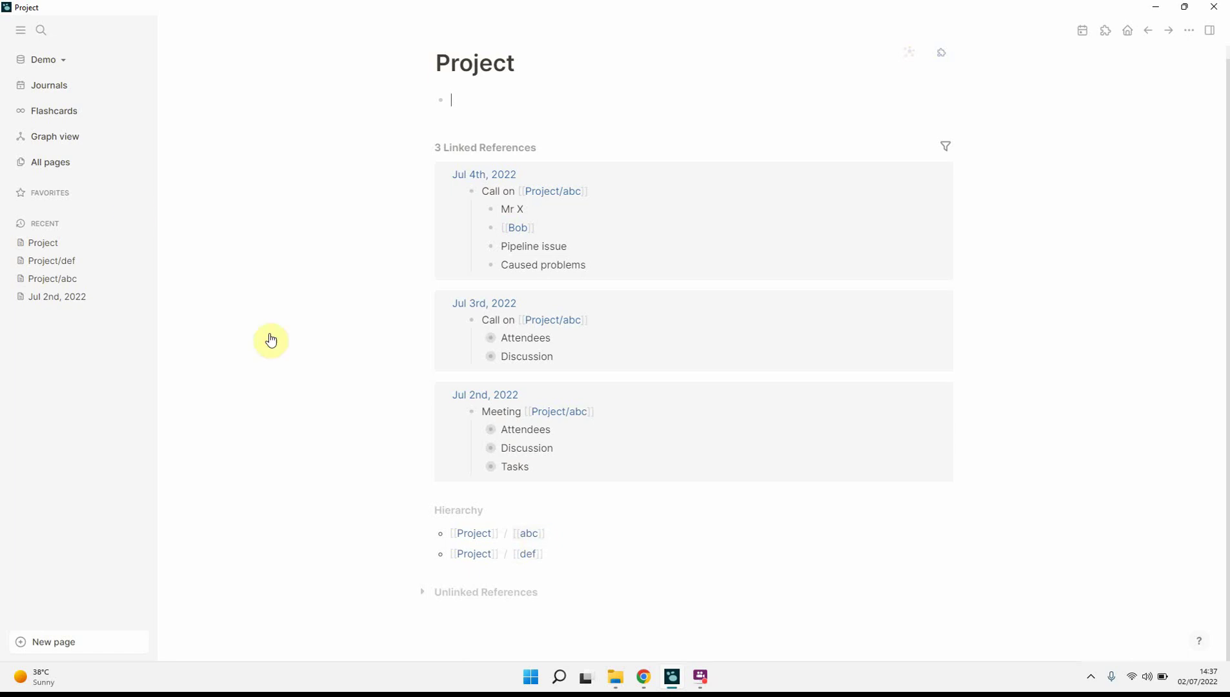
{"action": "left_click", "coordinate": [49, 96]}
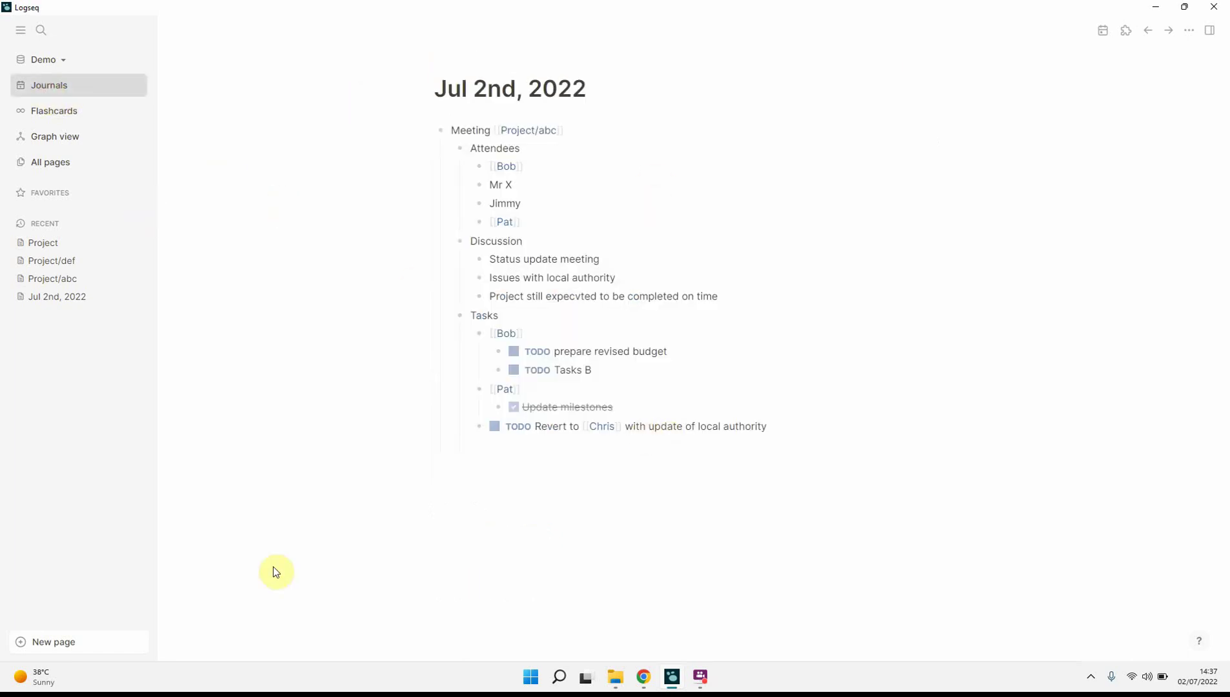
Step: Create the Project/abc/budget page from search and return to the parent Project page
{"action": "left_click", "coordinate": [46, 642]}
{"action": "type", "text": "Pro"}
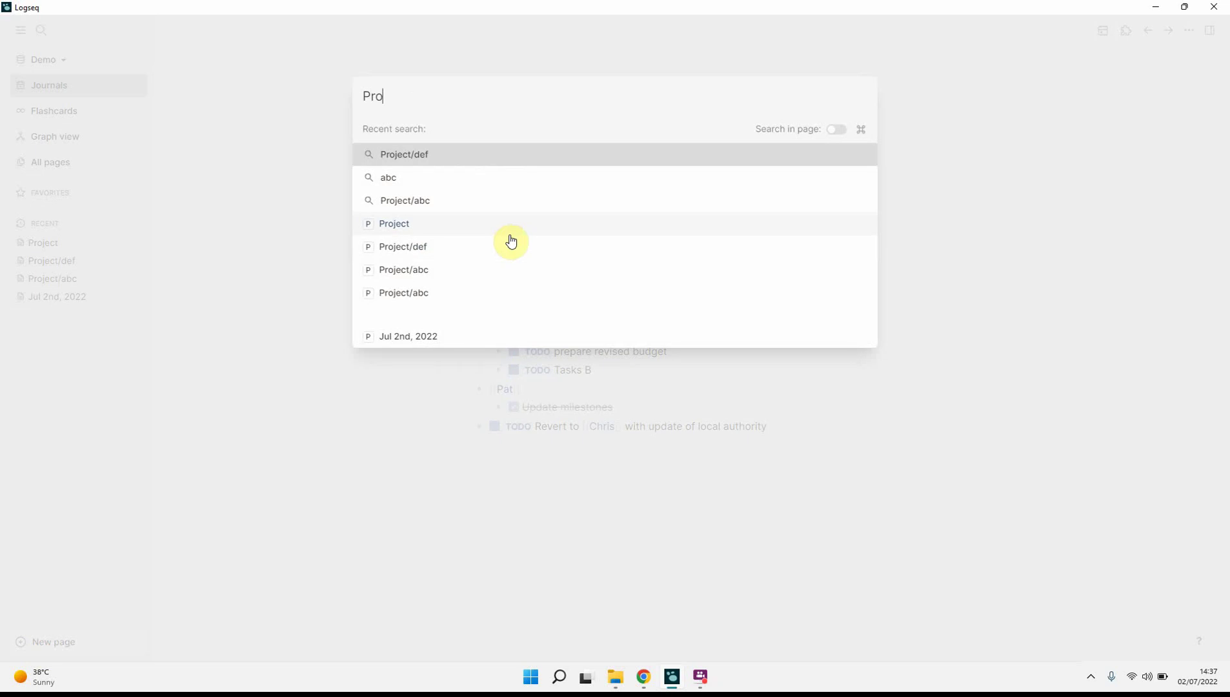
{"action": "type", "text": "ject/"}
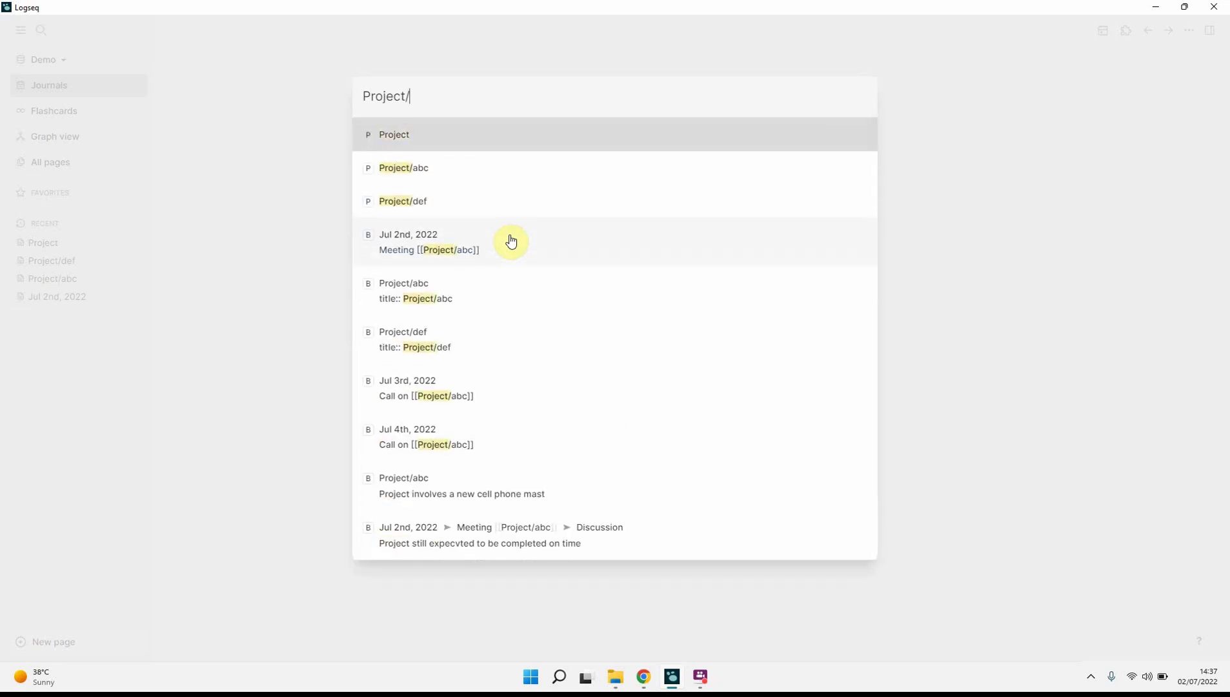
{"action": "type", "text": "abc/"}
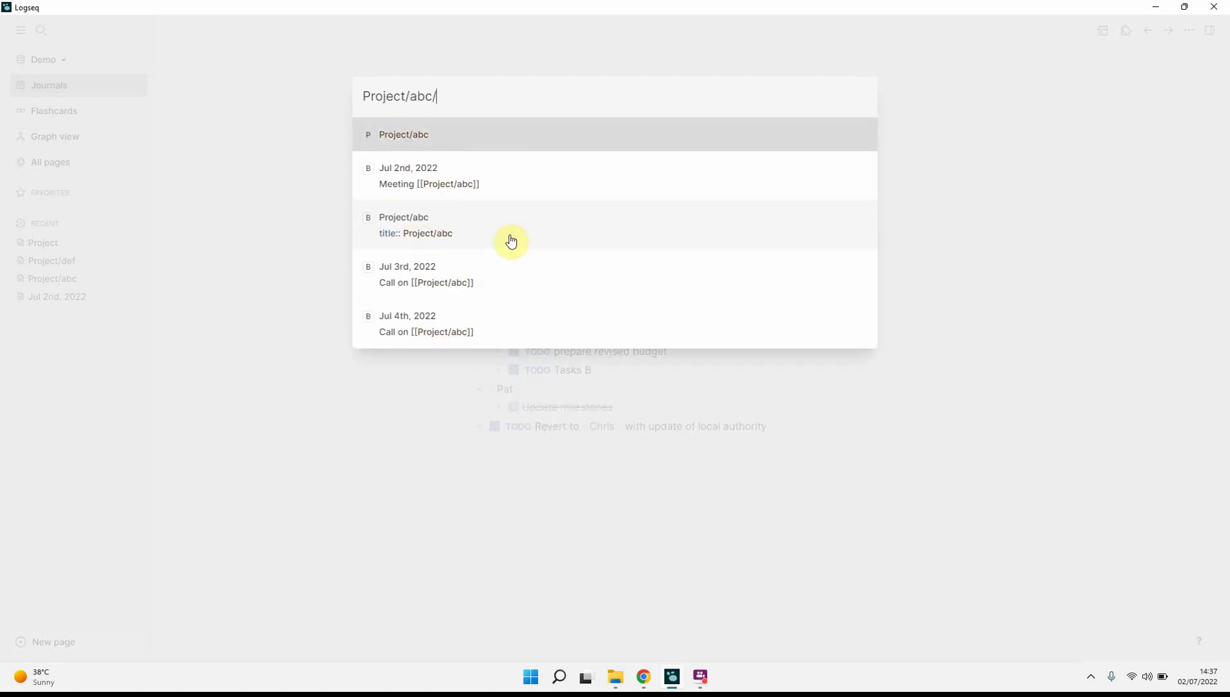
{"action": "type", "text": "budg"}
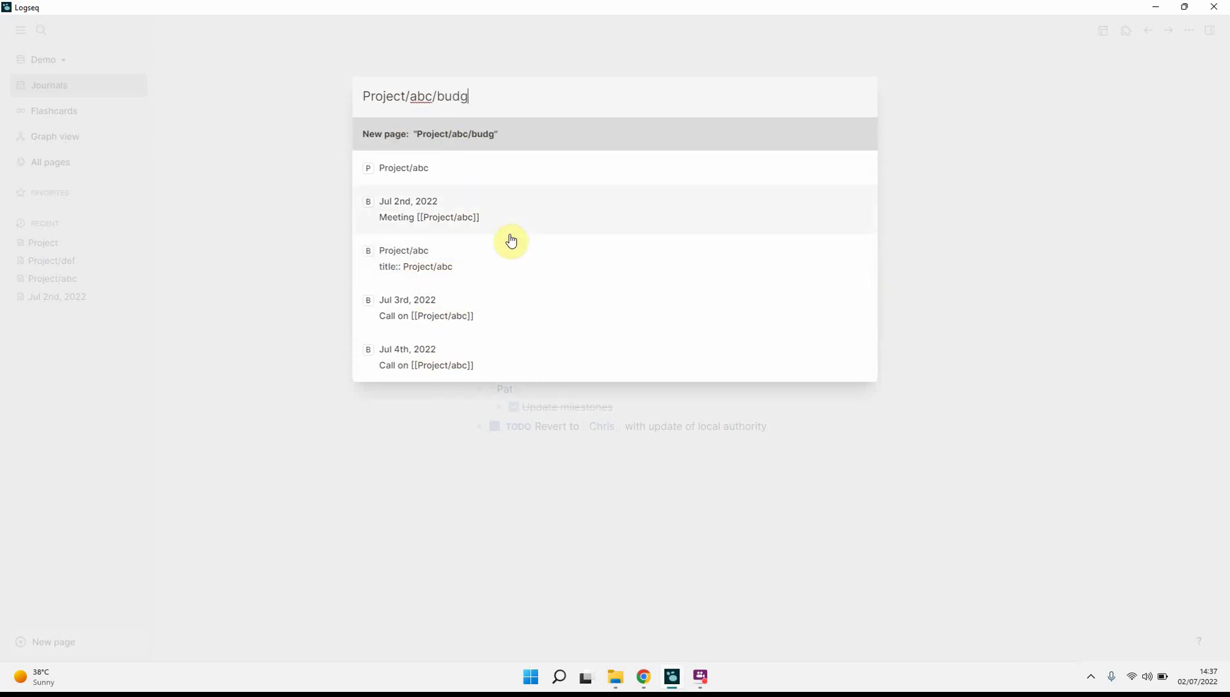
{"action": "type", "text": "et"}
{"action": "key", "text": "Return"}
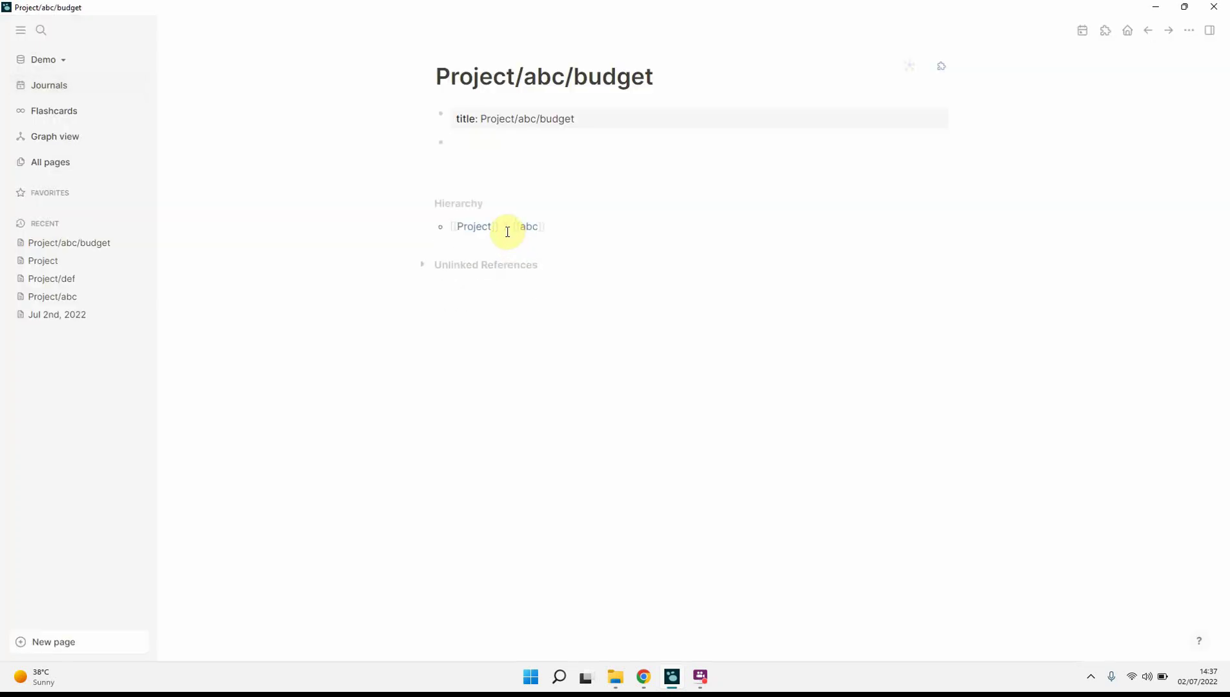
{"action": "left_click", "coordinate": [481, 227]}
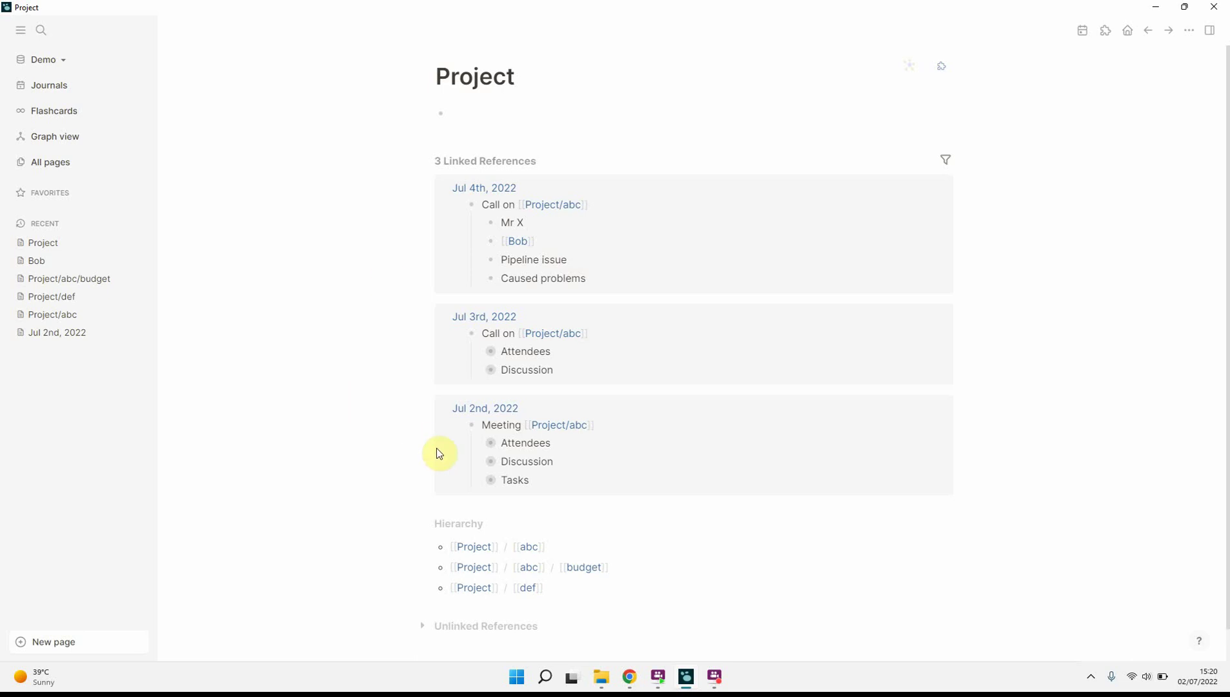
Step: Reach the Bob page through the Jul 2nd journal's Bob link and review its five linked references
{"action": "left_click", "coordinate": [477, 481]}
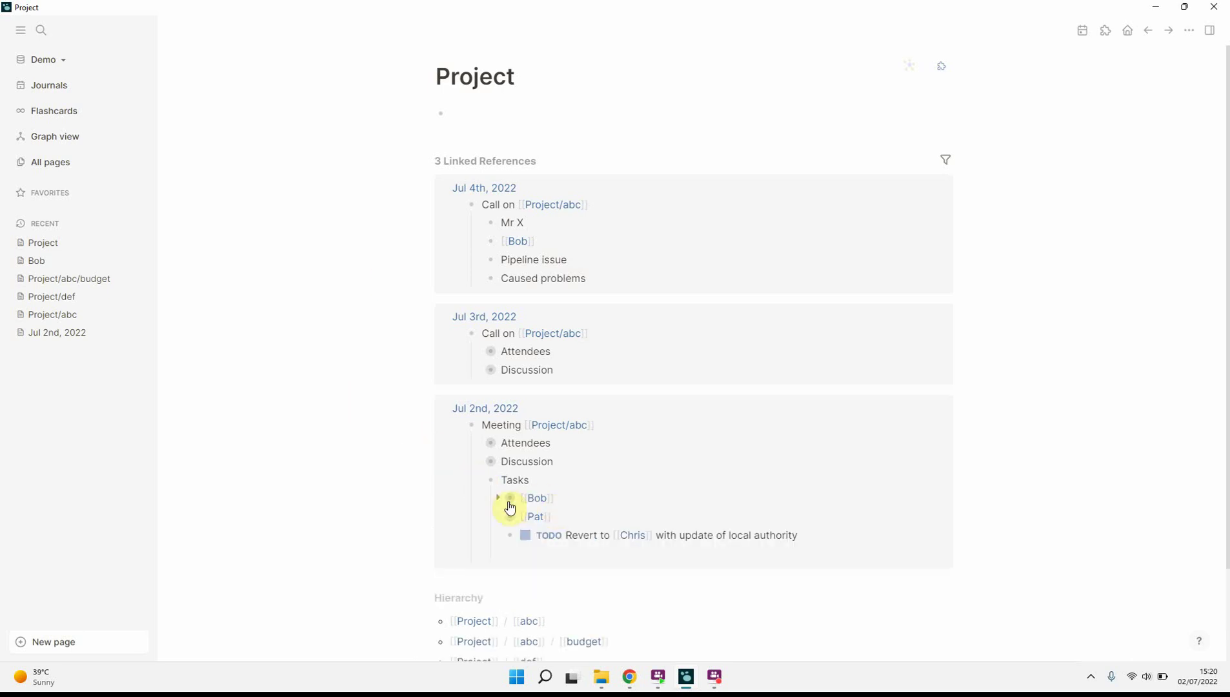
{"action": "left_click", "coordinate": [488, 409]}
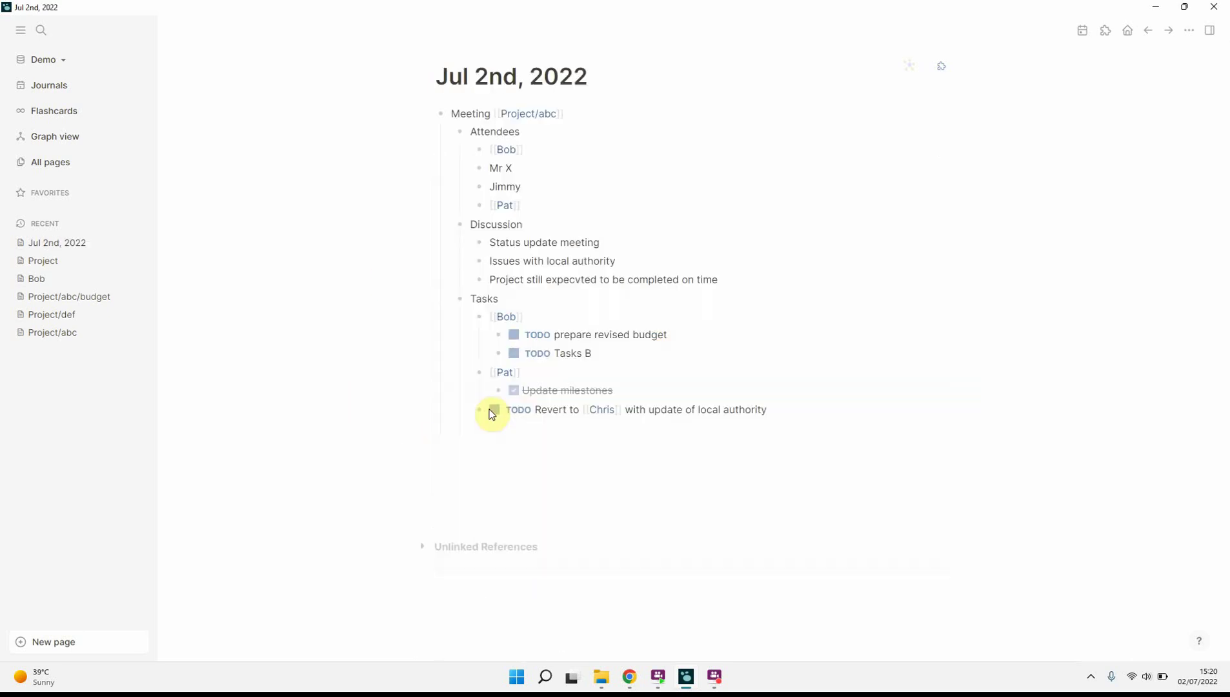
{"action": "left_click", "coordinate": [507, 320]}
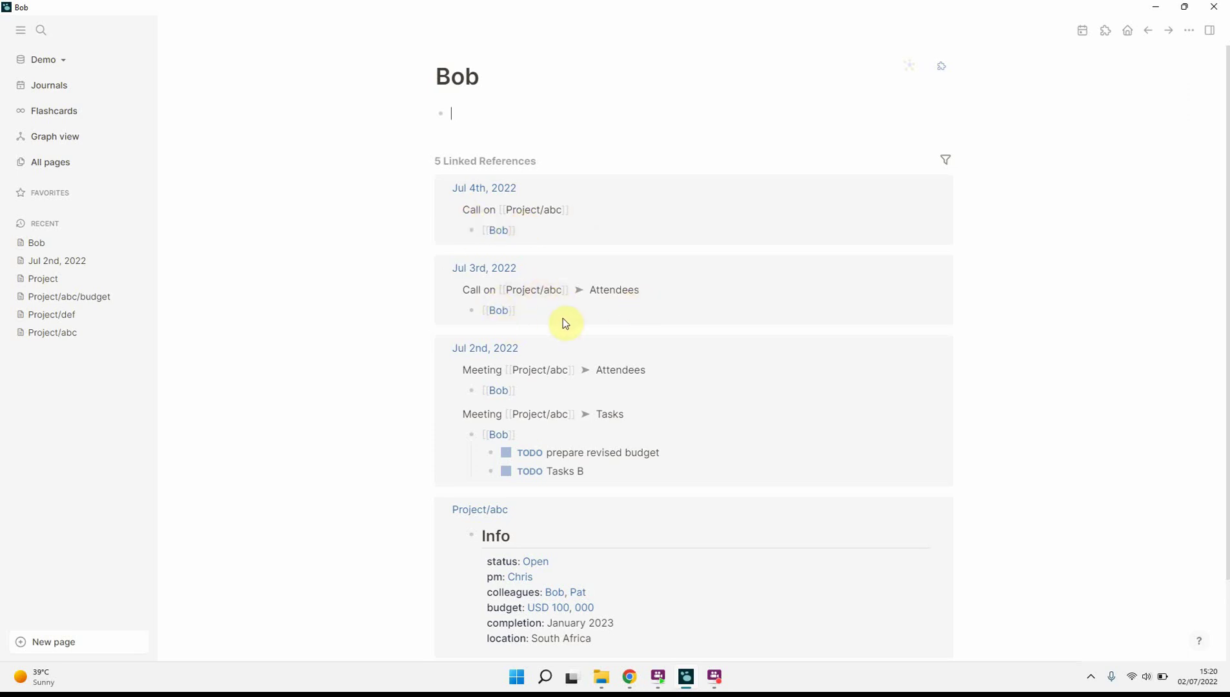
{"action": "scroll", "coordinate": [622, 344], "scroll_direction": "down", "scroll_amount": 2}
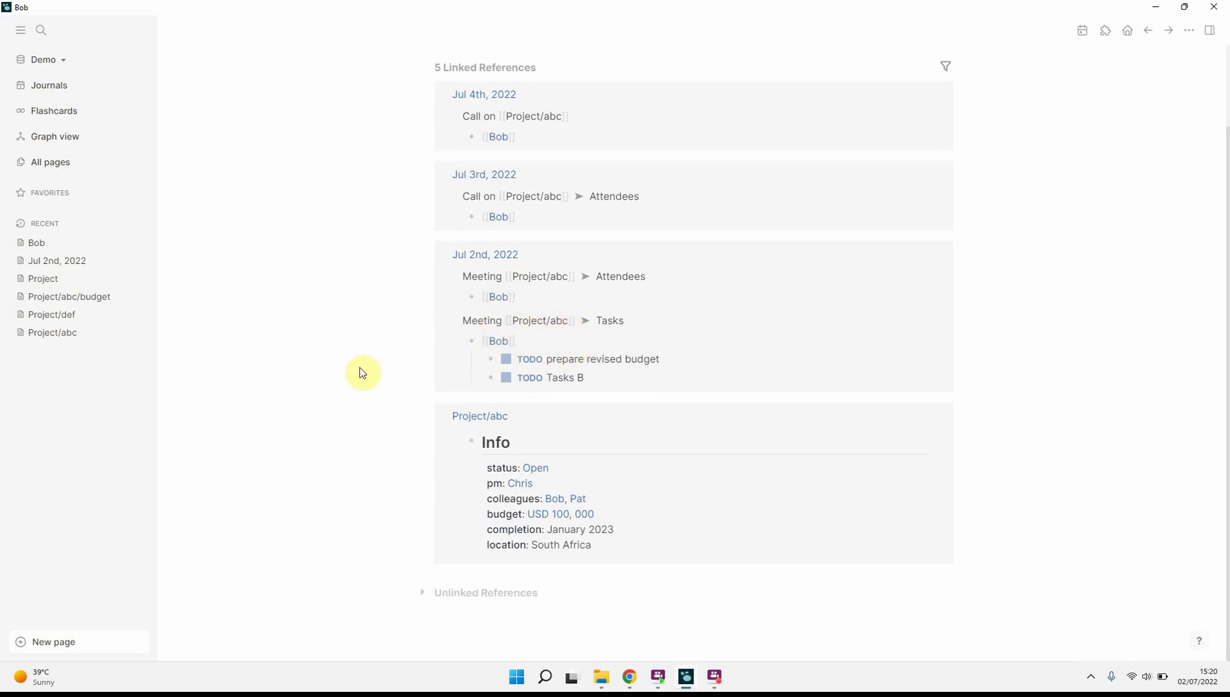
{"action": "scroll", "coordinate": [361, 373], "scroll_direction": "up", "scroll_amount": 1}
{"action": "scroll", "coordinate": [360, 373], "scroll_direction": "up", "scroll_amount": 1}
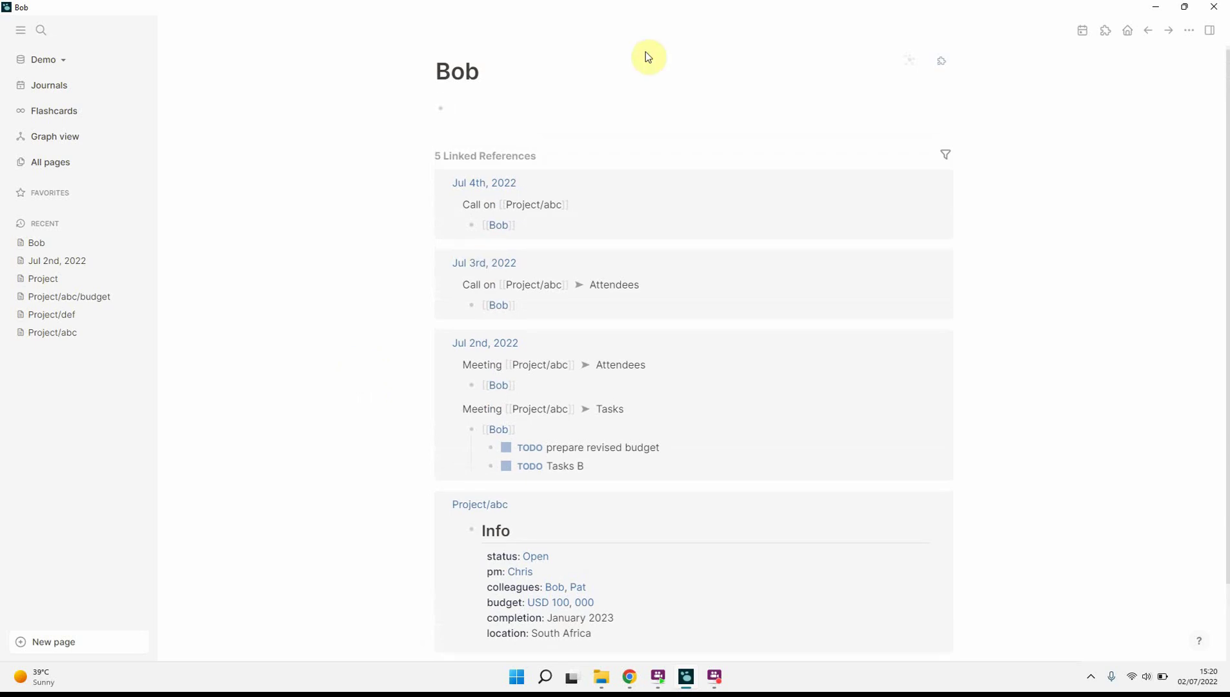
{"action": "left_click", "coordinate": [477, 102]}
{"action": "left_click", "coordinate": [40, 27]}
{"action": "type", "text": "T"}
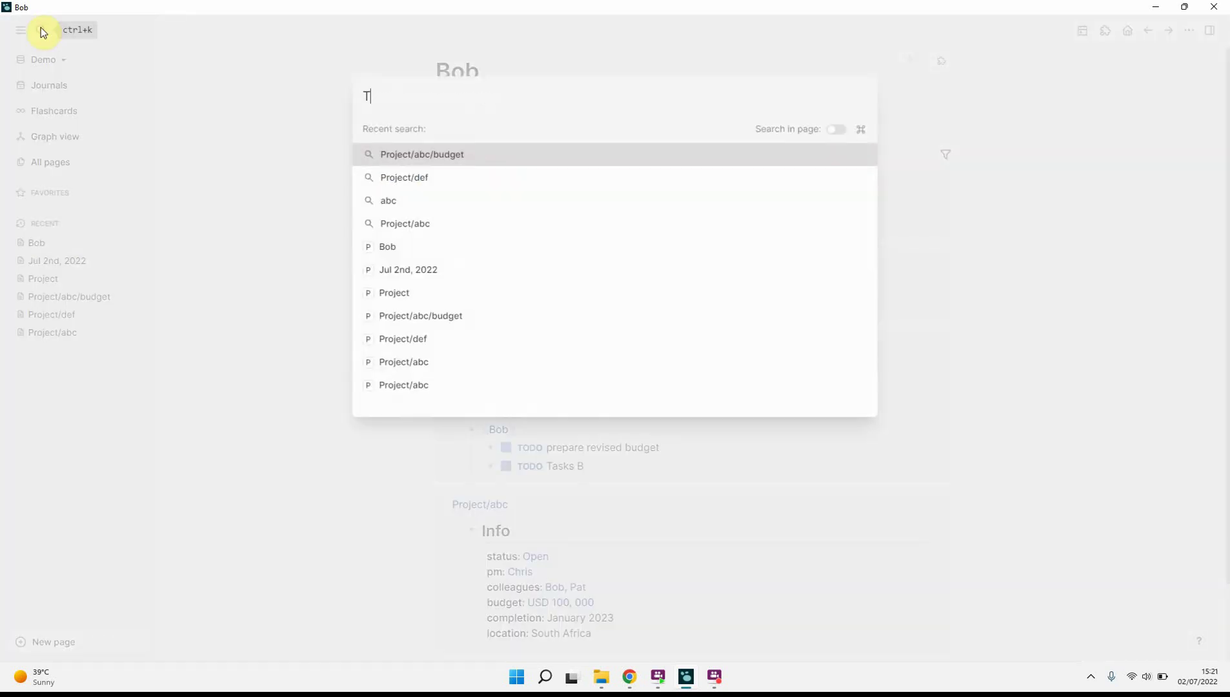
{"action": "type", "text": "ODO"}
Step: Open the TODO page from the search results
{"action": "key", "text": "Return"}
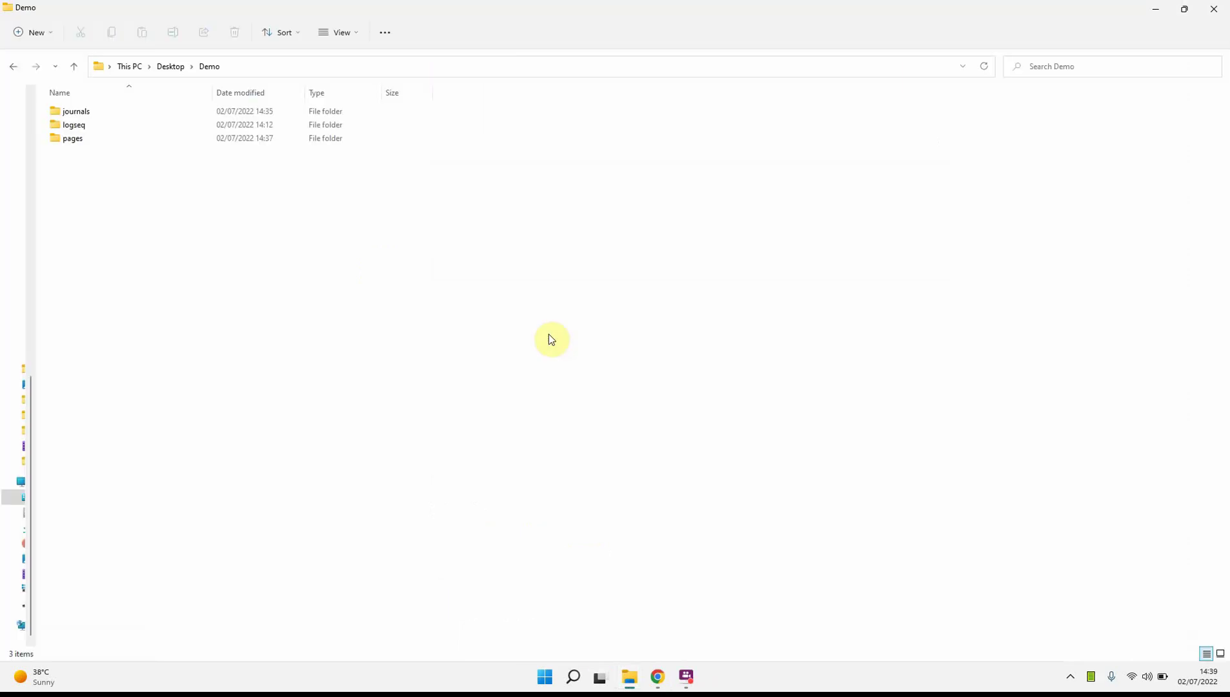
Step: Open the Demo graph's pages folder in File Explorer
{"action": "key", "text": "Down"}
{"action": "key", "text": "Down"}
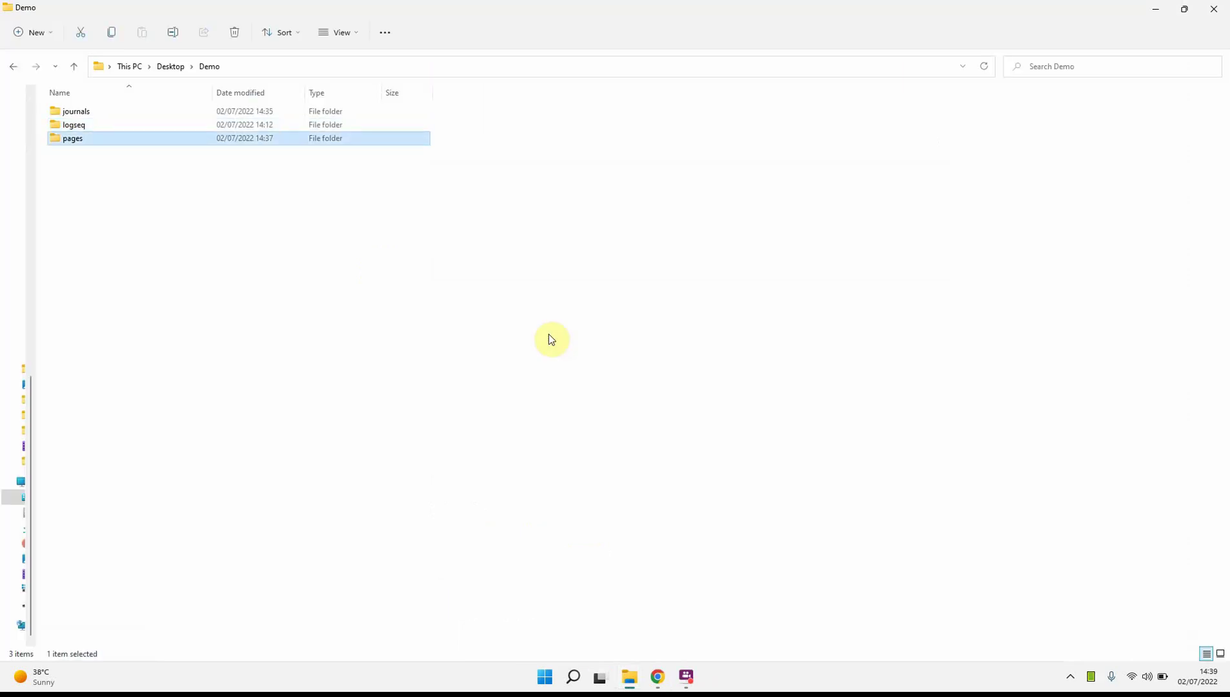
{"action": "key", "text": "Up"}
{"action": "key", "text": "Down"}
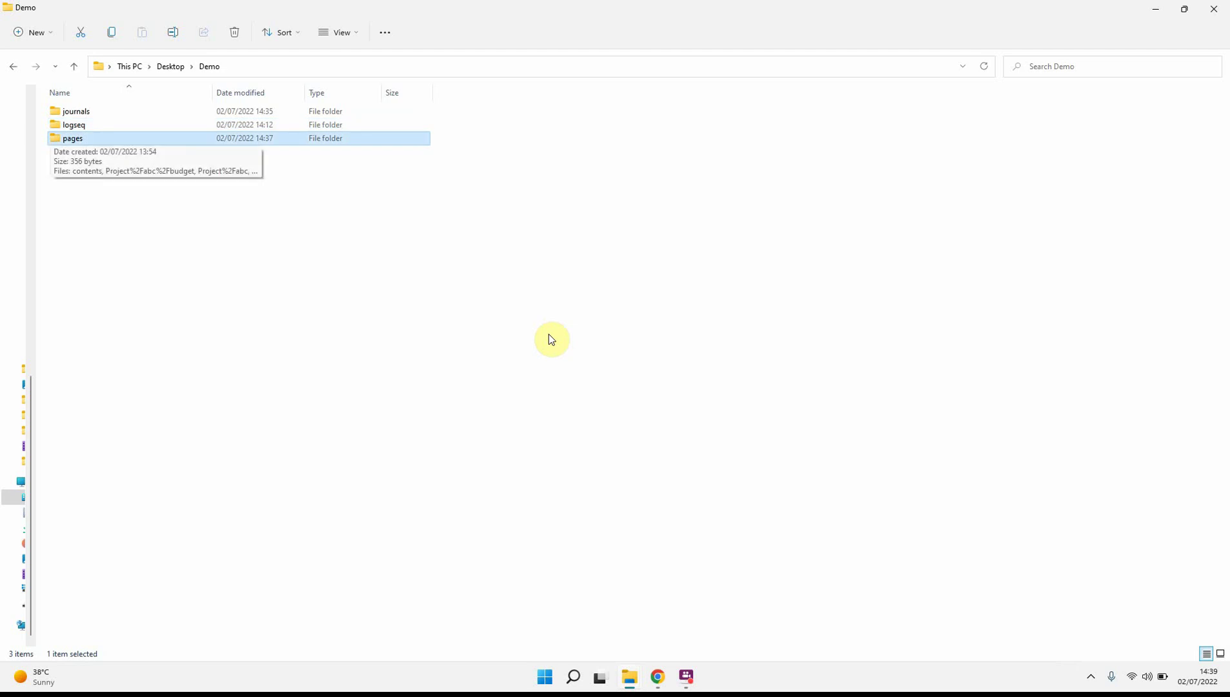
{"action": "key", "text": "Up"}
{"action": "key", "text": "Down"}
{"action": "key", "text": "Return"}
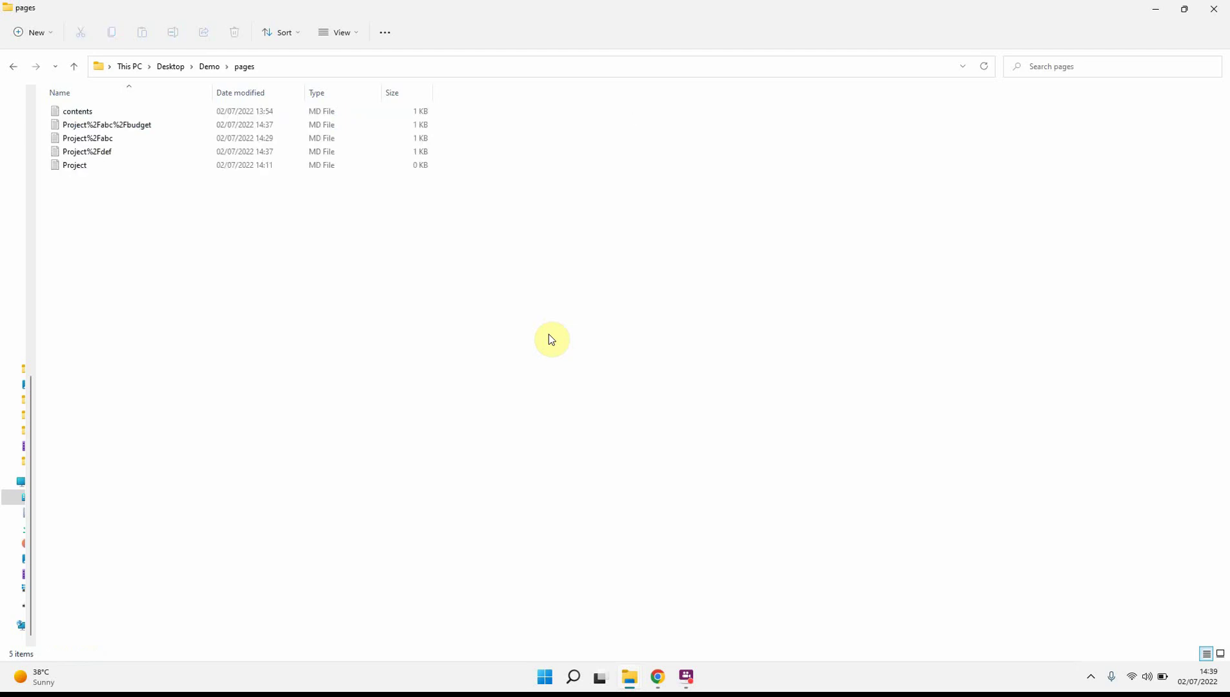
Step: Step through the Project%2Fabc%2Fbudget, Project%2Fdef and Project%2Fabc files, settling on Project%2Fabc
{"action": "key", "text": "Down"}
{"action": "key", "text": "shift+Down"}
{"action": "key", "text": "shift+Down"}
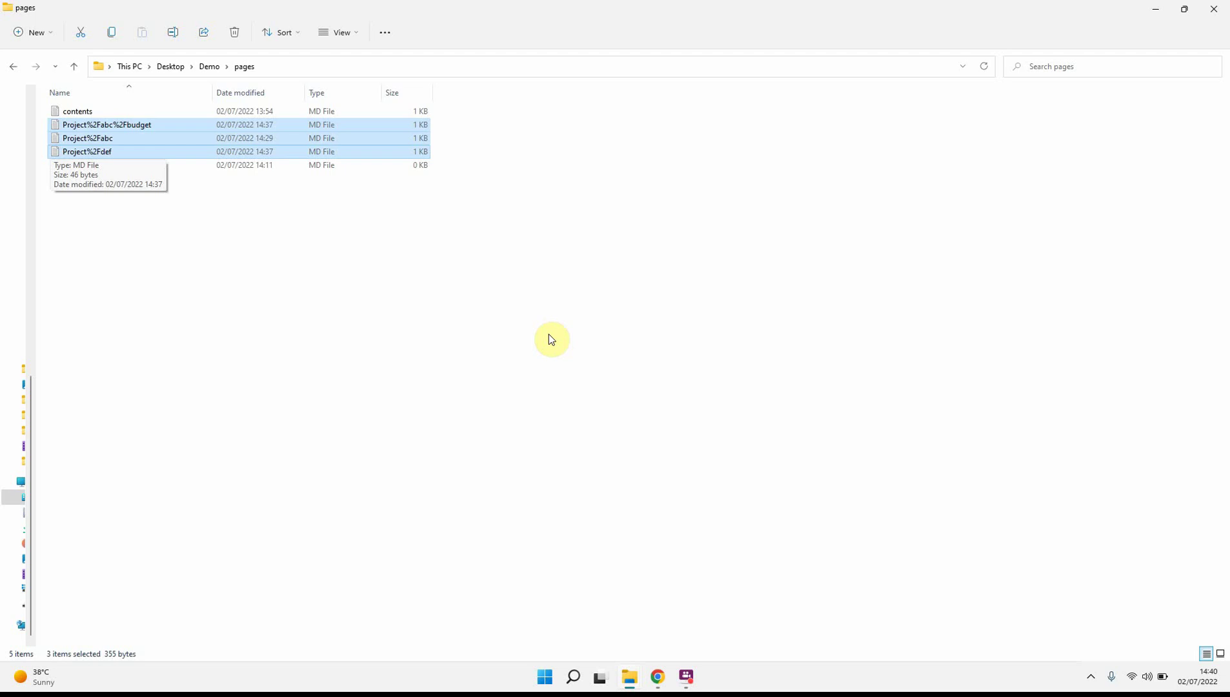
{"action": "key", "text": "Down"}
{"action": "key", "text": "Up"}
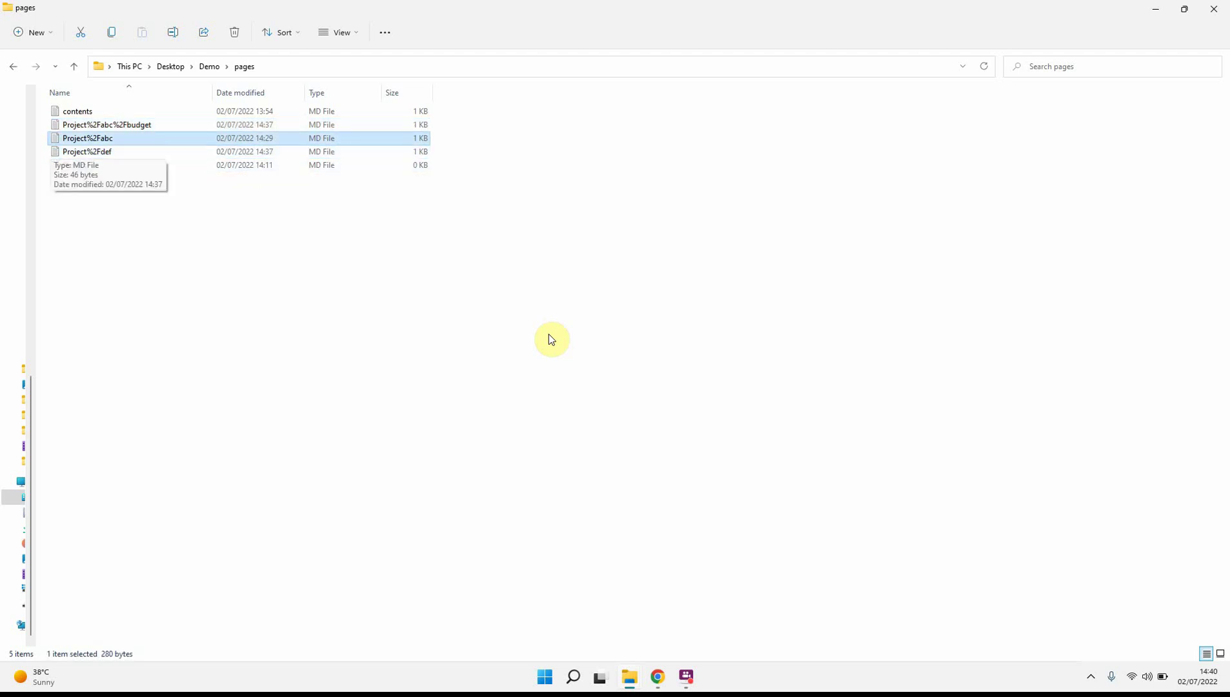
{"action": "key", "text": "Up"}
{"action": "key", "text": "Down"}
{"action": "key", "text": "Up"}
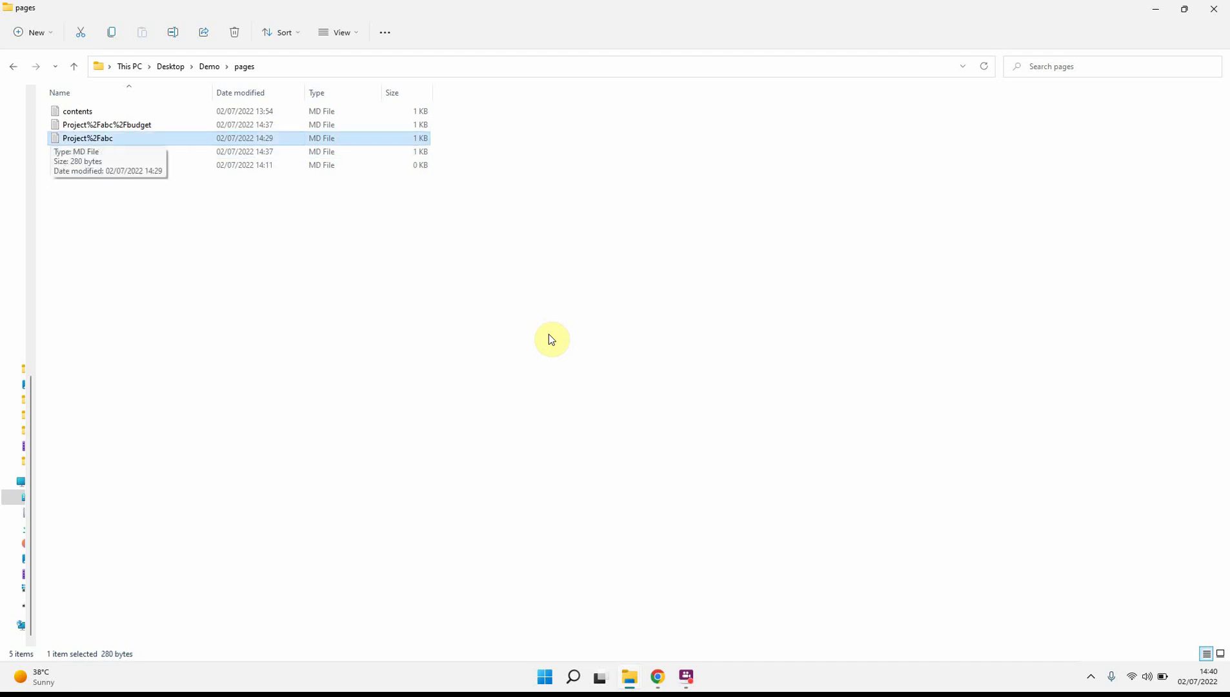
{"action": "left_click", "coordinate": [550, 339]}
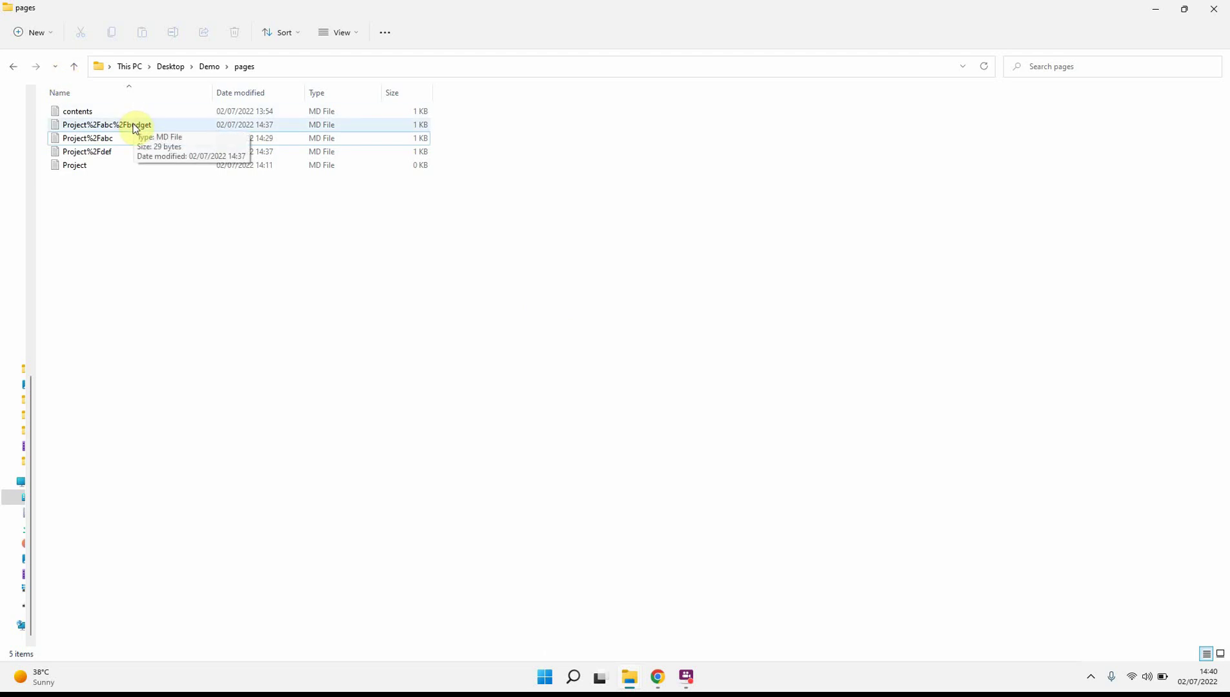
{"action": "left_click", "coordinate": [118, 142]}
Step: Read Project%2Fabc's title and Info properties in Notepad, close it and go back up to Demo
{"action": "double_click", "coordinate": [118, 142]}
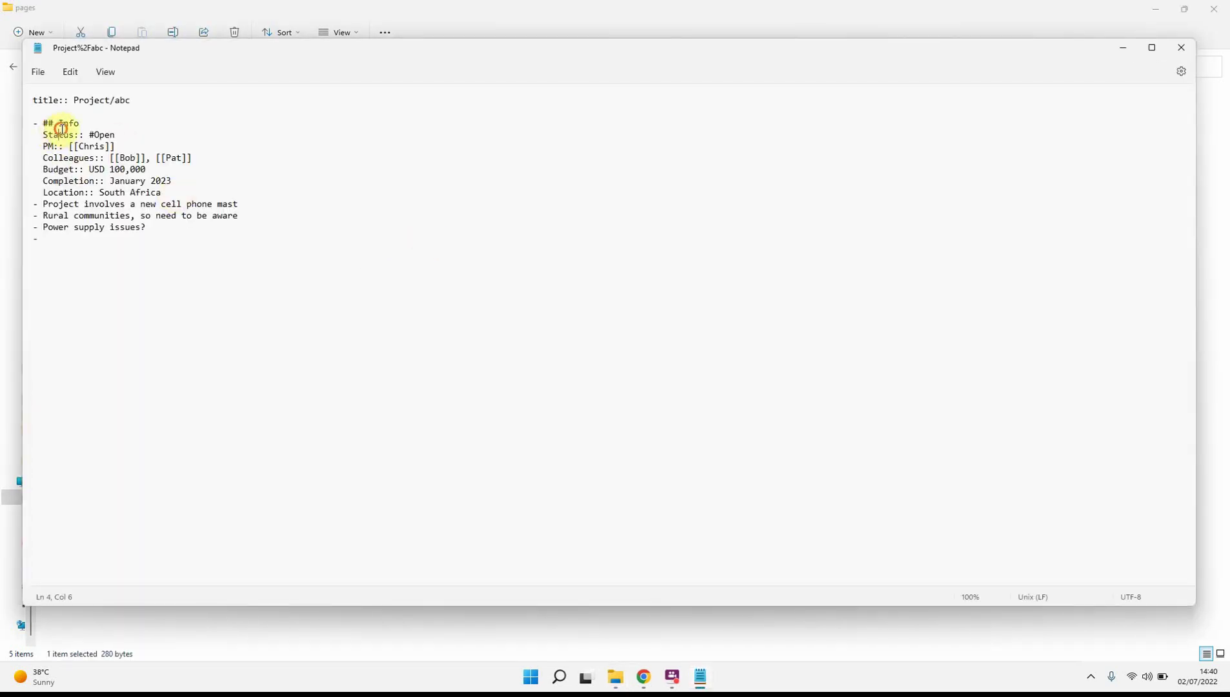
{"action": "left_click_drag", "start_coordinate": [59, 134], "coordinate": [130, 266]}
{"action": "left_click", "coordinate": [155, 248]}
{"action": "left_click", "coordinate": [1189, 54]}
{"action": "key", "text": "alt+Up"}
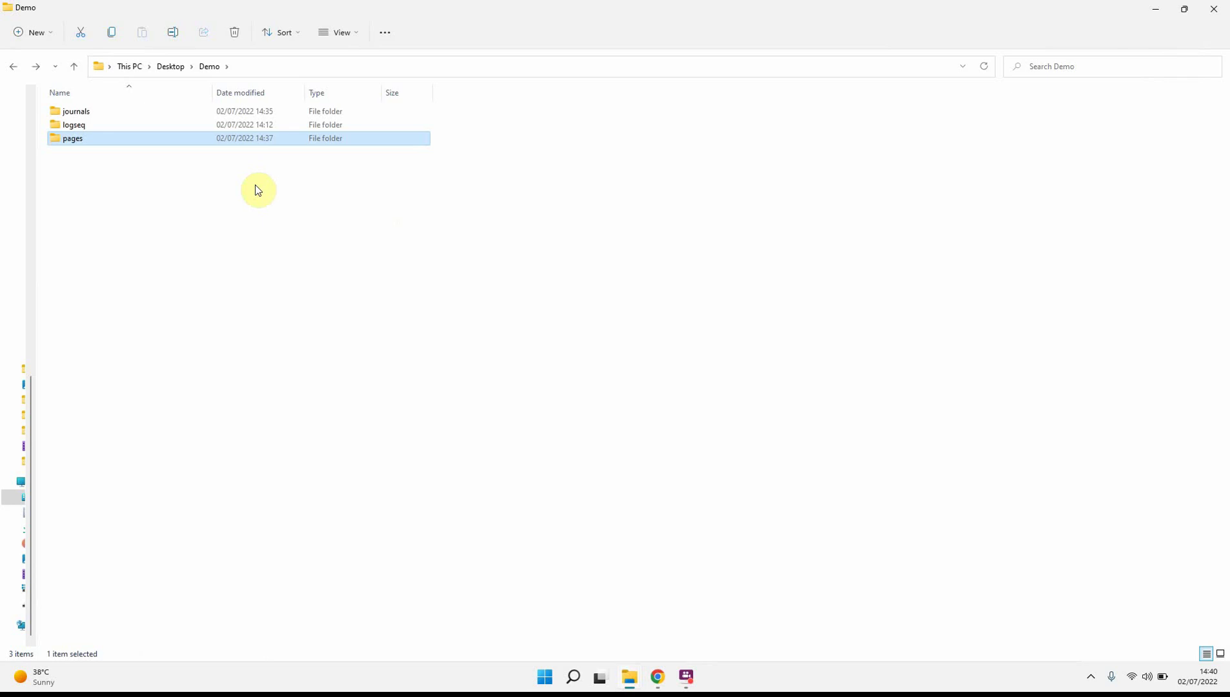
Step: Open the journals folder and view the 2022_07_03 journal file as plain text in Notepad
{"action": "key", "text": "Up"}
{"action": "key", "text": "Up"}
{"action": "key", "text": "Return"}
{"action": "key", "text": "Down"}
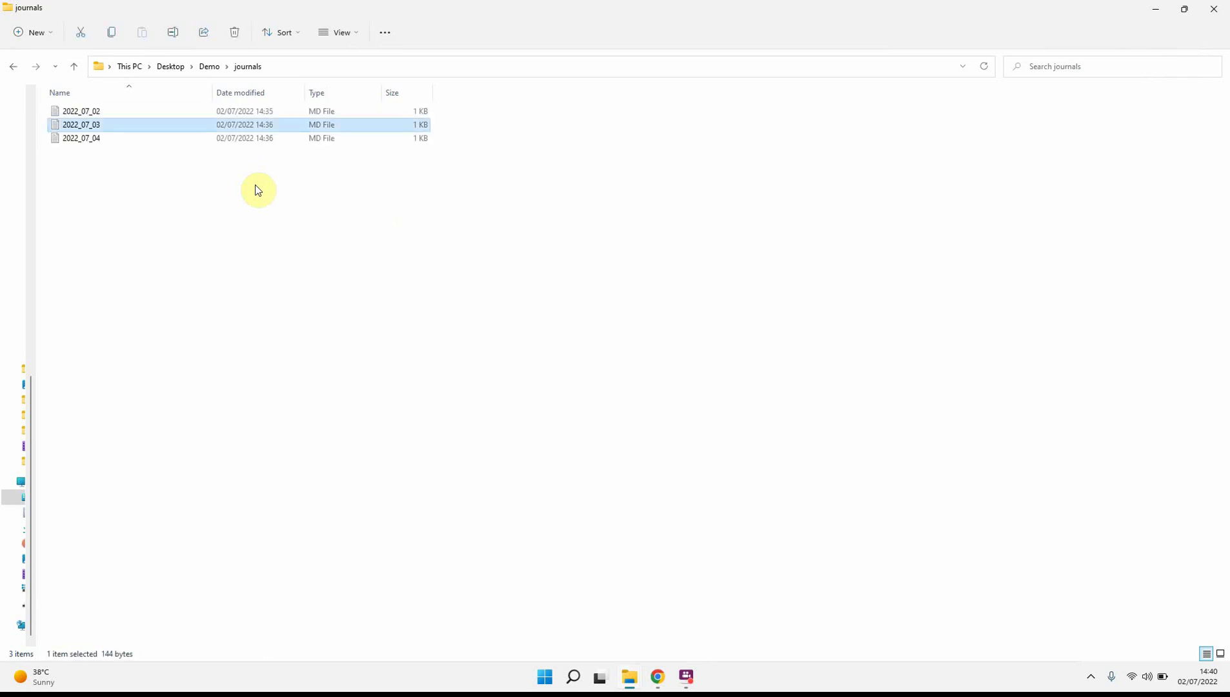
{"action": "key", "text": "Return"}
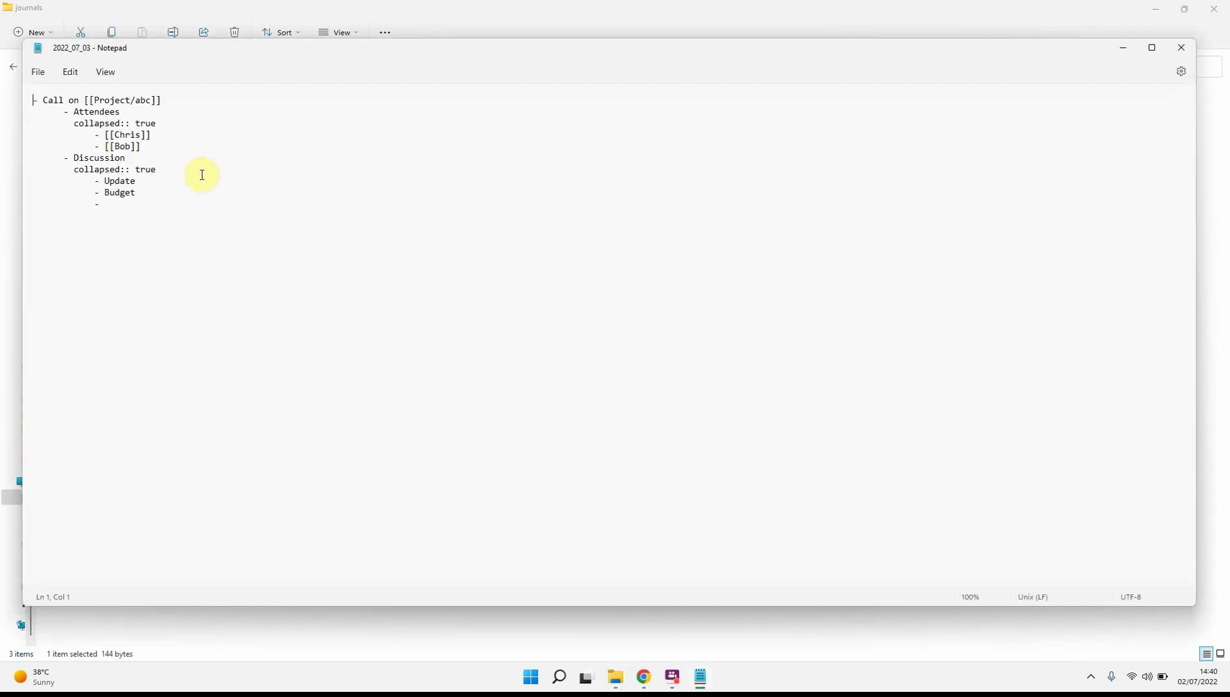
Step: Highlight the Call on [[Project/abc]] lines in the note, then close Notepad unchanged
{"action": "left_click_drag", "start_coordinate": [88, 100], "coordinate": [169, 126]}
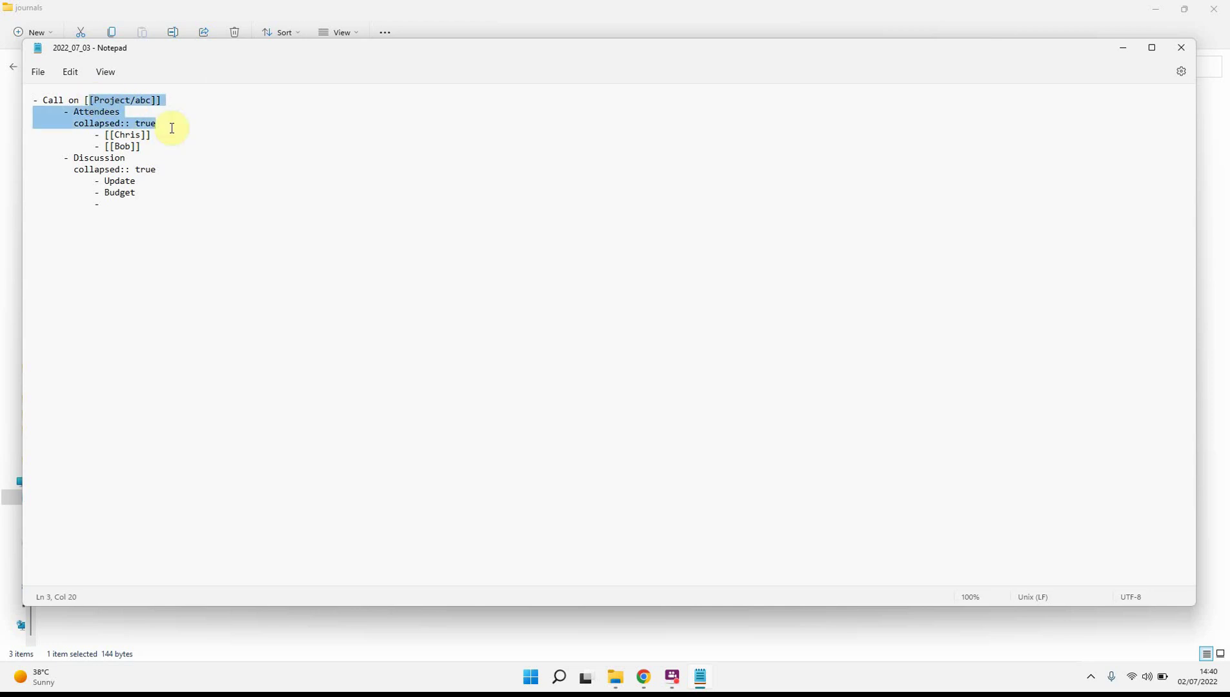
{"action": "left_click", "coordinate": [169, 175]}
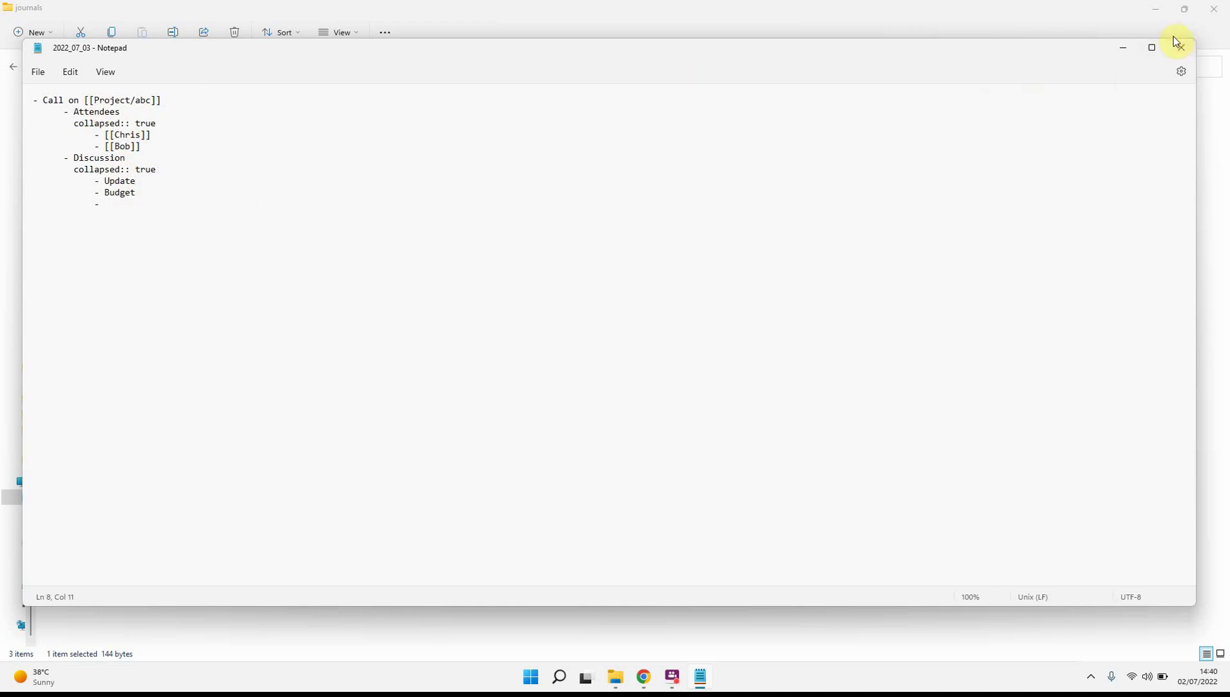
{"action": "left_click", "coordinate": [1175, 55]}
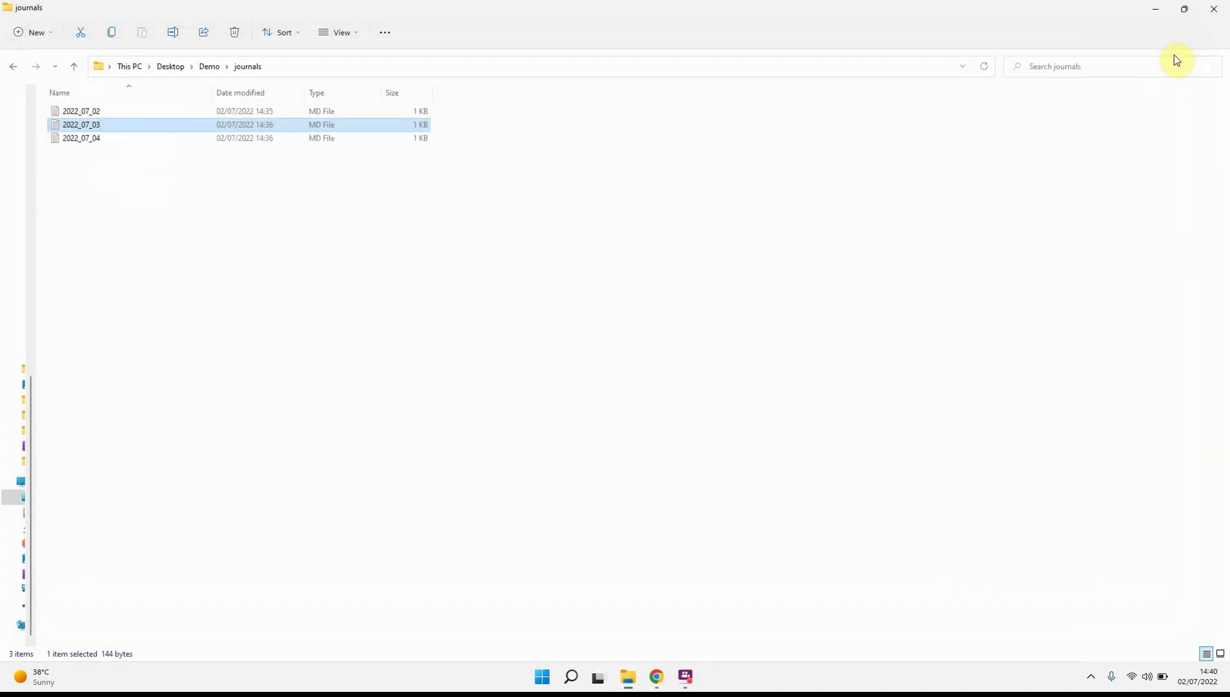
{"action": "left_click", "coordinate": [834, 207]}
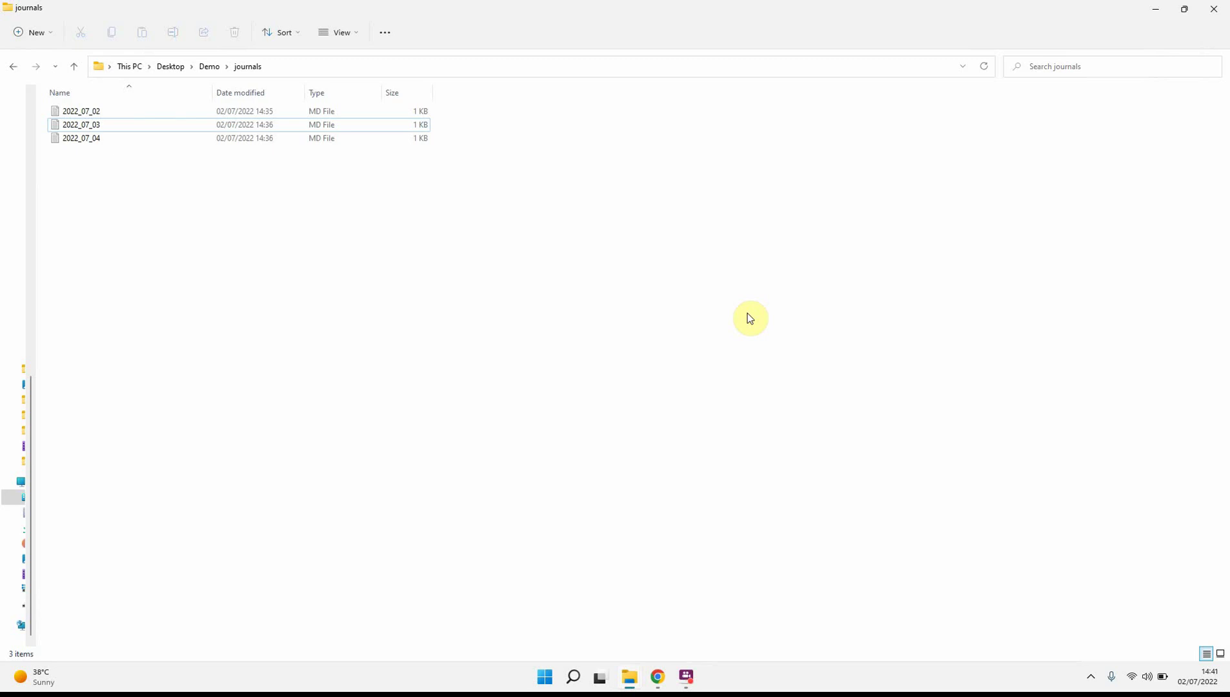